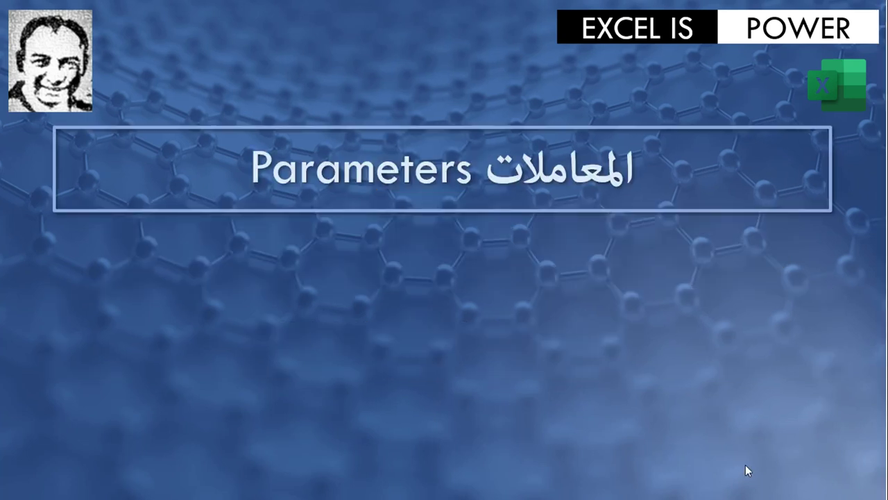
# - Reveal points 1 and 2: using a parameter in an equation, and changing a query's data source
pyautogui.click(739, 378)
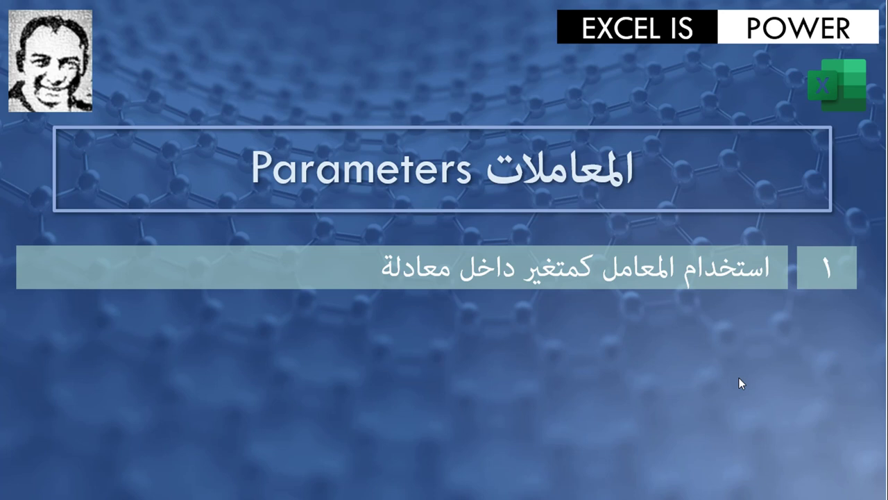
pyautogui.press('Right')
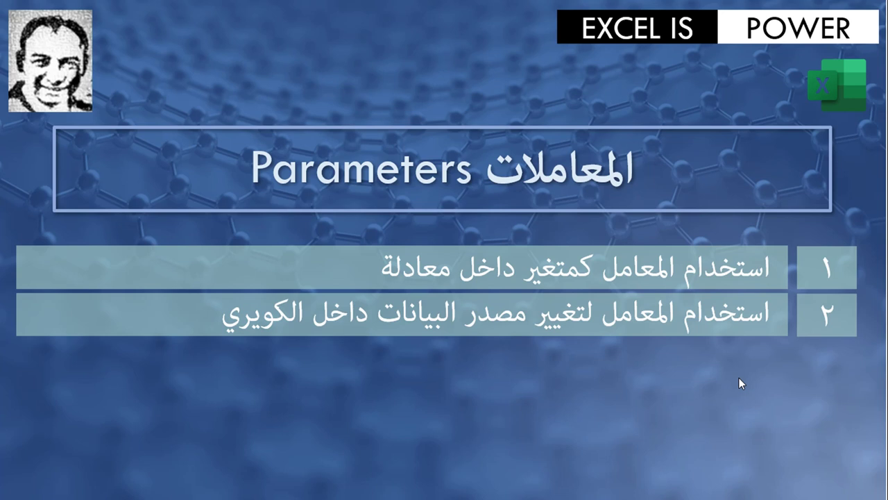
# - Advance the Parameters slide animations to show numbered points 3 and 4
pyautogui.click(740, 378)
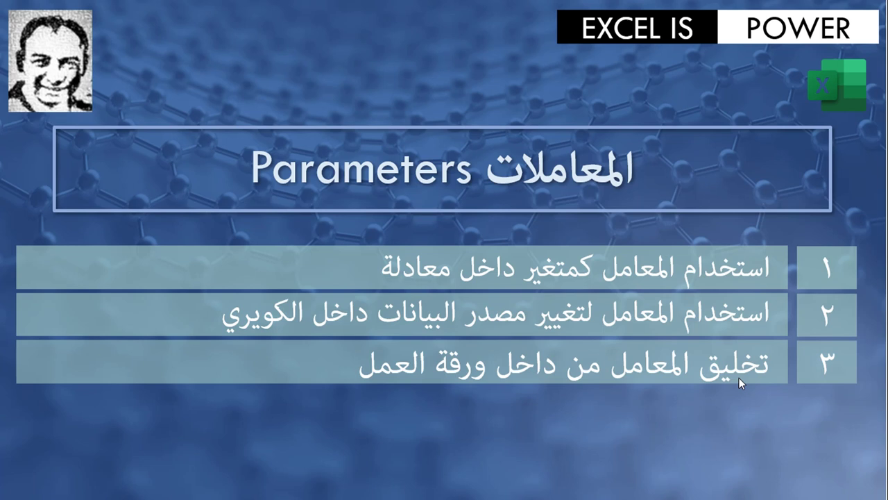
pyautogui.press('Right')
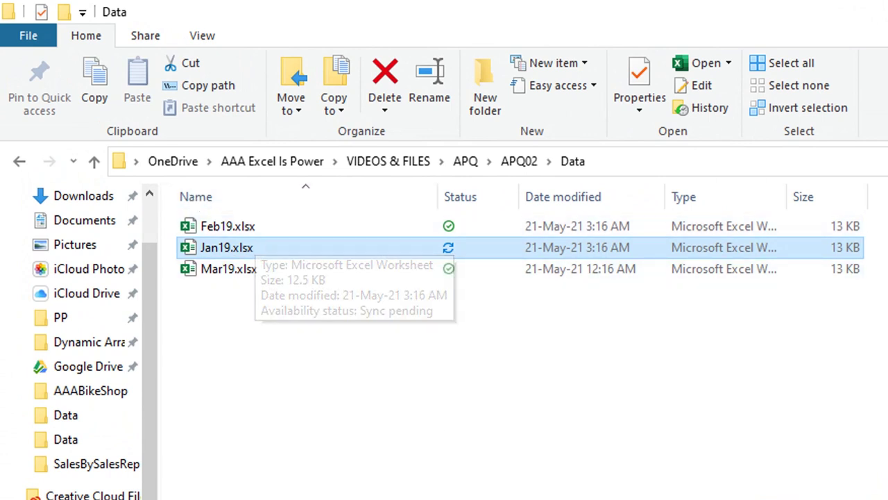
# - Open Jan19.xlsx from the Data folder in Excel
pyautogui.doubleClick(249, 247)
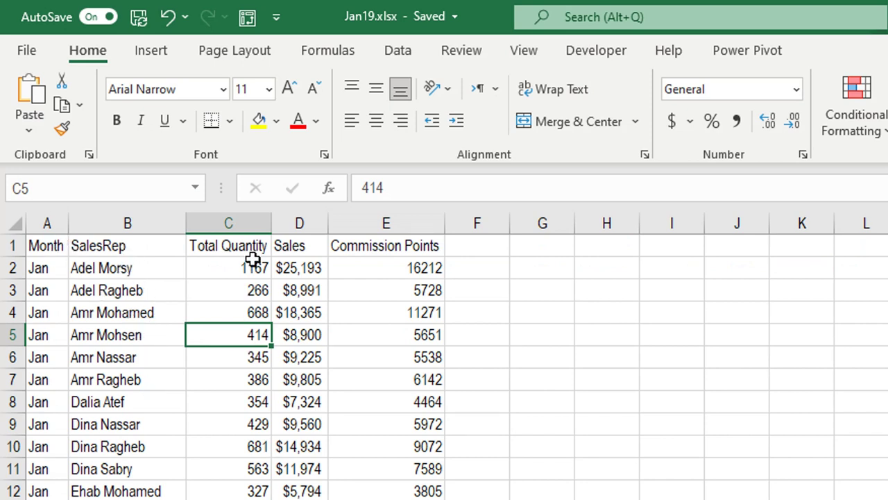
# - Inspect the Sales value in D2 and the Commission Points value in E2
pyautogui.click(293, 267)
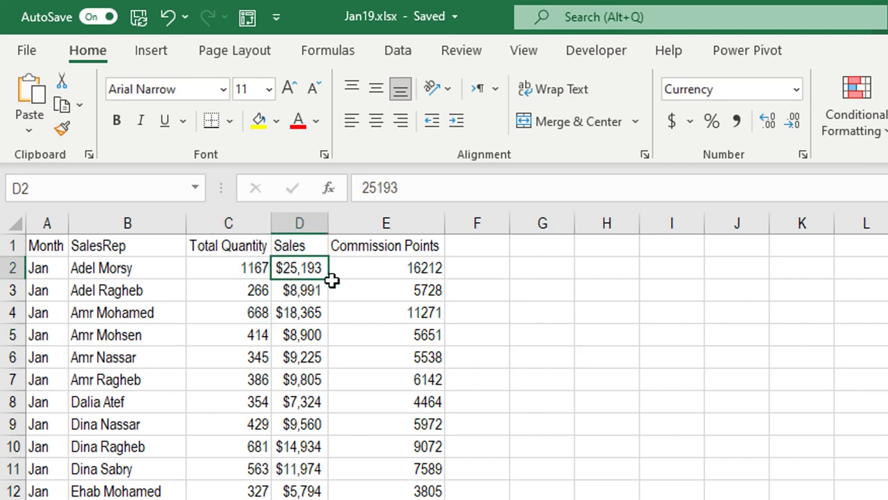
pyautogui.click(396, 263)
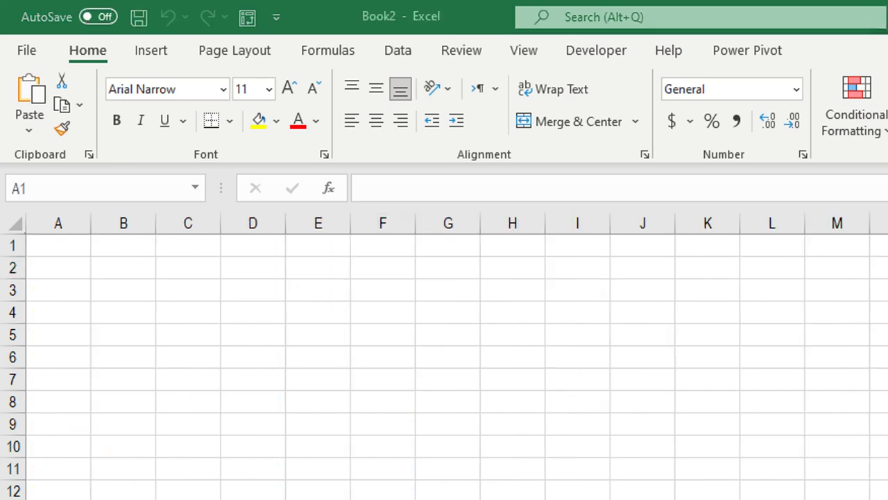
# - Select cell C3 in the blank sheet and start a Get Data import from an Excel workbook
pyautogui.click(258, 326)
pyautogui.click(193, 286)
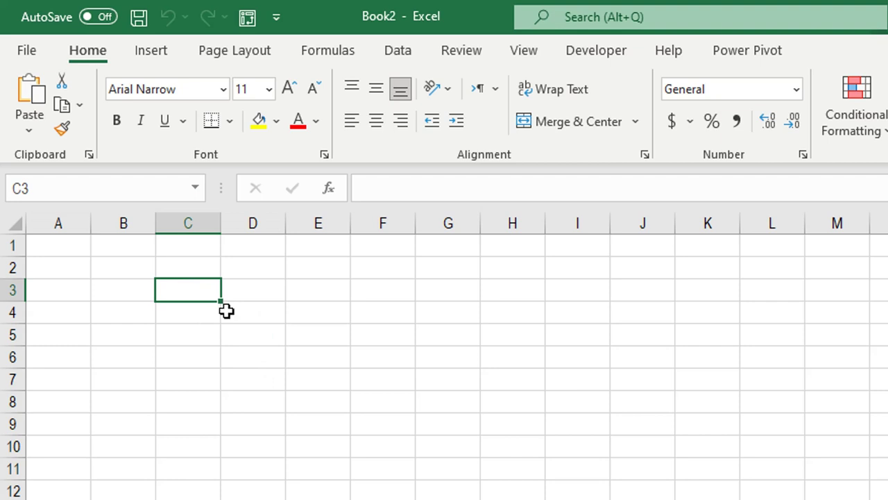
pyautogui.click(401, 52)
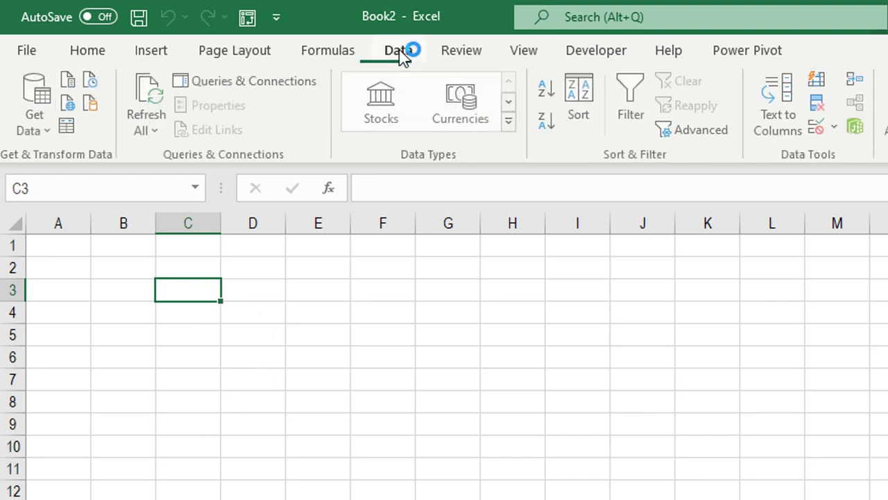
pyautogui.click(52, 132)
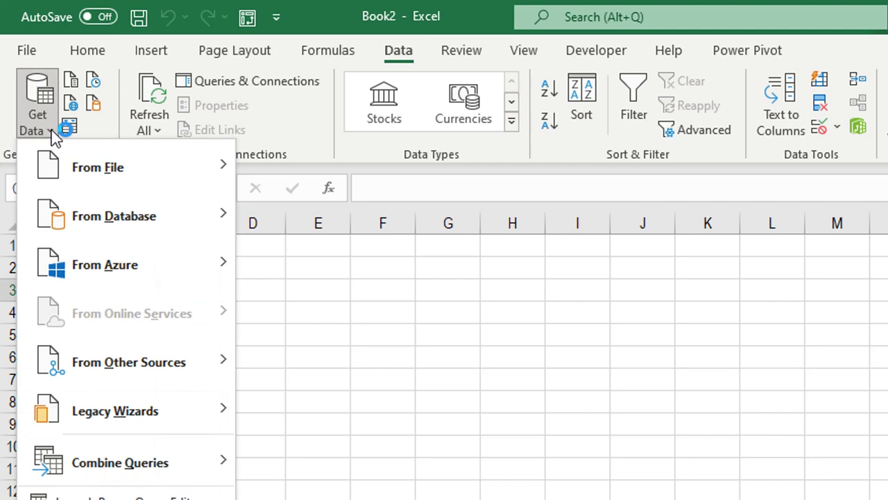
pyautogui.moveTo(69, 172)
pyautogui.click(305, 178)
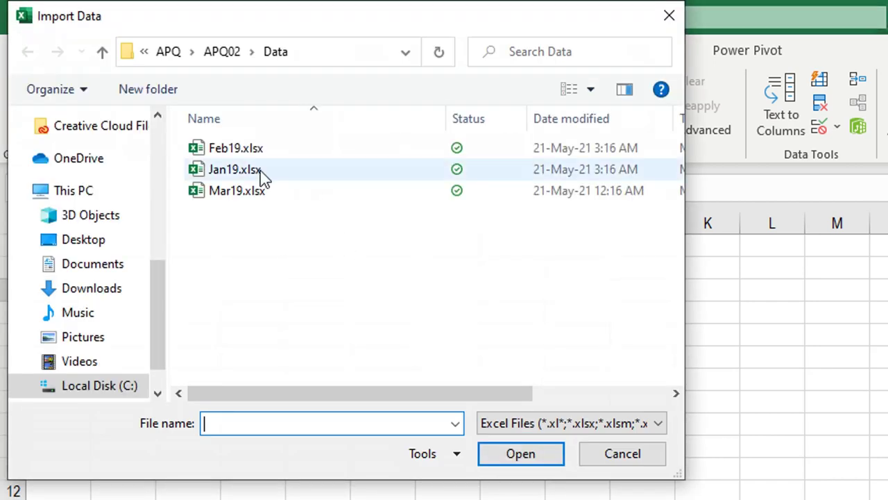
# - Import Jan19.xlsx and load its Sheet1 into the Power Query Editor for transforming
pyautogui.click(266, 171)
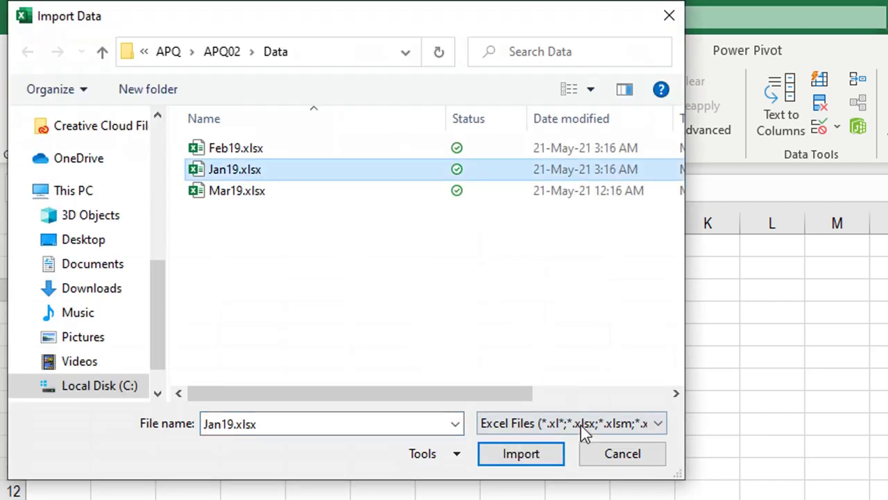
pyautogui.click(548, 455)
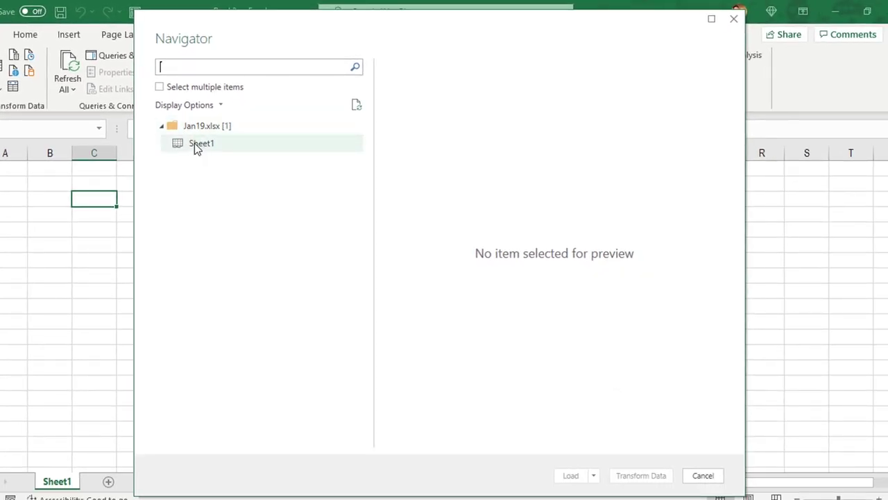
pyautogui.click(195, 143)
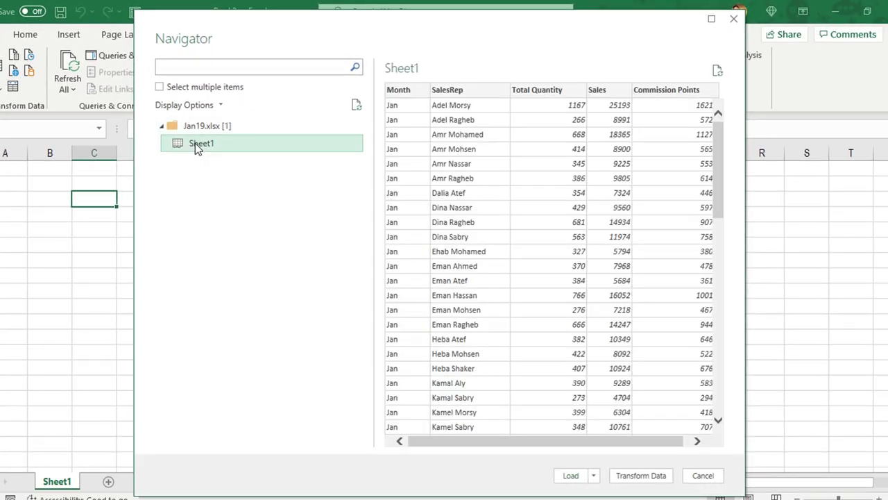
pyautogui.click(642, 476)
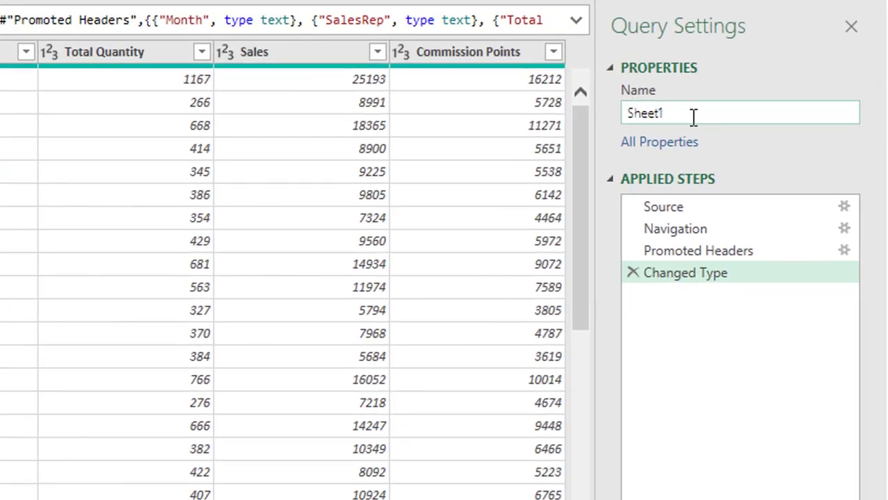
# - Rename the query from Sheet1 to CommissionReport
pyautogui.moveTo(692, 115); pyautogui.dragTo(588, 115)
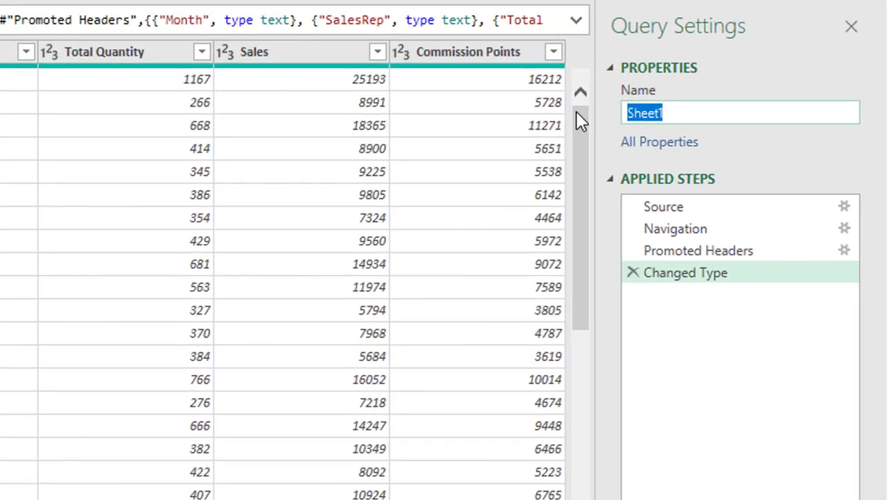
pyautogui.write('CommissionR')
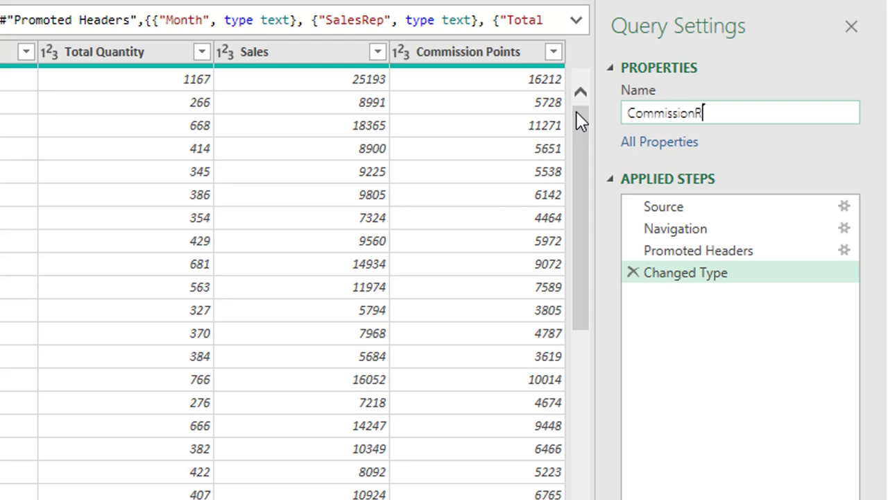
pyautogui.write('epo')
pyautogui.write('rt')
pyautogui.press('Return')
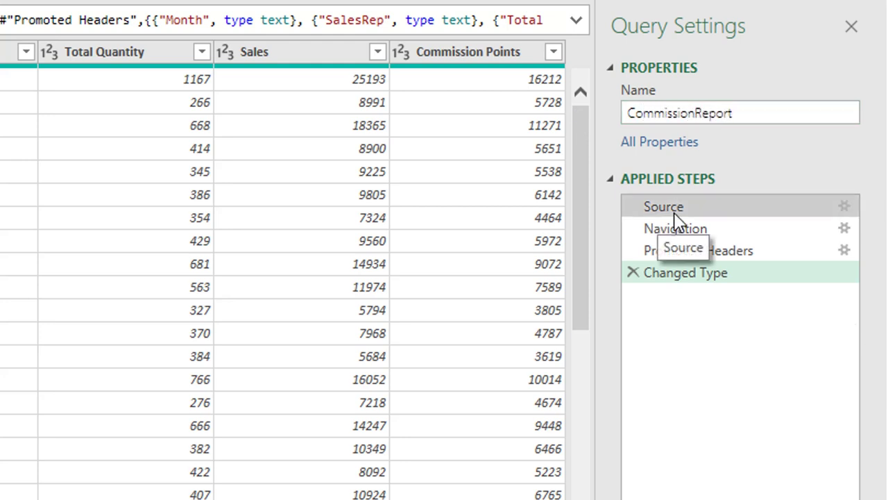
# - Review the Source, Navigation, Promoted Headers and Changed Type steps, then select the Commission Points column
pyautogui.click(673, 214)
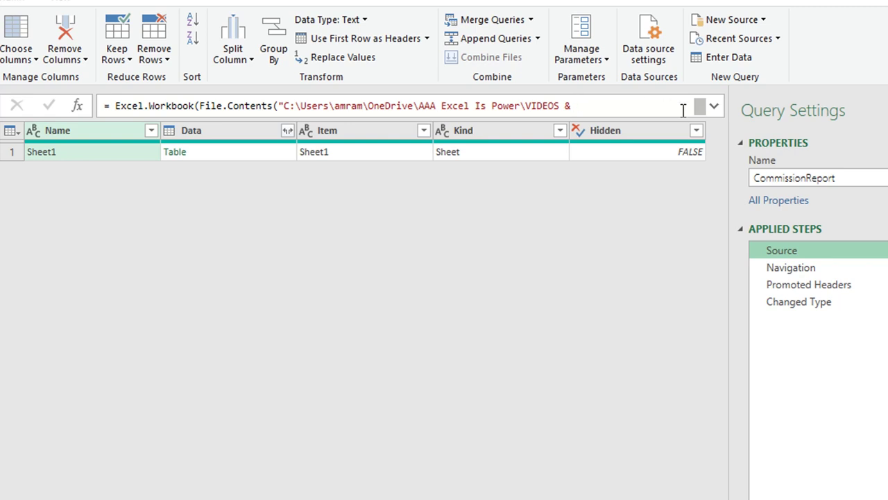
pyautogui.click(807, 276)
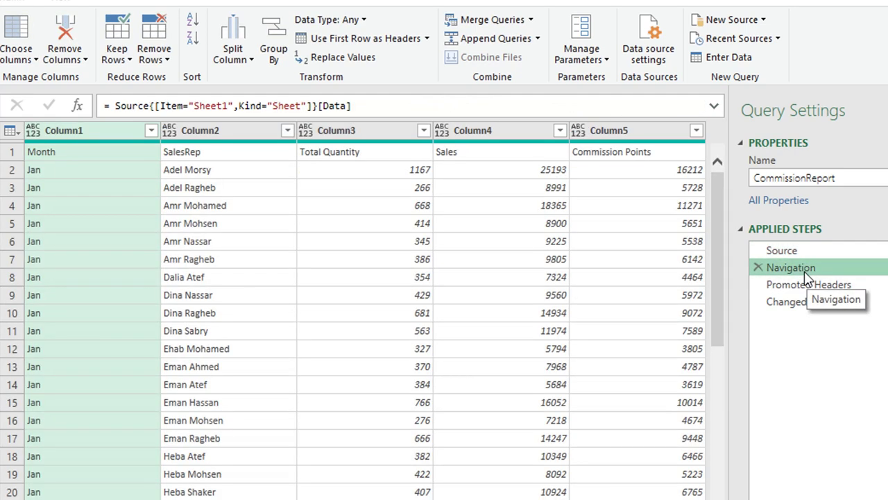
pyautogui.click(809, 285)
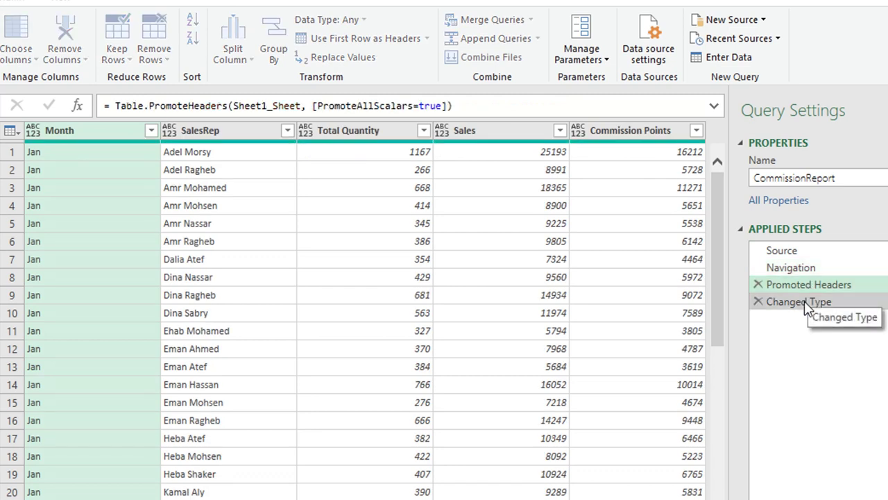
pyautogui.click(805, 303)
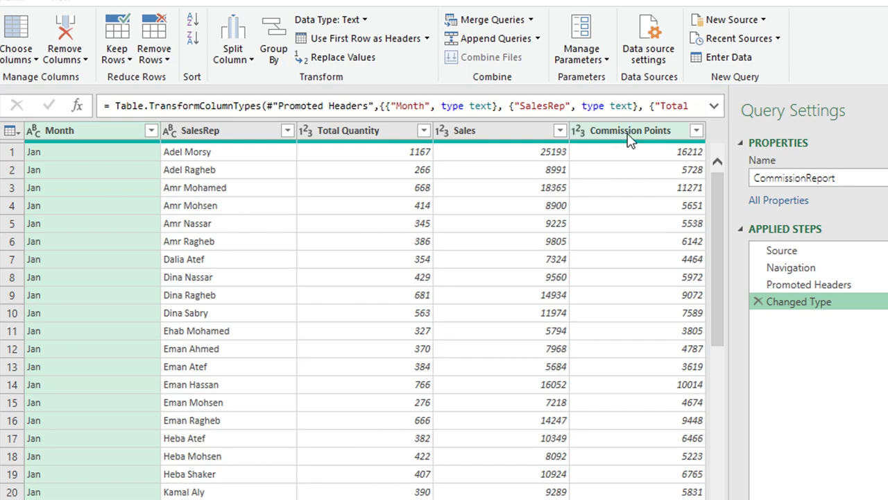
pyautogui.click(628, 132)
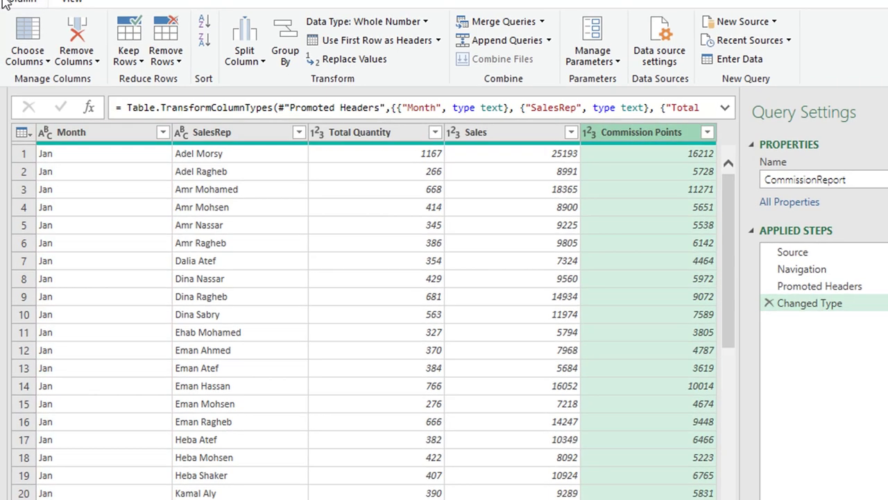
# - Add a Multiplication column equal to Commission Points times 0.5 via Standard > Multiply
pyautogui.click(202, 29)
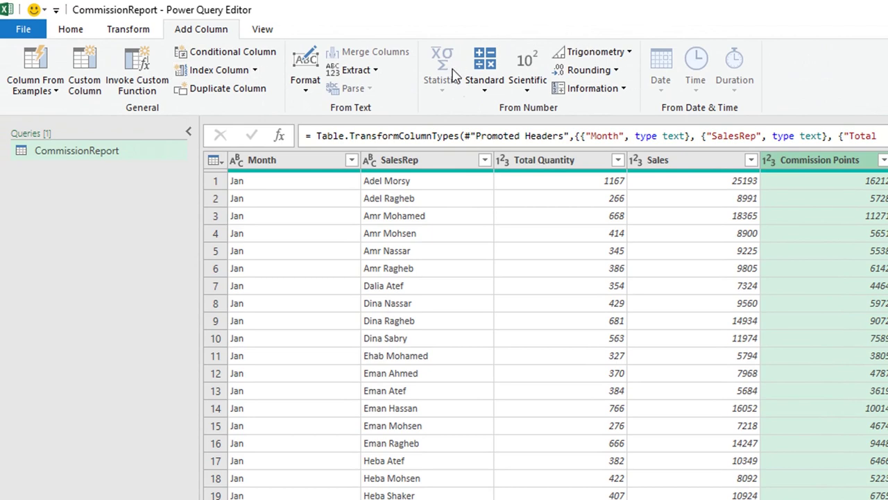
pyautogui.click(488, 94)
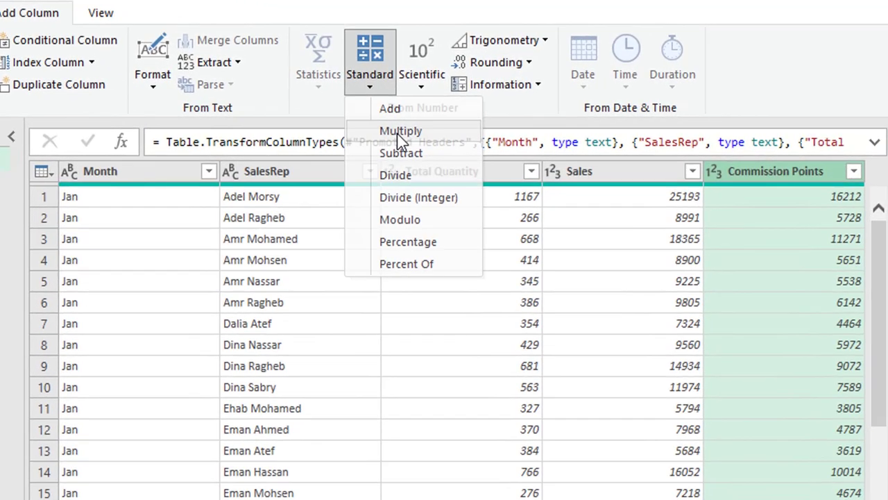
pyautogui.click(507, 127)
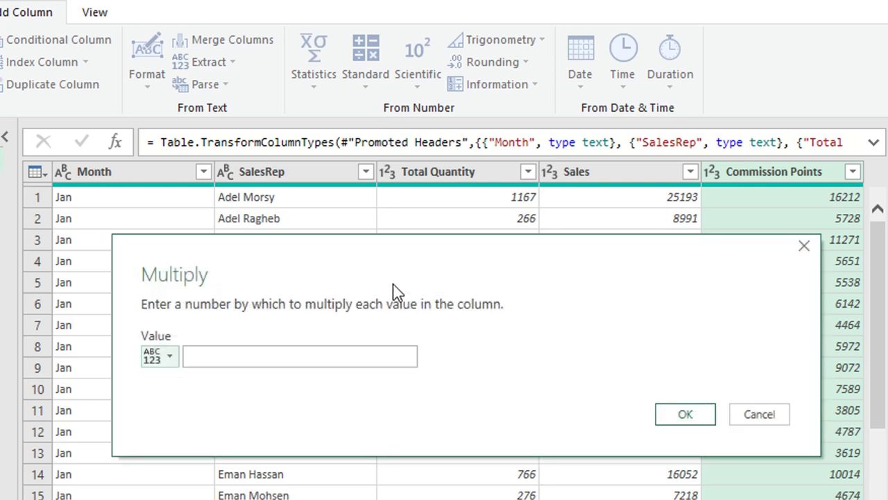
pyautogui.click(291, 359)
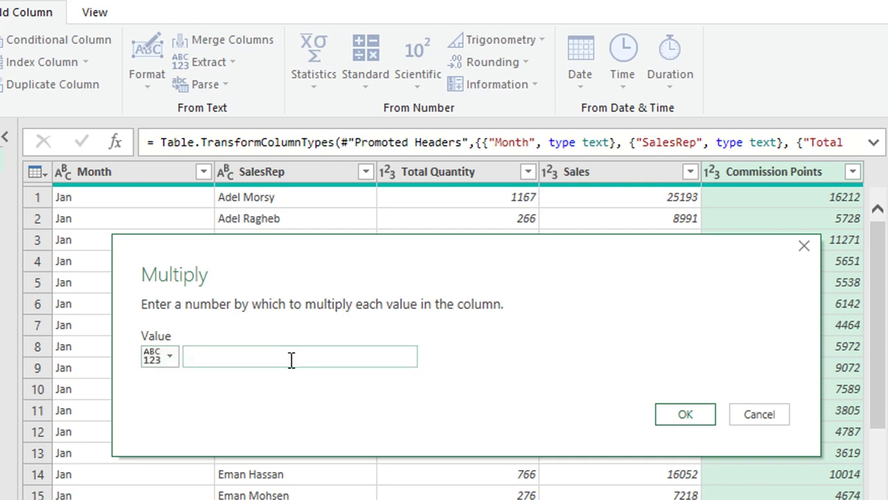
pyautogui.write('0.')
pyautogui.write('5')
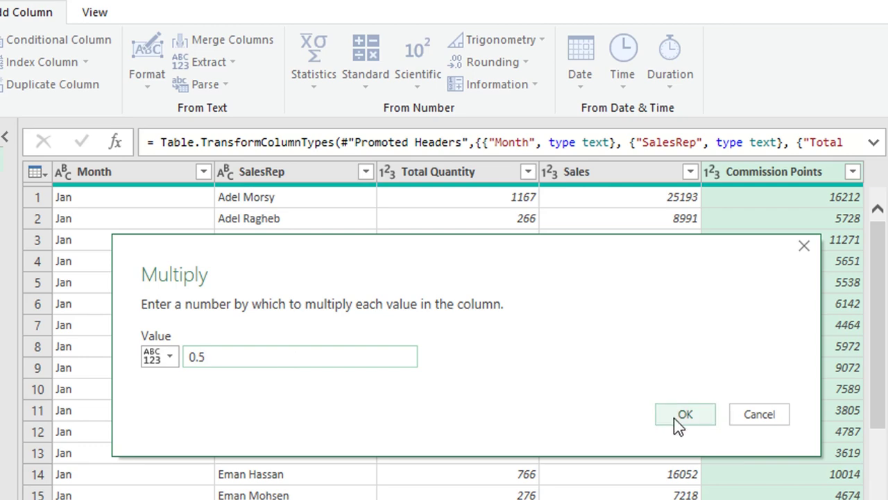
pyautogui.click(680, 420)
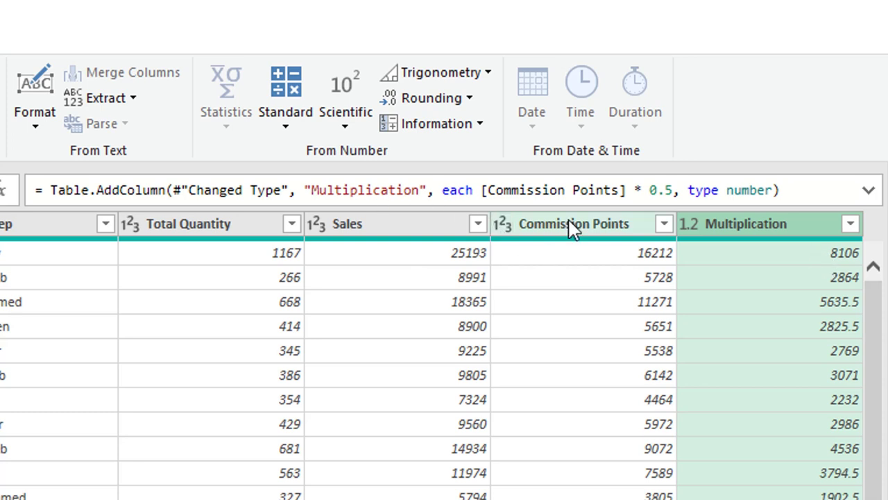
# - Change 'Multiplication' to 'CommissionValue' in the Table.AddColumn formula
pyautogui.doubleClick(748, 223)
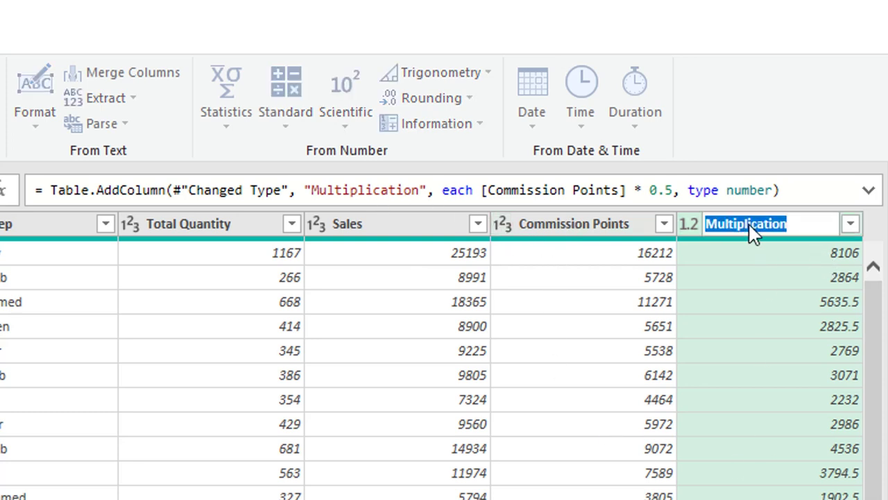
pyautogui.press('Return')
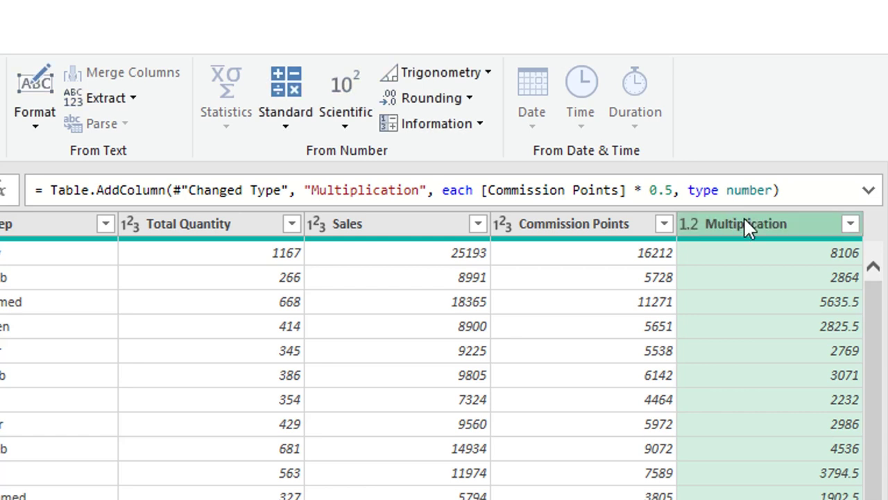
pyautogui.doubleClick(364, 190)
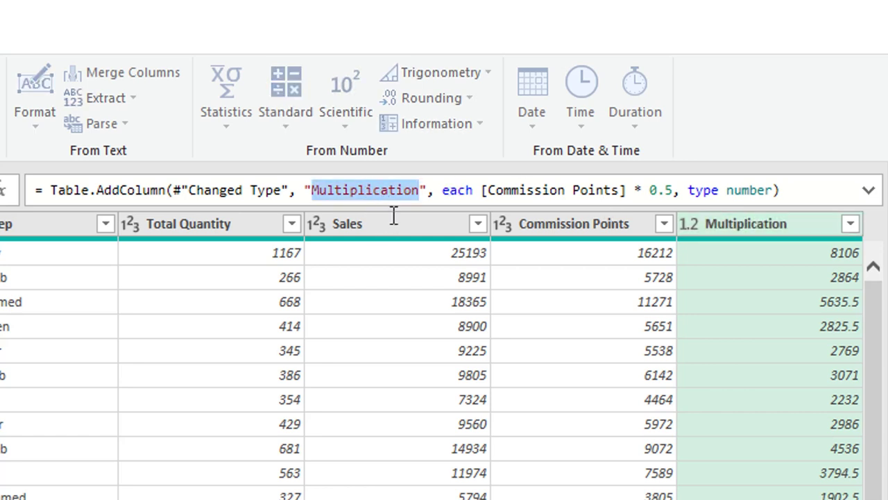
pyautogui.write('Co')
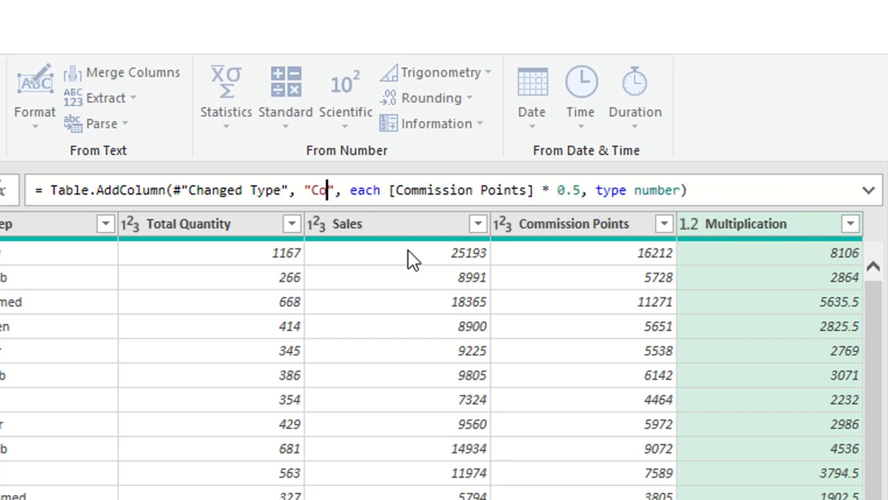
pyautogui.write('mmiss')
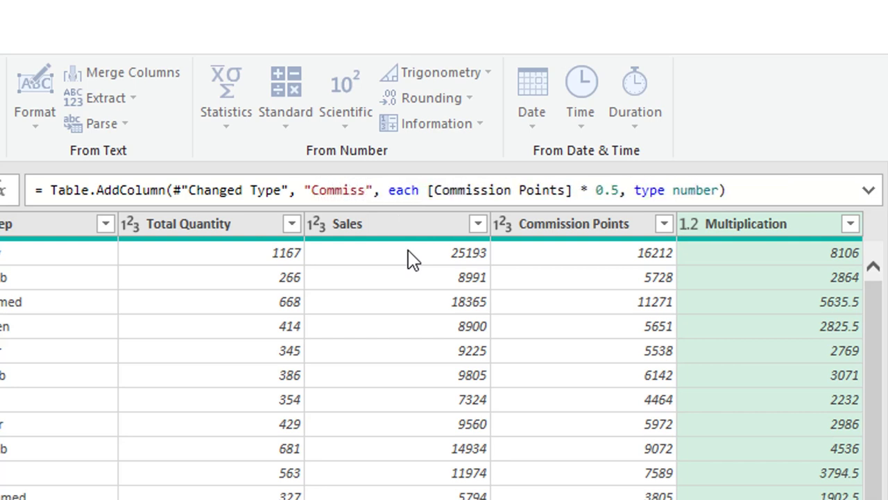
pyautogui.write('ionValue')
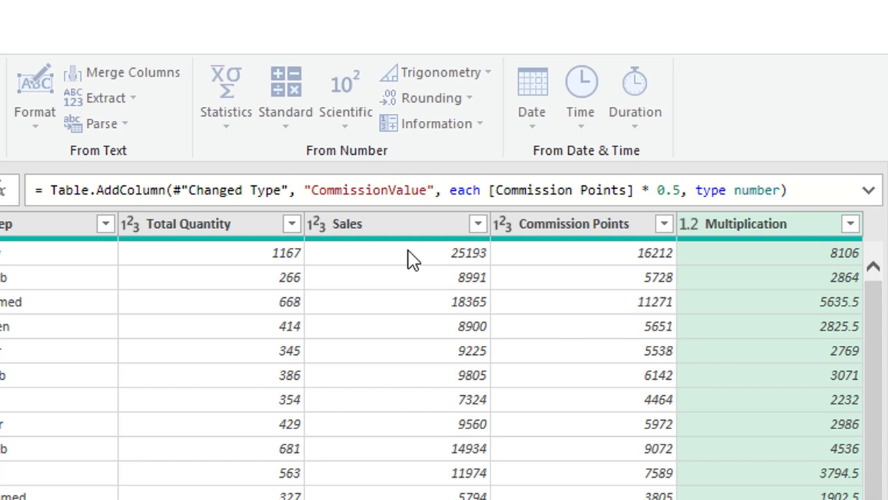
pyautogui.press('Return')
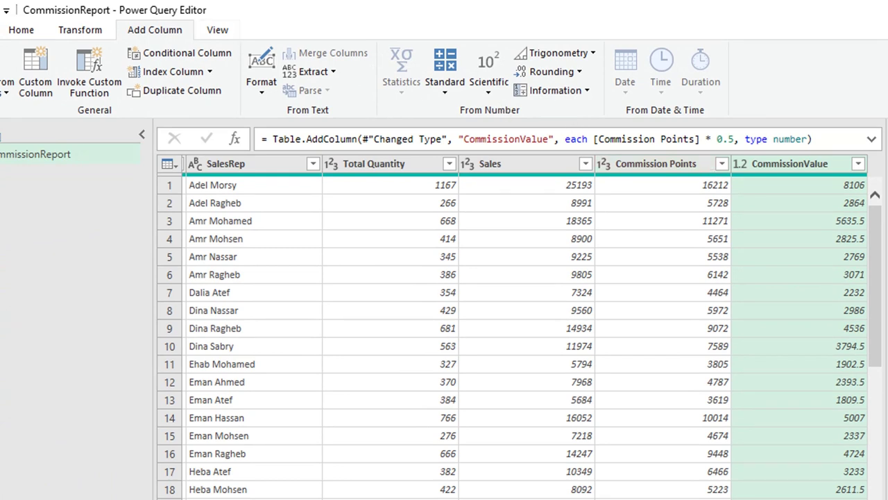
# - Create a new parameter named ValuePerPoint with the description 'the value per each point'
pyautogui.click(25, 32)
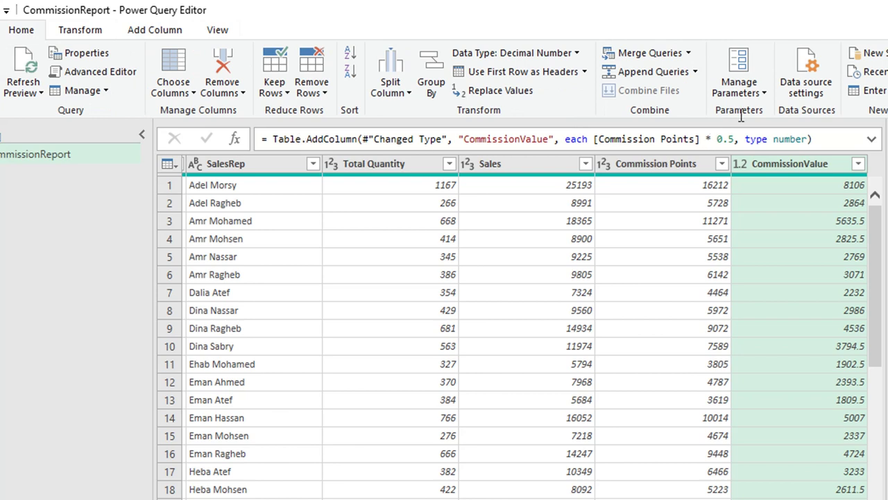
pyautogui.click(737, 93)
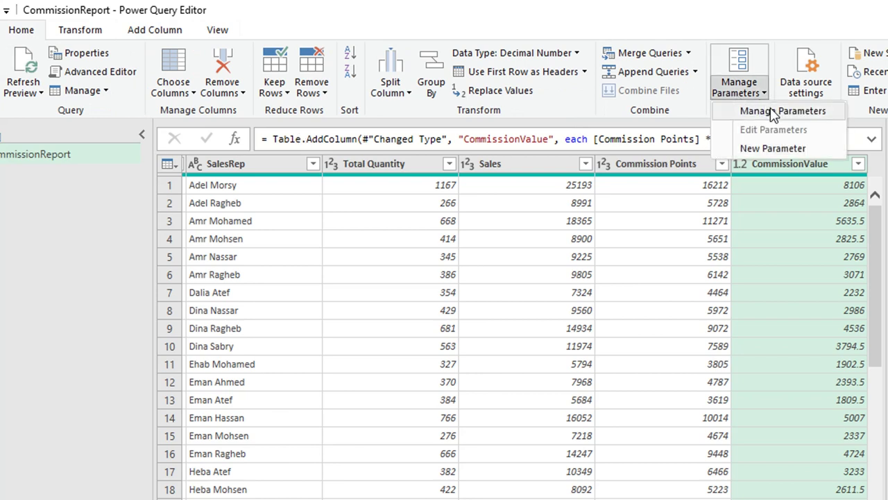
pyautogui.click(778, 153)
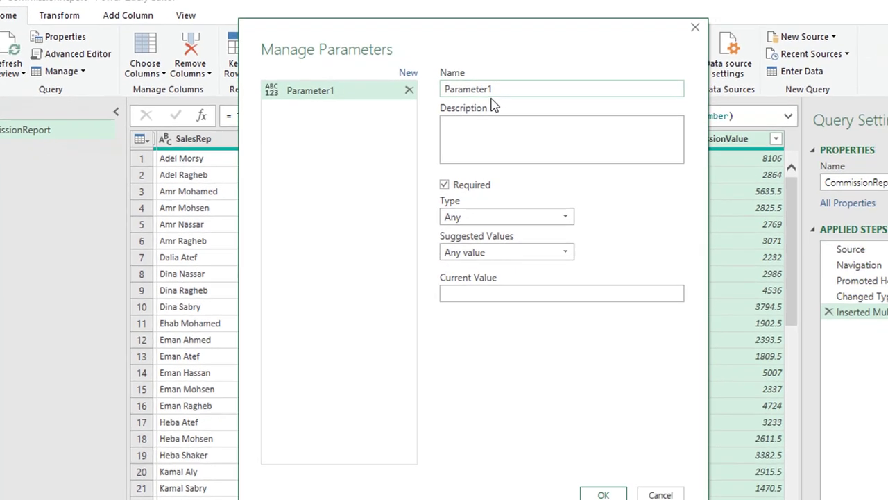
pyautogui.moveTo(555, 108); pyautogui.dragTo(463, 107)
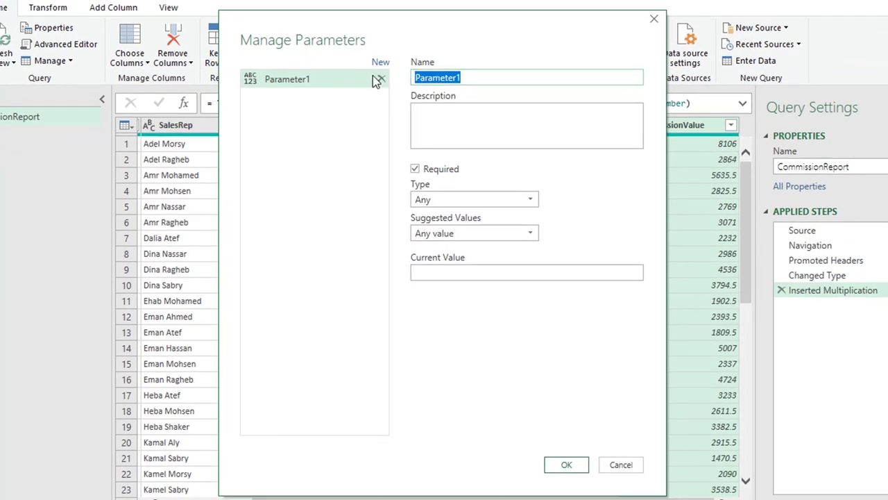
pyautogui.write('C')
pyautogui.write('lueP')
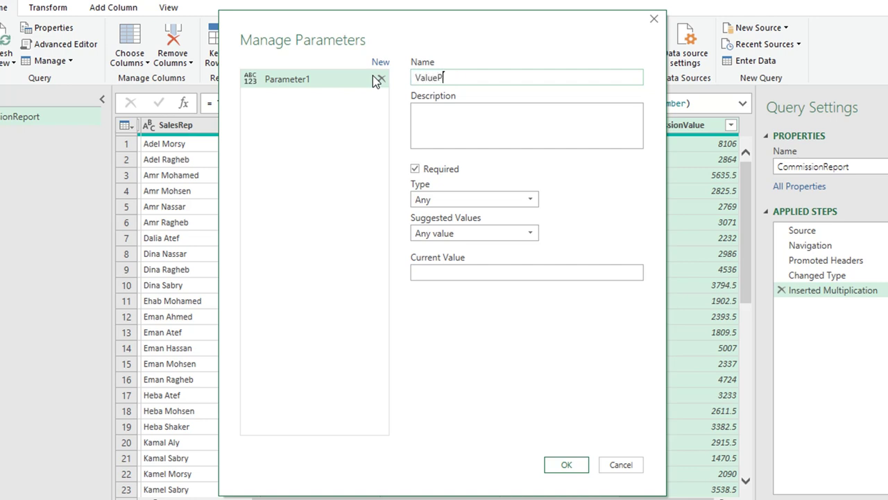
pyautogui.write('int')
pyautogui.click(476, 133)
pyautogui.write('the value per each point')
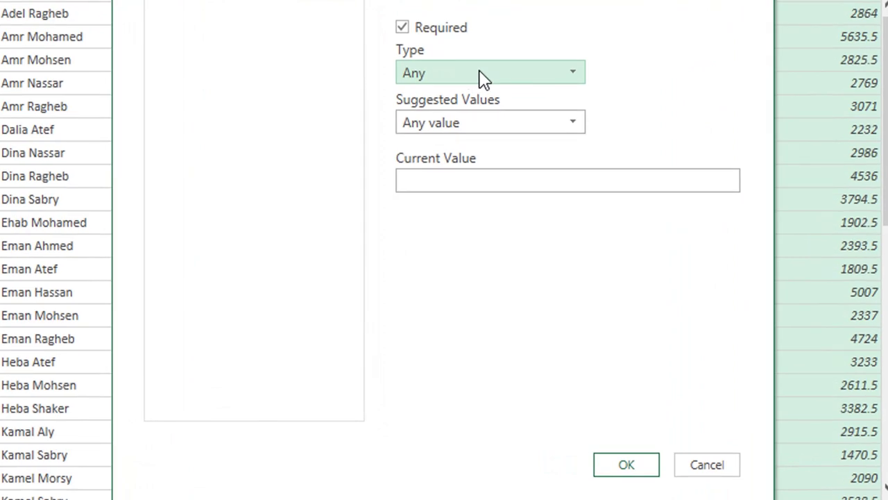
# - Set the parameter type to Decimal Number with current value 0.5, and save it
pyautogui.click(484, 76)
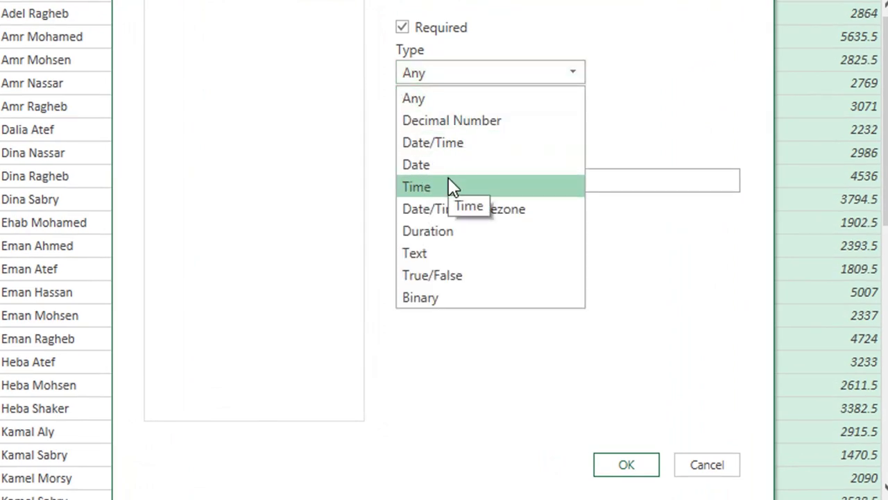
pyautogui.click(452, 122)
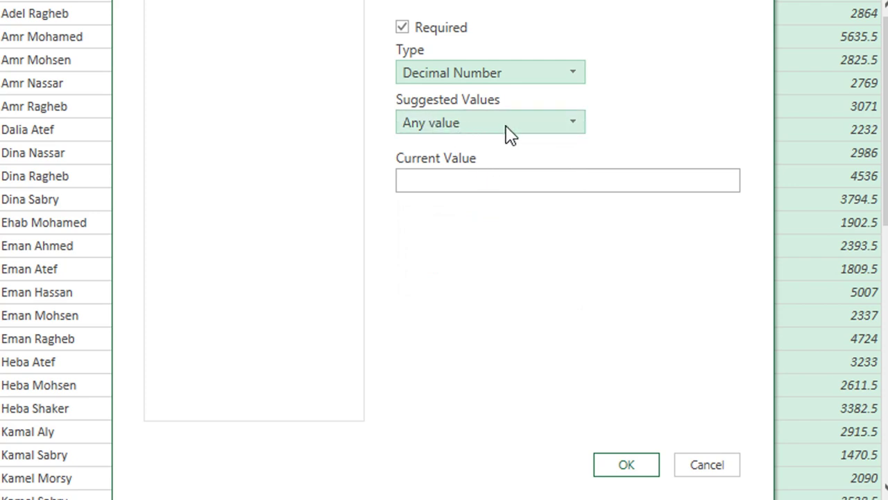
pyautogui.click(434, 184)
pyautogui.write('0.5')
pyautogui.click(625, 466)
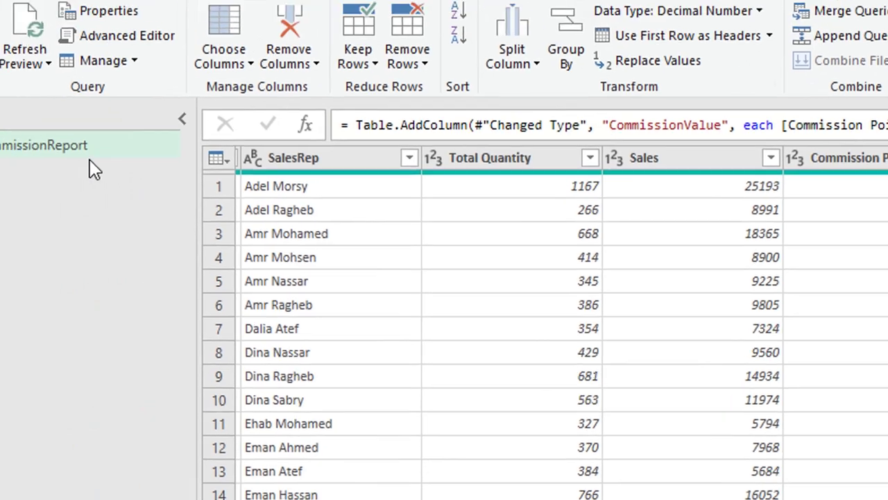
pyautogui.click(82, 223)
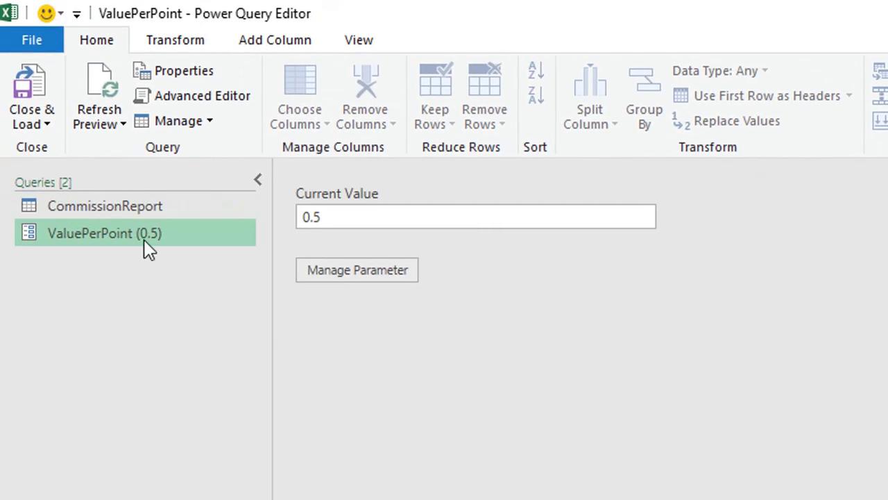
# - In the CommissionReport formula bar, replace the 0.5 multiplier with ValuePerPoint
pyautogui.moveTo(131, 234)
pyautogui.moveTo(56, 239)
pyautogui.moveTo(151, 246)
pyautogui.click(126, 208)
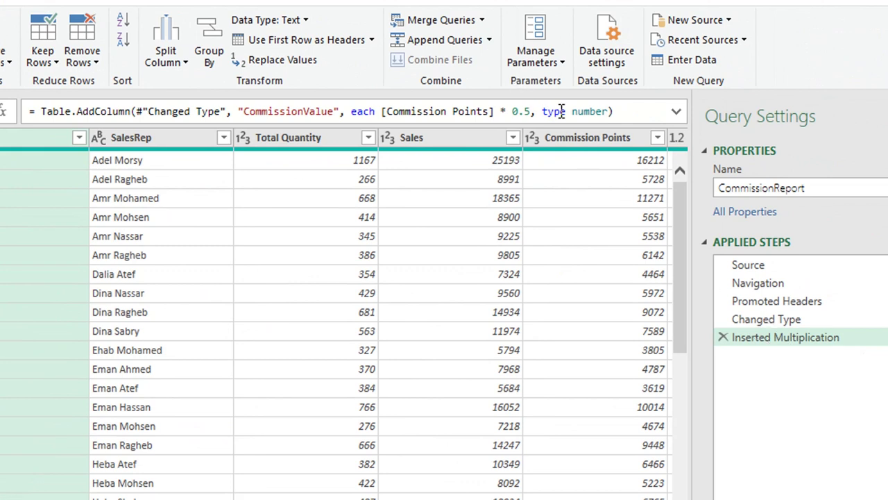
pyautogui.moveTo(513, 111); pyautogui.dragTo(524, 111)
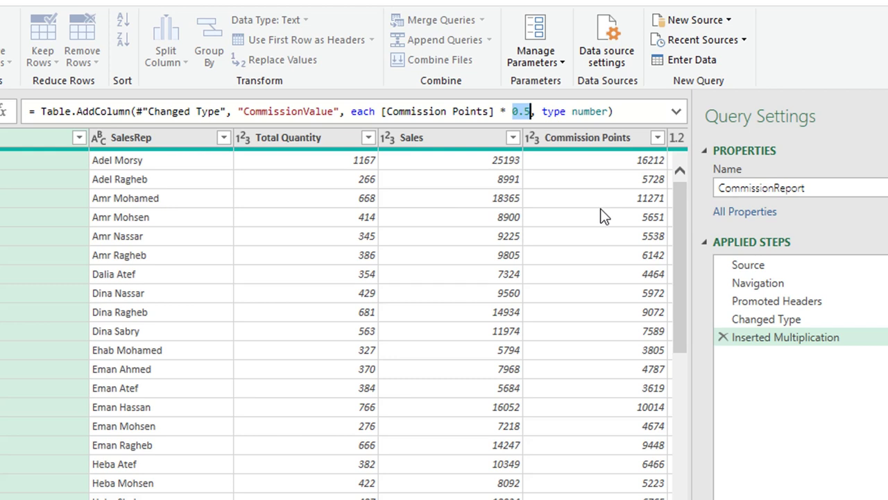
pyautogui.press('BackSpace')
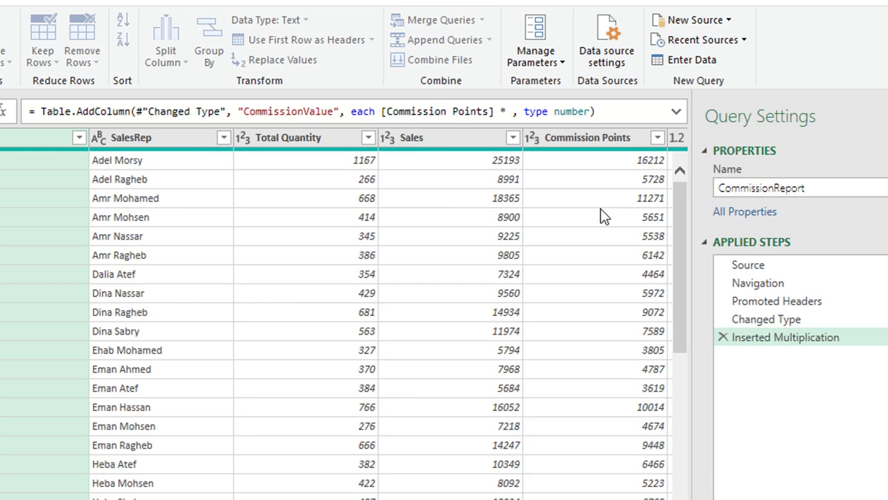
pyautogui.write('Value')
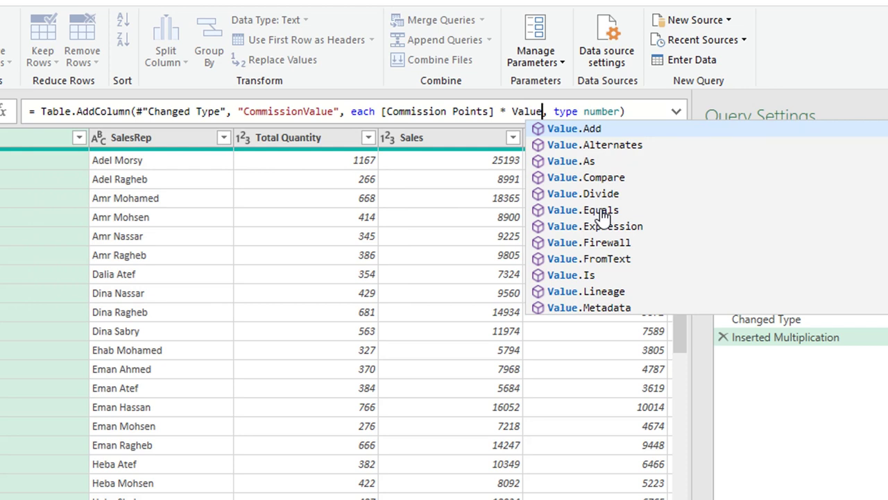
pyautogui.write('Per')
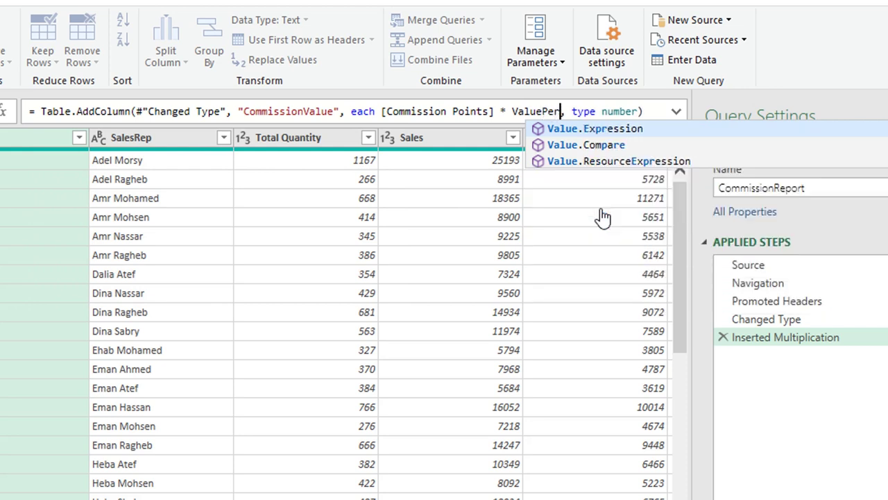
pyautogui.write('Point')
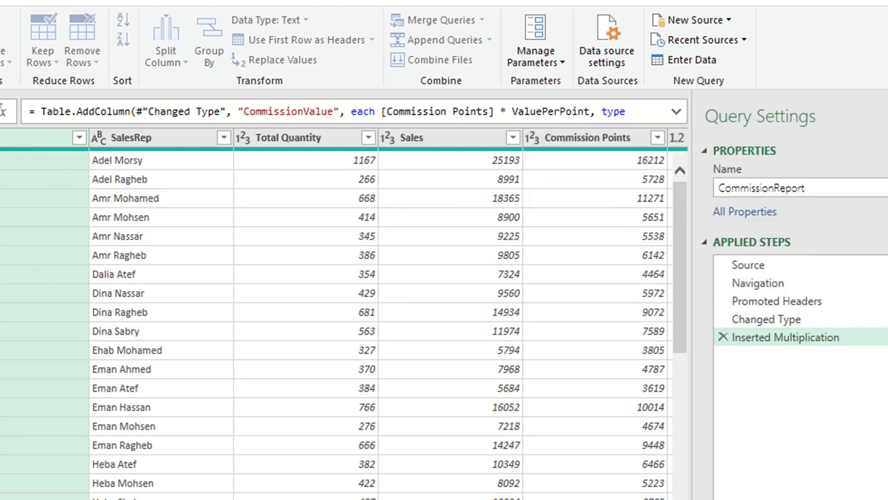
pyautogui.press('Return')
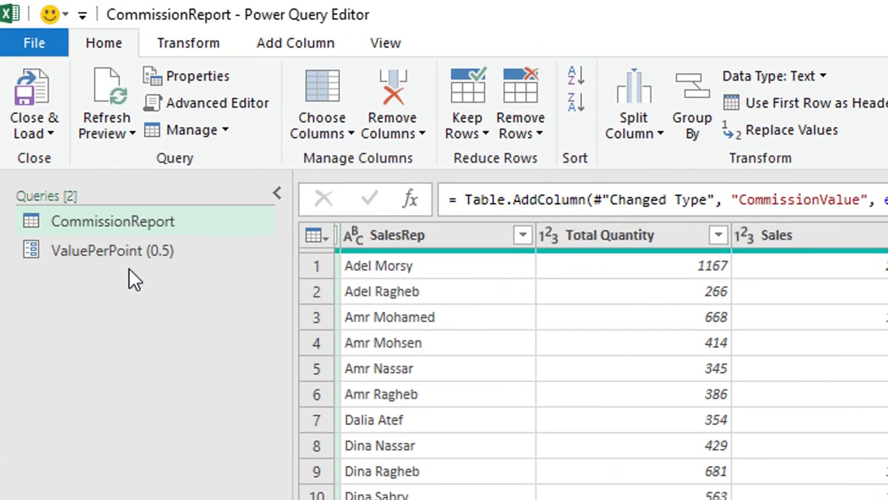
# - Change ValuePerPoint's current value from 0.5 to 1 and check CommissionReport's recalculated CommissionValue
pyautogui.click(119, 259)
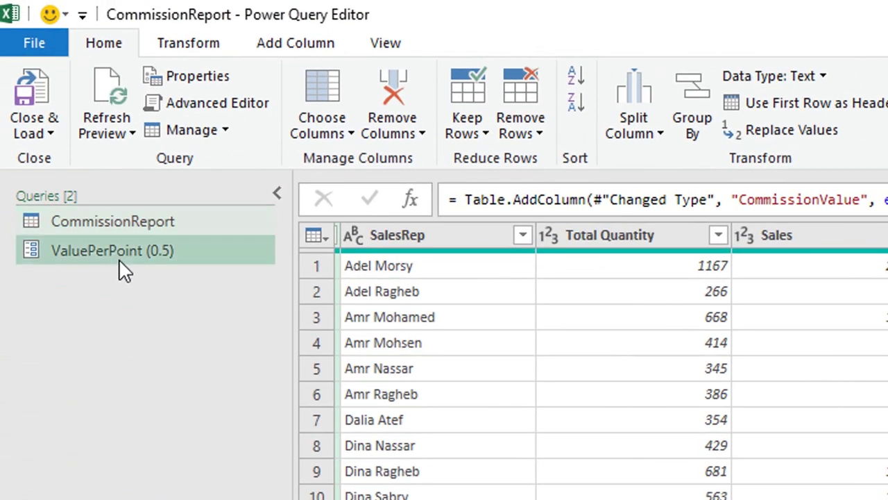
pyautogui.click(374, 232)
pyautogui.moveTo(374, 232); pyautogui.dragTo(318, 229)
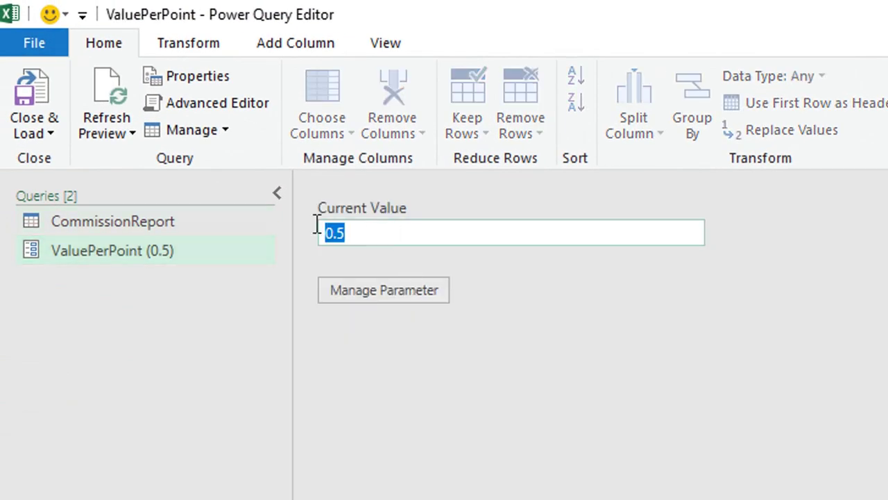
pyautogui.write('1')
pyautogui.press('Return')
pyautogui.click(82, 225)
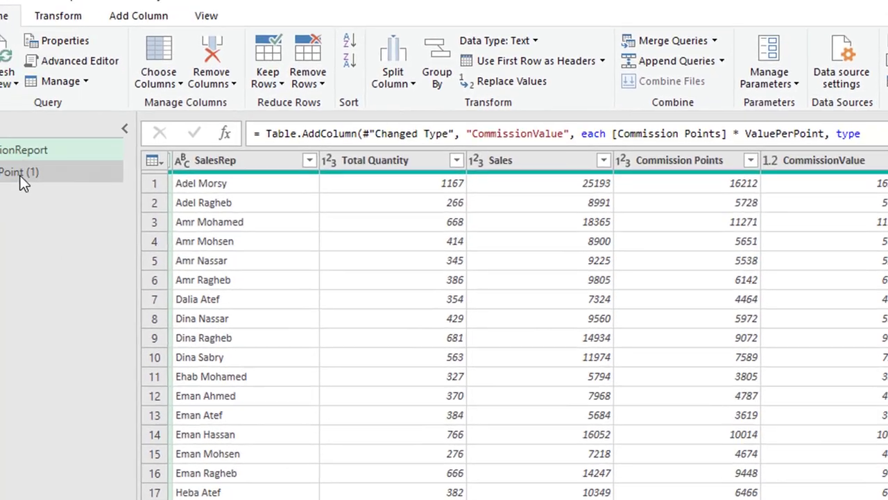
pyautogui.click(79, 197)
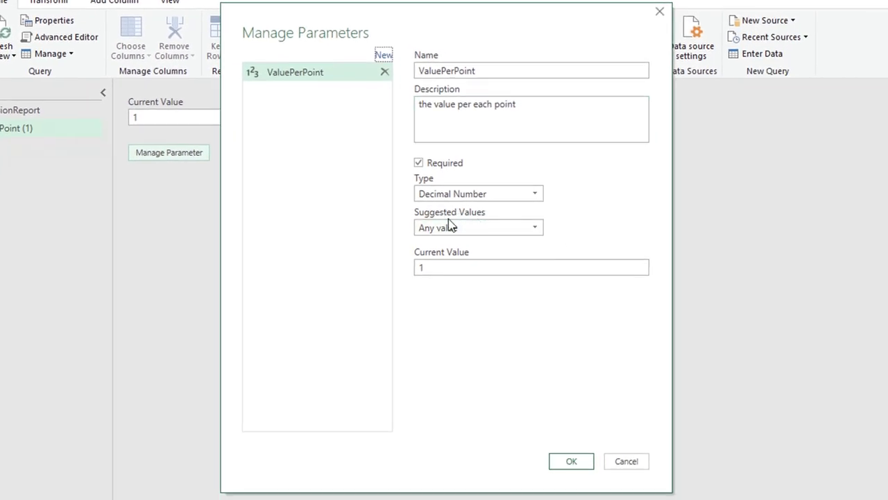
# - Give ValuePerPoint a list of suggested values: 0.5, 1.0 and 1.5
pyautogui.click(466, 229)
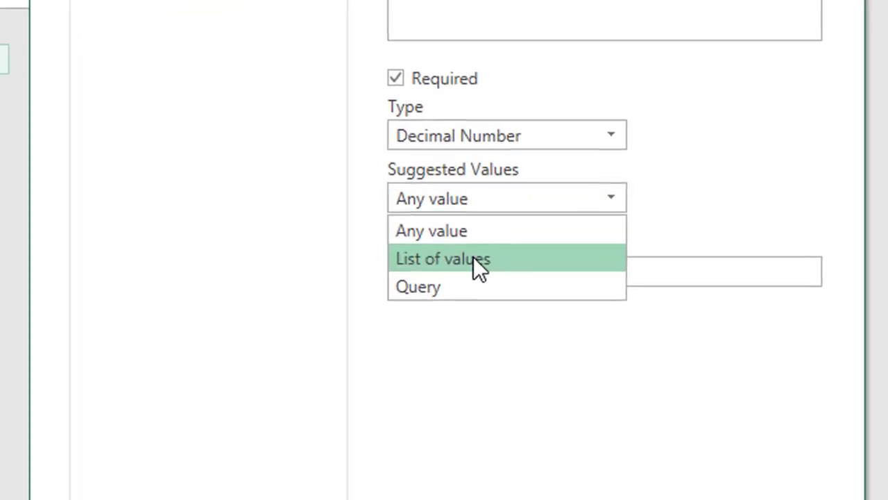
pyautogui.click(461, 262)
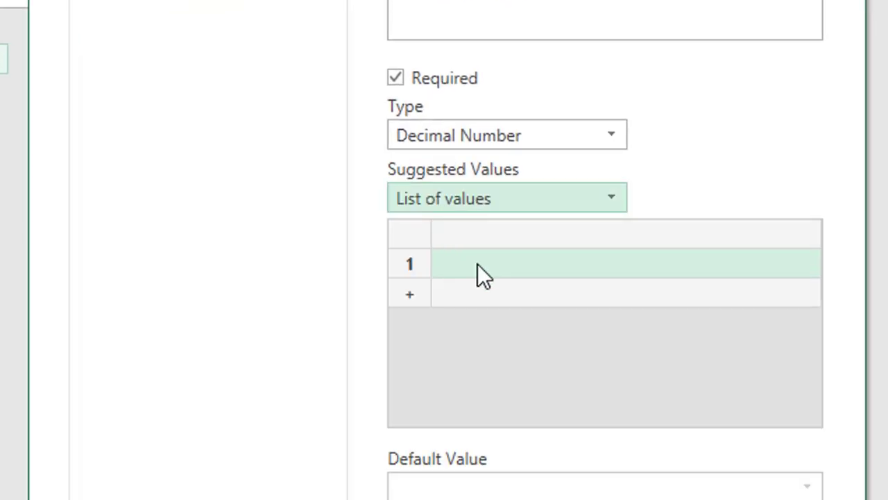
pyautogui.click(478, 264)
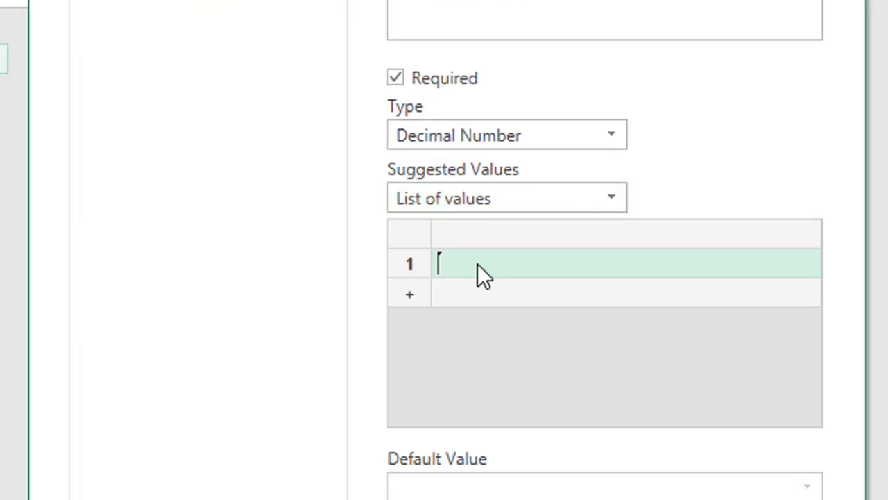
pyautogui.write('0')
pyautogui.write('.5')
pyautogui.click(408, 295)
pyautogui.click(455, 301)
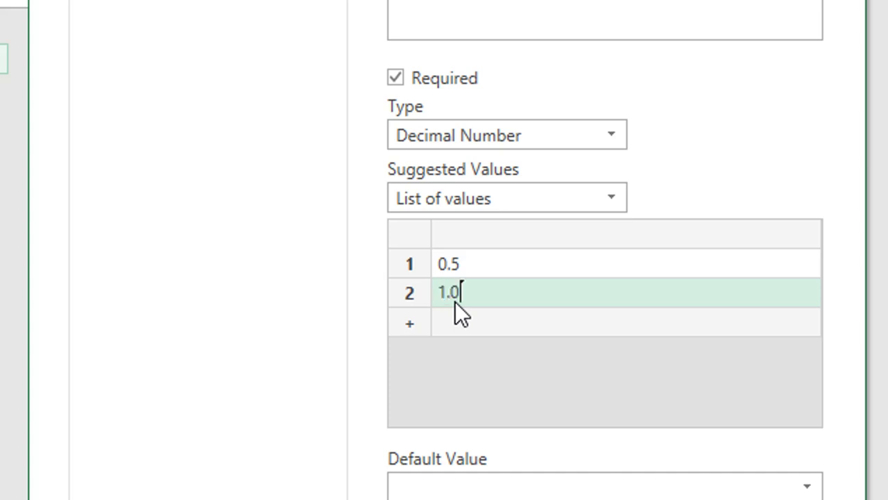
pyautogui.click(408, 329)
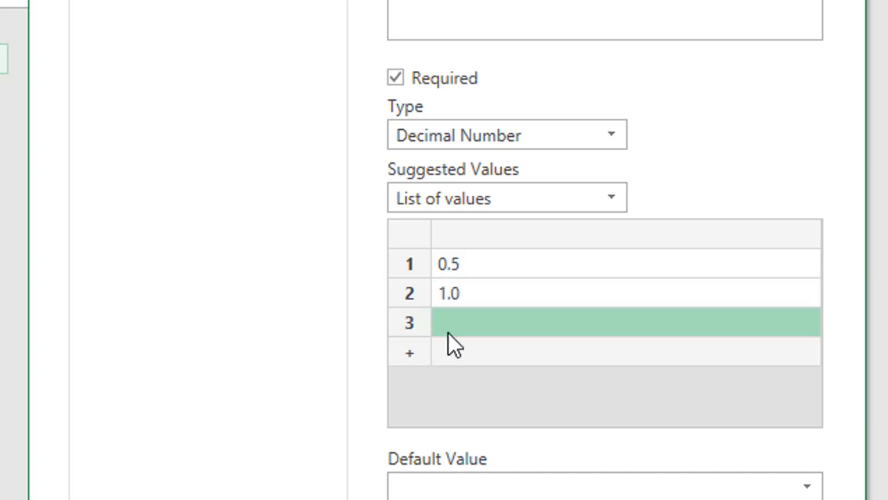
pyautogui.click(448, 332)
pyautogui.write('1.5')
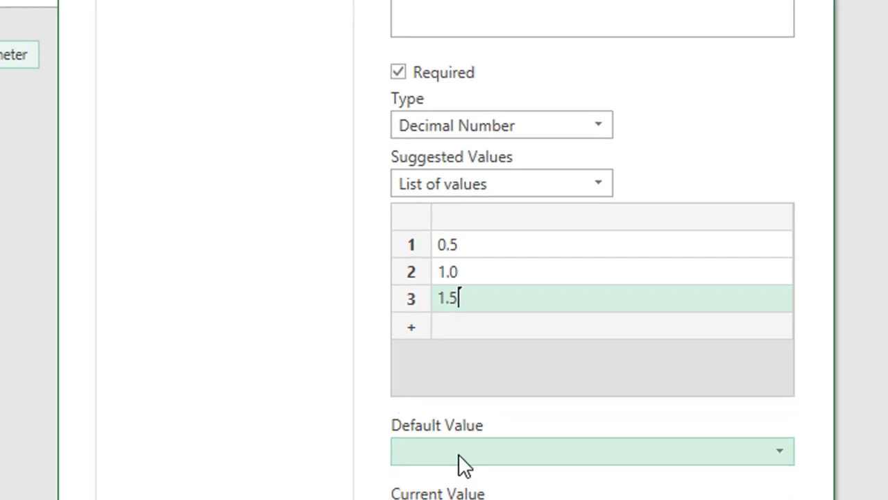
# - Set ValuePerPoint's default and current values to 0.5 and save the parameter
pyautogui.click(452, 370)
pyautogui.click(453, 390)
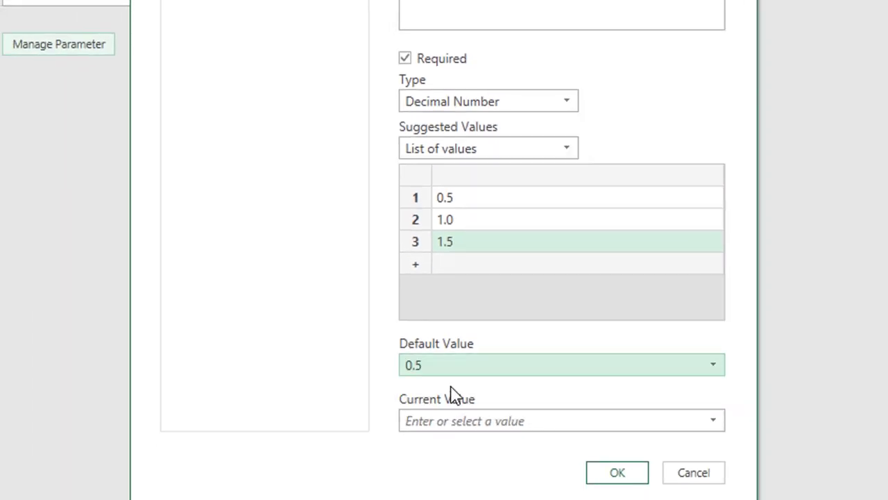
pyautogui.click(486, 420)
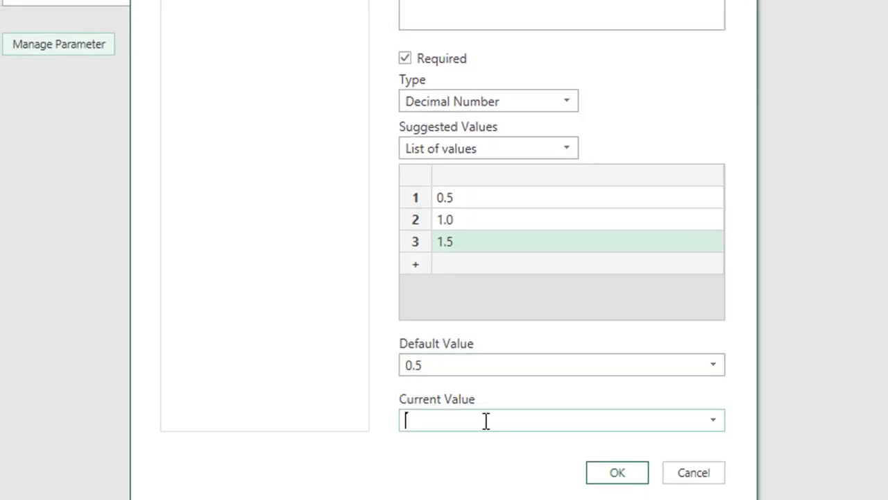
pyautogui.click(712, 366)
pyautogui.click(673, 394)
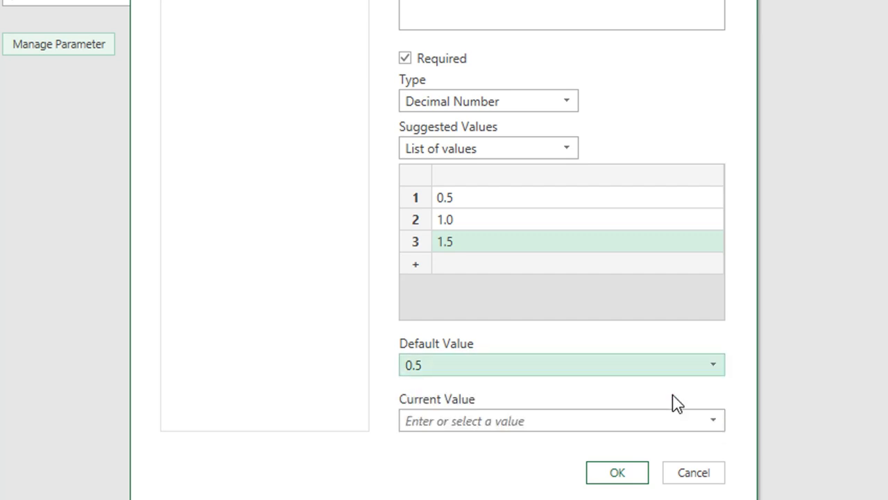
pyautogui.click(715, 422)
pyautogui.click(634, 448)
pyautogui.click(627, 474)
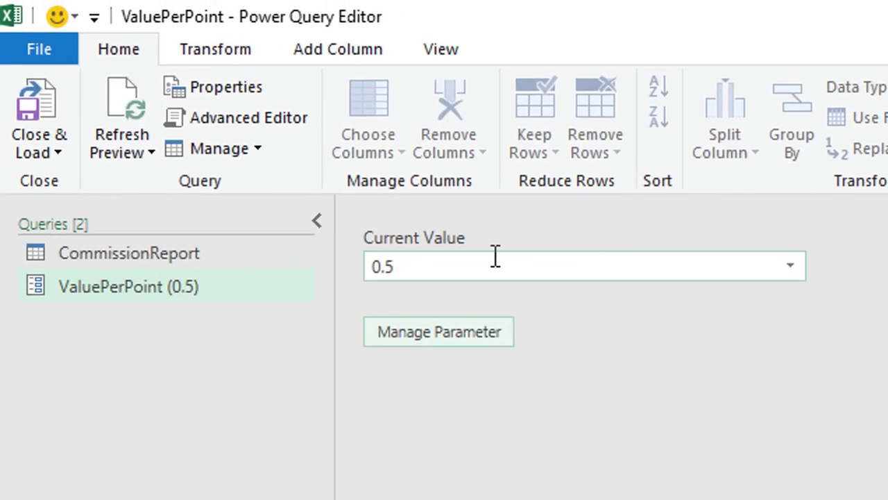
# - Switch ValuePerPoint's current value to 1.5 and check the CommissionReport query
pyautogui.click(786, 269)
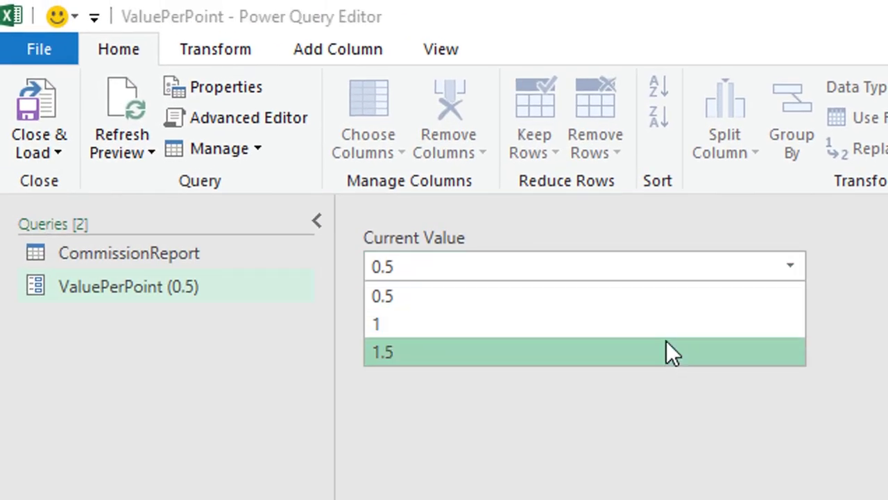
pyautogui.press('Escape')
pyautogui.press('Down')
pyautogui.press('Down')
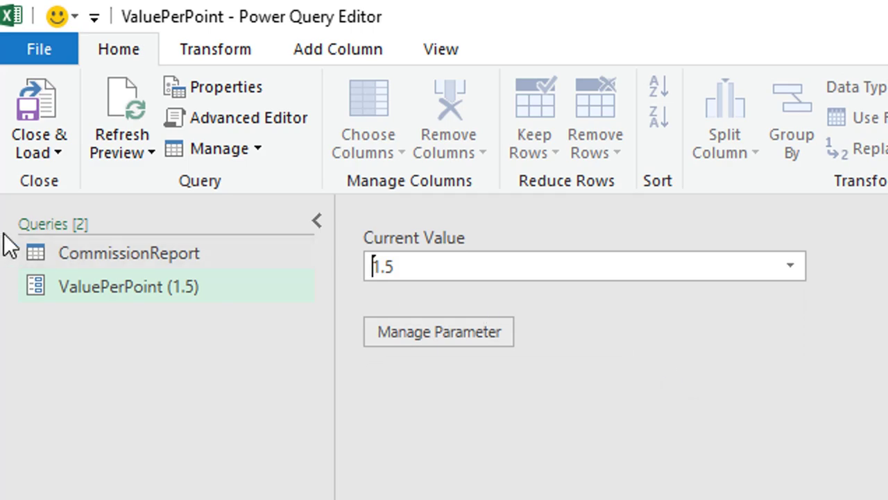
pyautogui.click(133, 247)
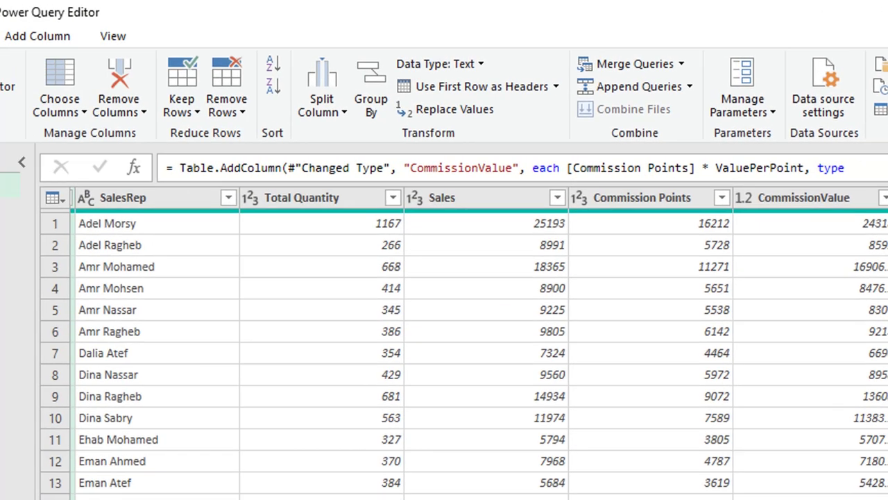
# - Load CommissionReport as a table on the existing worksheet at Sheet1!$A$3
pyautogui.click(31, 115)
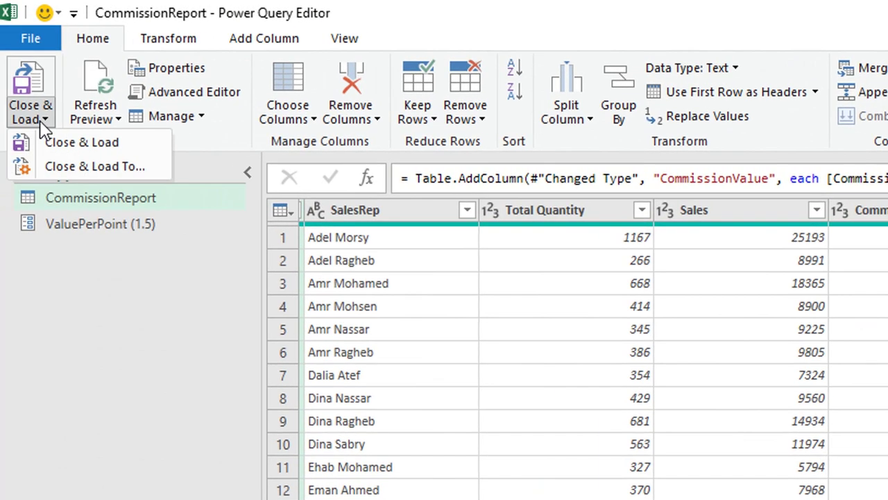
pyautogui.click(78, 168)
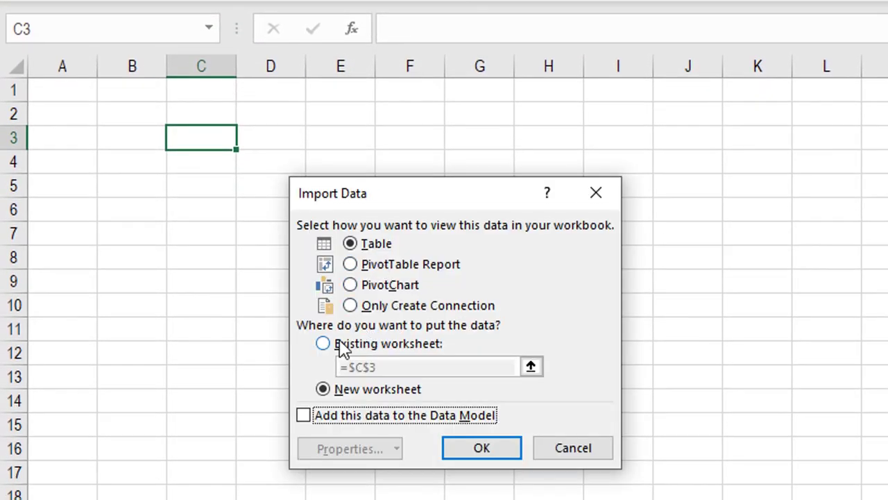
pyautogui.click(340, 345)
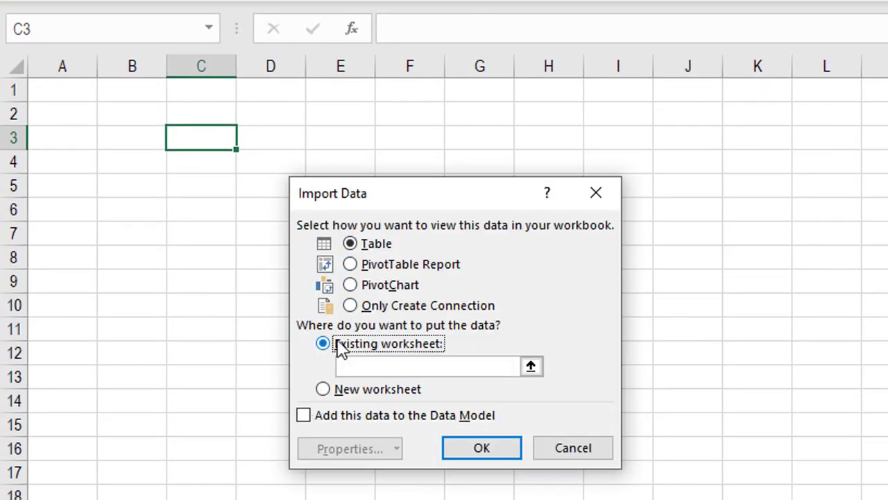
pyautogui.click(79, 135)
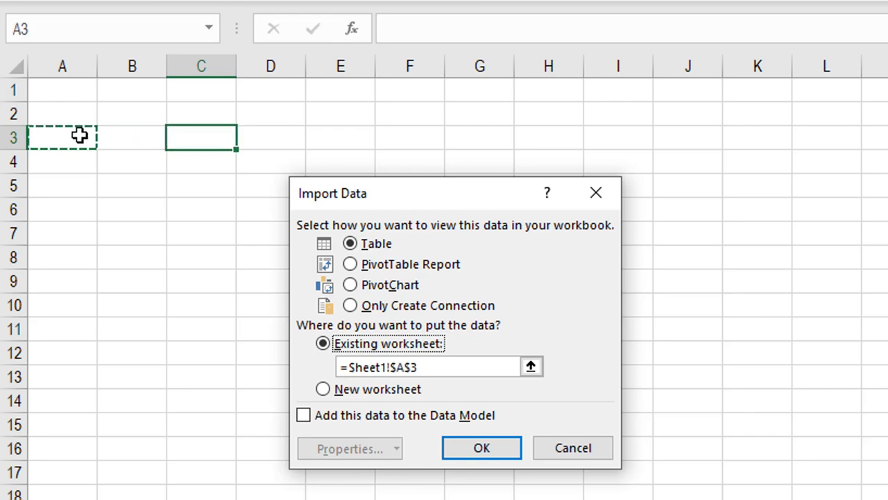
pyautogui.click(499, 449)
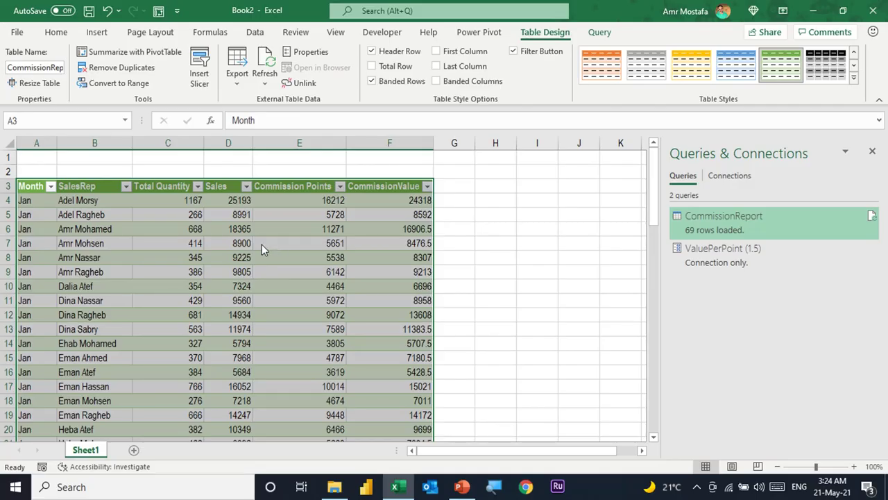
# - Inspect the loaded Sales and Commission Points values, then reopen CommissionReport for editing
pyautogui.click(232, 257)
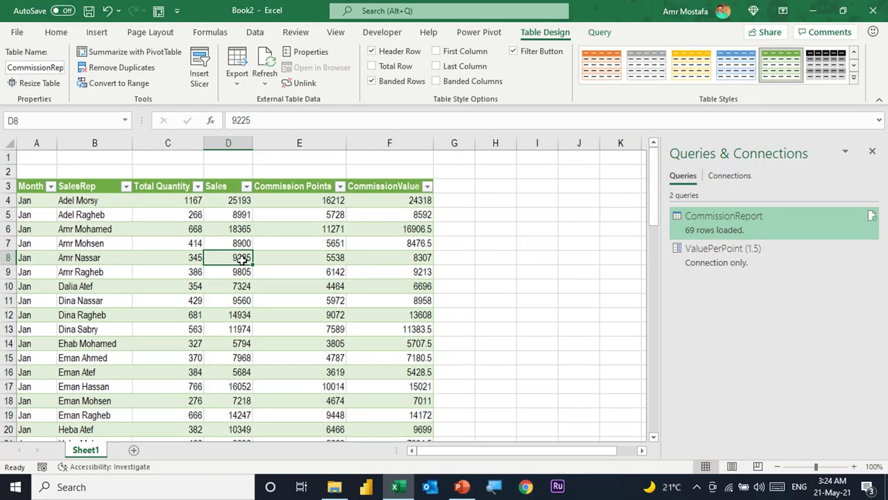
pyautogui.click(279, 257)
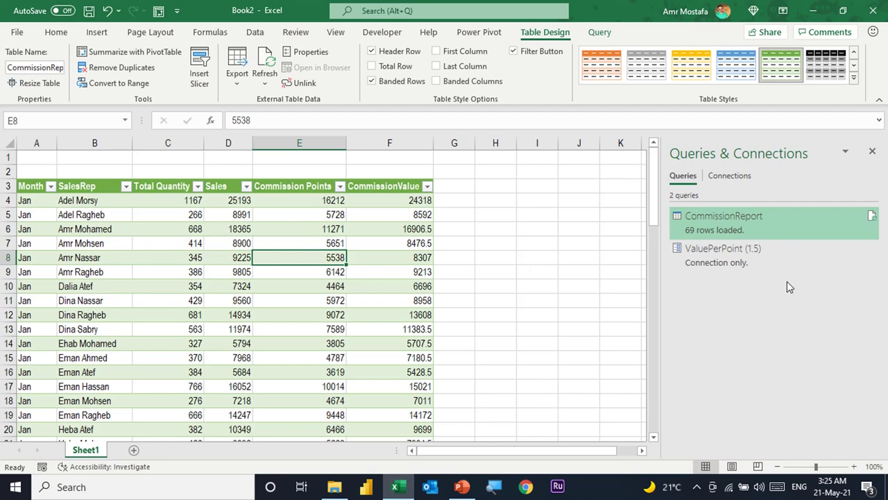
pyautogui.click(728, 233)
pyautogui.doubleClick(729, 234)
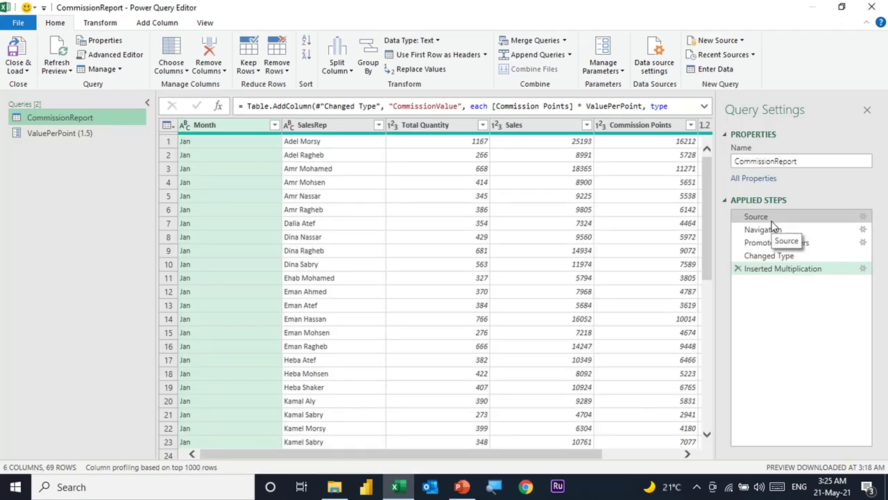
# - Expand the Source step's formula and highlight the hard-coded Jan19.xlsx path in File.Contents
pyautogui.click(769, 219)
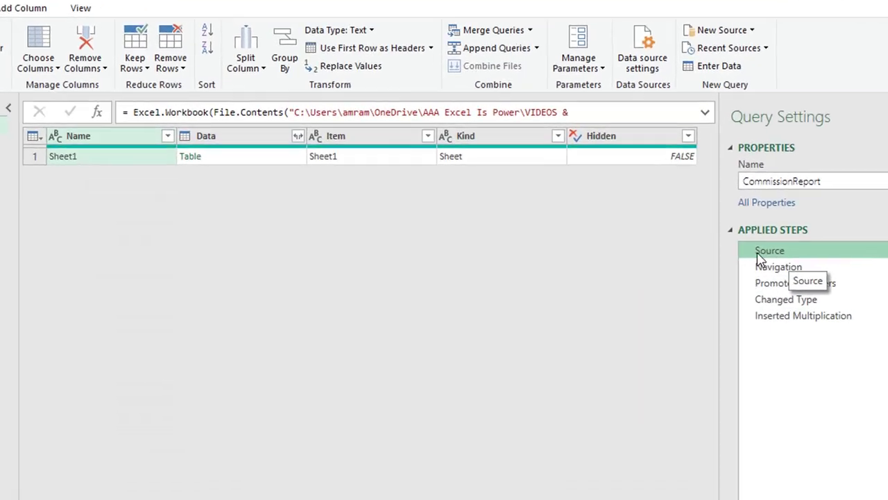
pyautogui.click(706, 116)
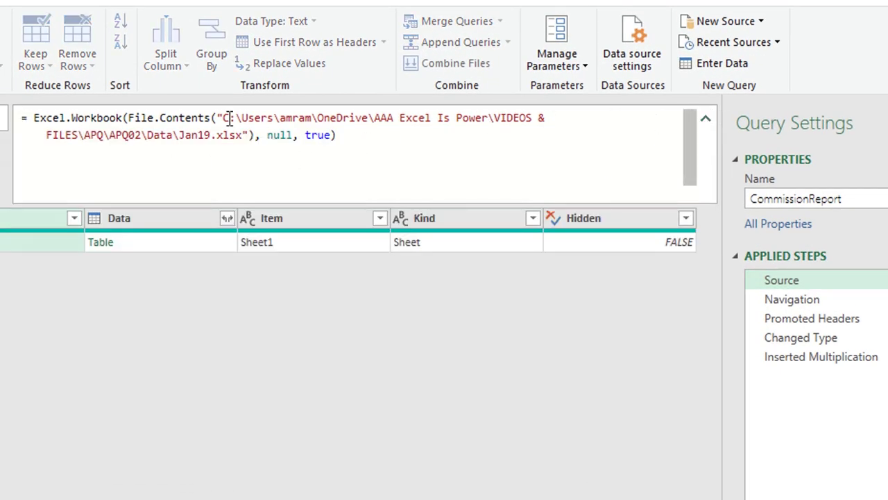
pyautogui.moveTo(217, 118); pyautogui.dragTo(242, 135)
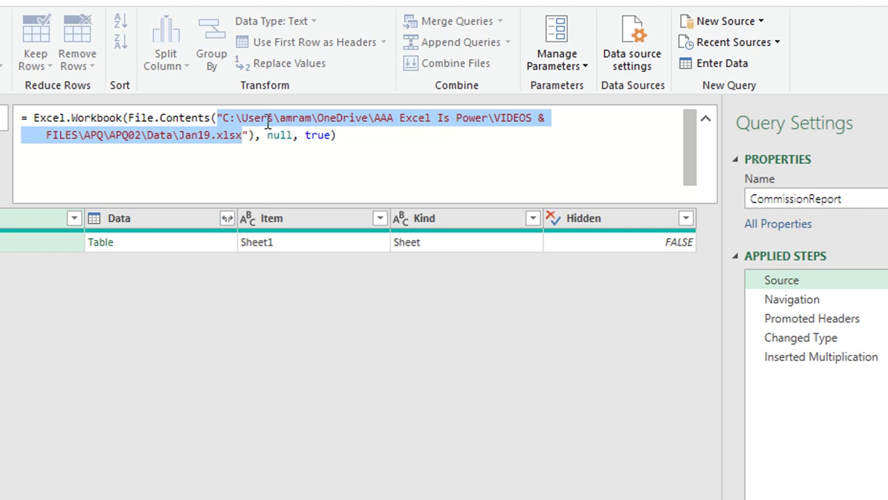
pyautogui.click(198, 135)
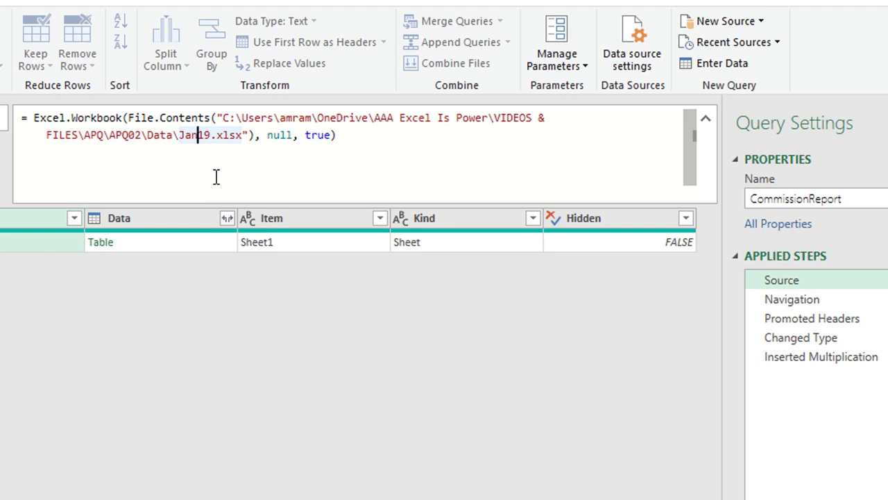
pyautogui.moveTo(223, 118); pyautogui.dragTo(244, 136)
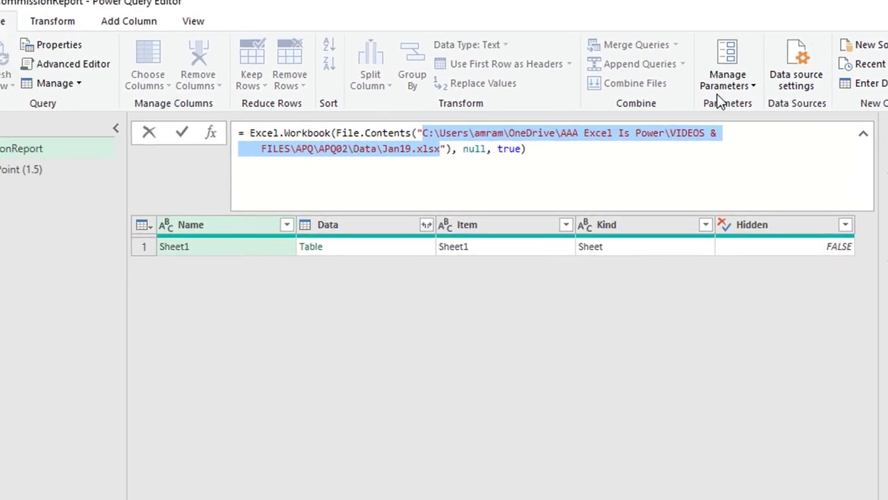
# - Create a new query parameter named FilePath with type Text
pyautogui.click(725, 85)
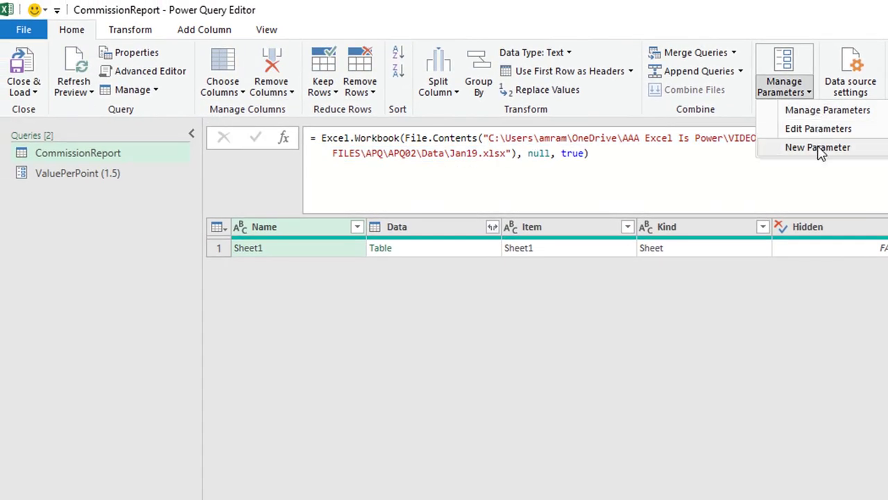
pyautogui.click(818, 147)
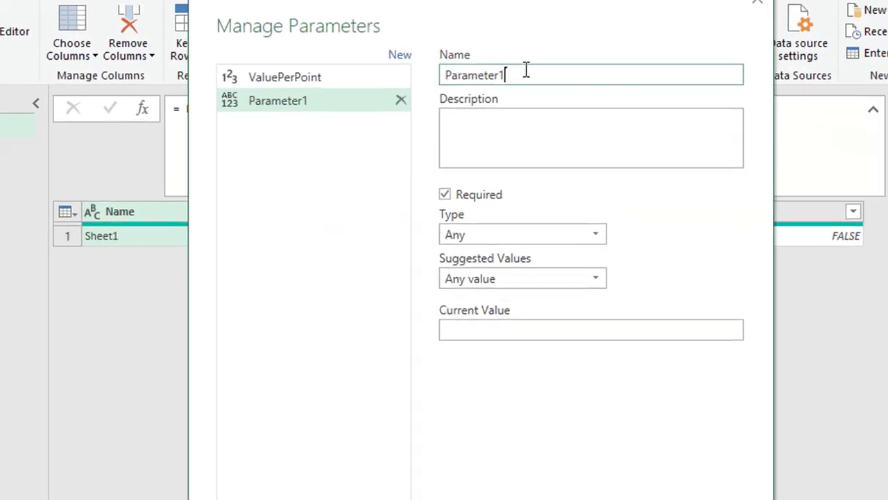
pyautogui.doubleClick(526, 70)
pyautogui.write('File')
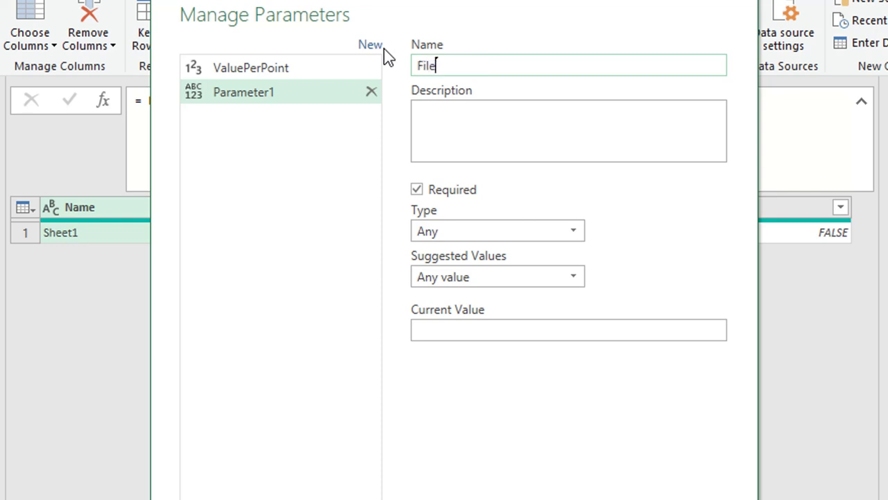
pyautogui.write('Path')
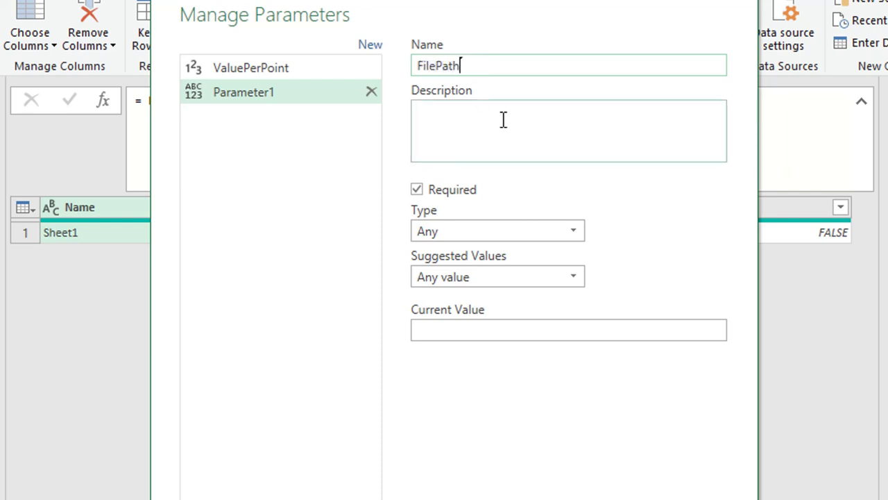
pyautogui.click(504, 119)
pyautogui.click(522, 239)
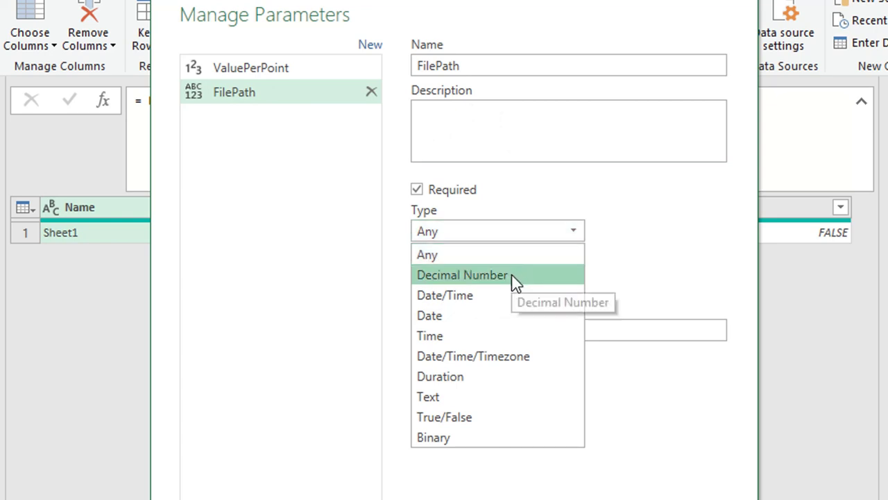
pyautogui.click(484, 397)
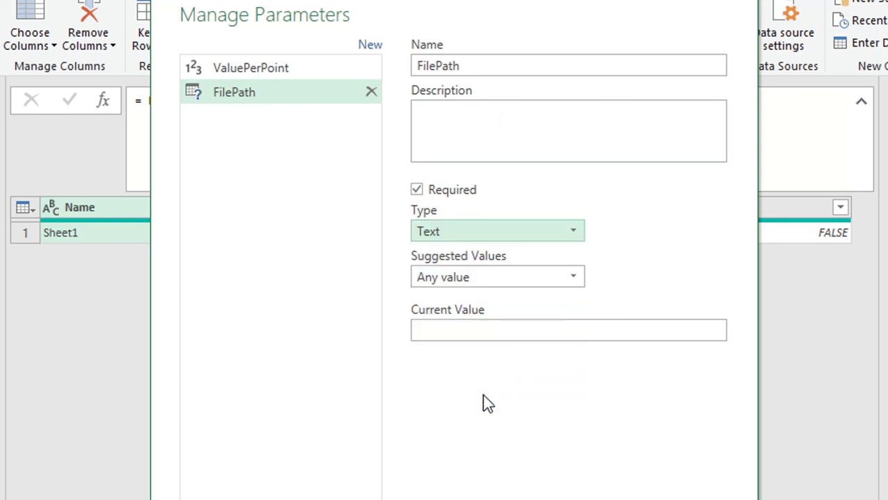
# - Use a list of suggested values, starting with the path \Data\Jan19.xlsx
pyautogui.click(511, 281)
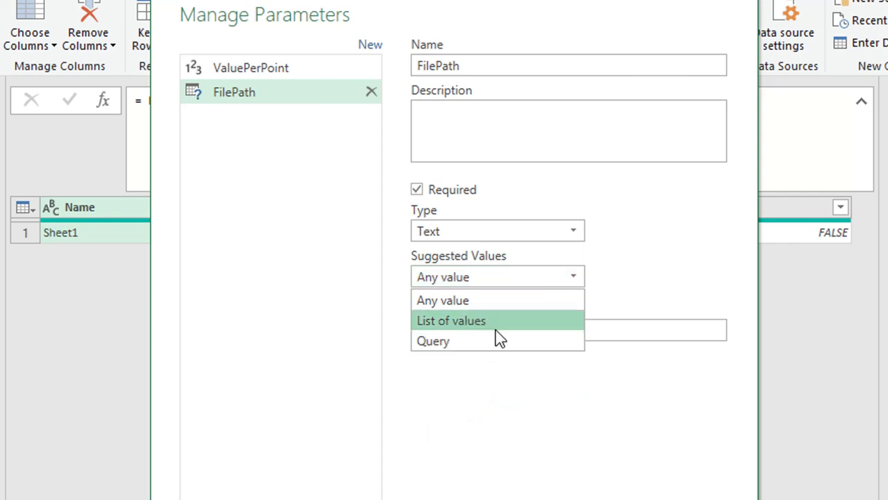
pyautogui.click(496, 328)
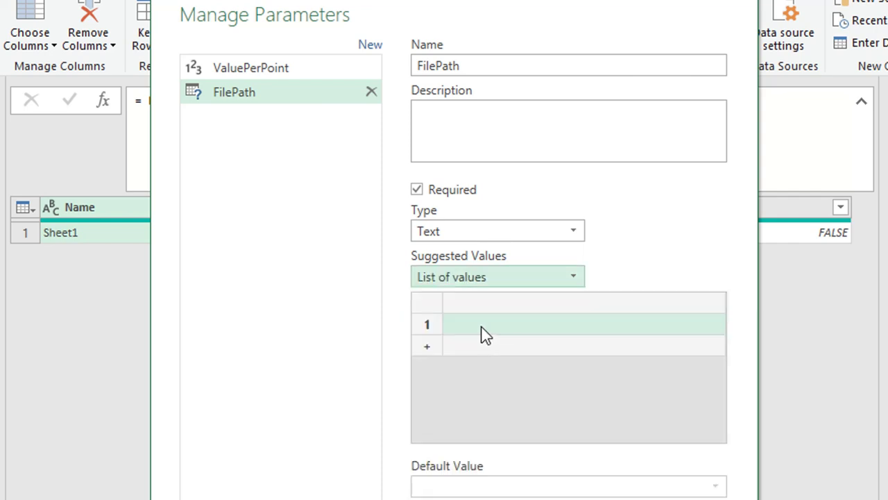
pyautogui.click(474, 329)
pyautogui.click(475, 331)
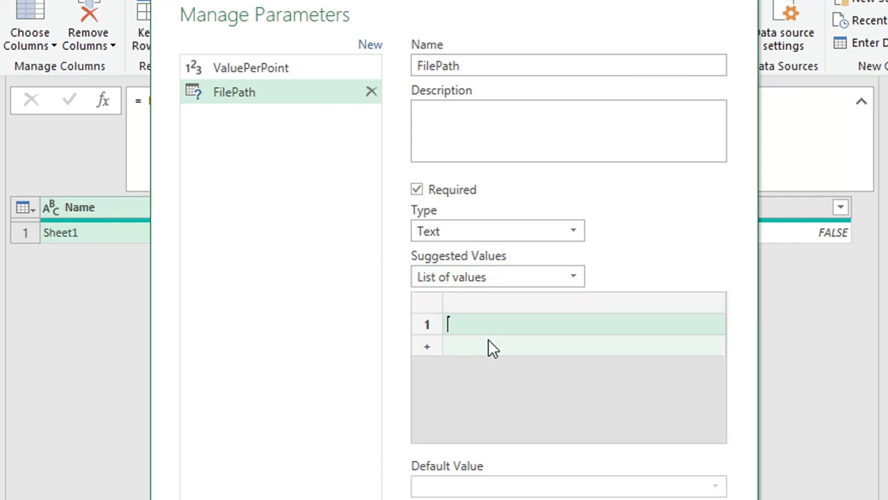
pyautogui.write('\\Data\\Jan19.xlsx')
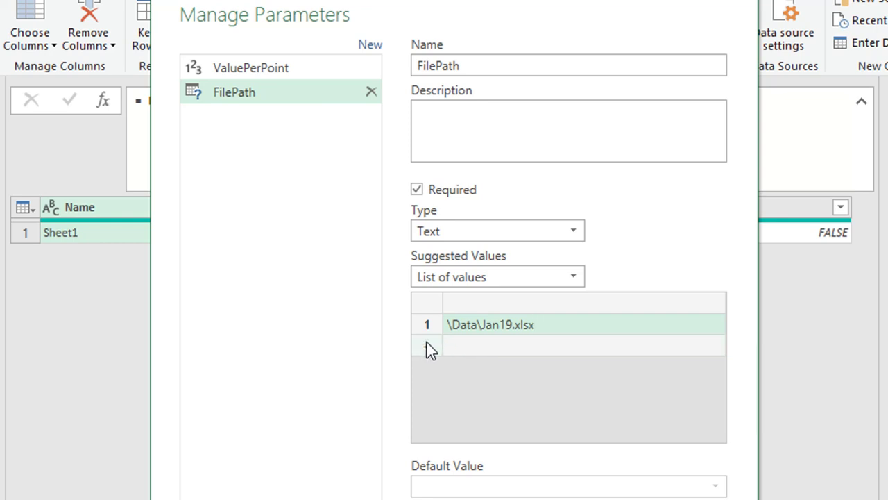
pyautogui.click(447, 366)
# - Add the \Data\Feb19.xlsx and \Data\Mar19.xlsx paths as the second and third suggested values
pyautogui.click(467, 354)
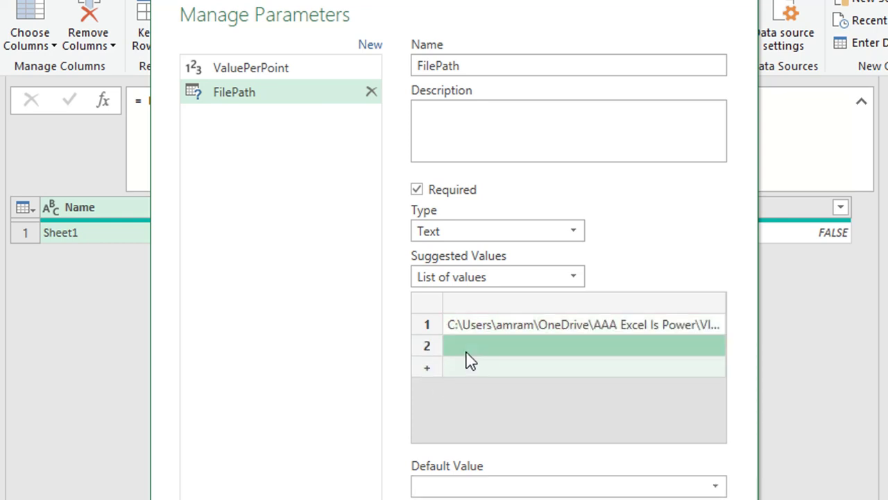
pyautogui.click(467, 352)
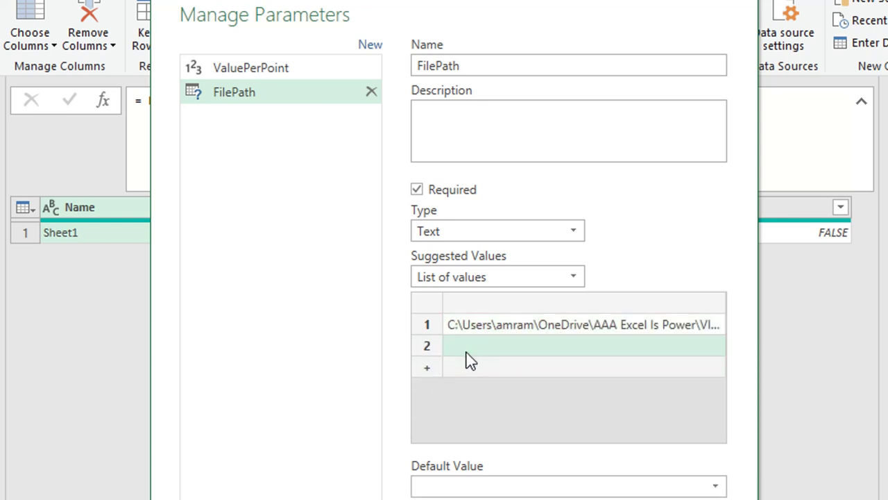
pyautogui.write('\\Data\\Jan19.xlsx')
pyautogui.press('BackSpace')
pyautogui.press('BackSpace')
pyautogui.press('BackSpace')
pyautogui.write('Feb')
pyautogui.click(428, 369)
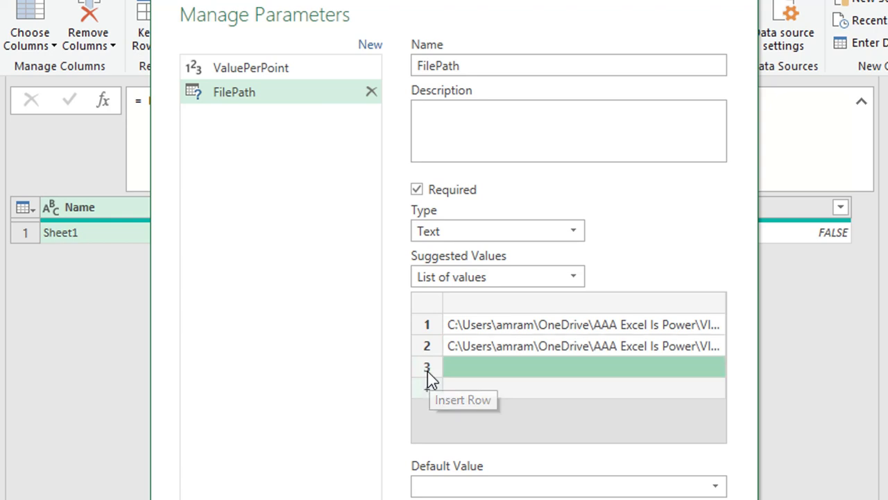
pyautogui.click(478, 368)
pyautogui.write('\\Data\\Jan19.xlsx')
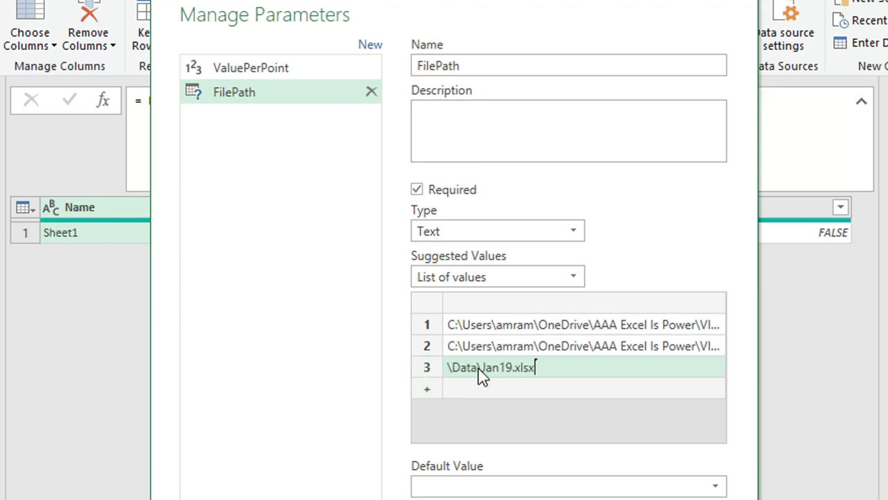
pyautogui.click(501, 368)
pyautogui.hotkey('ctrl', 'v')
pyautogui.press('BackSpace')
pyautogui.write('M')
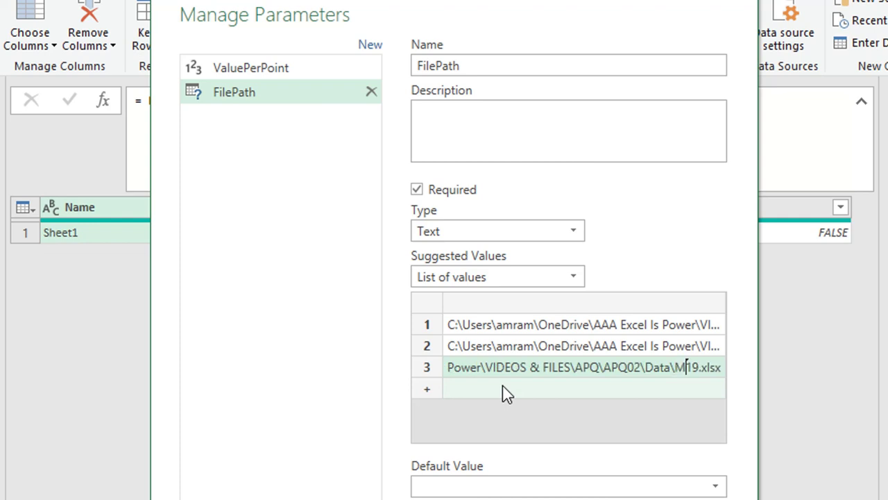
pyautogui.write('ar')
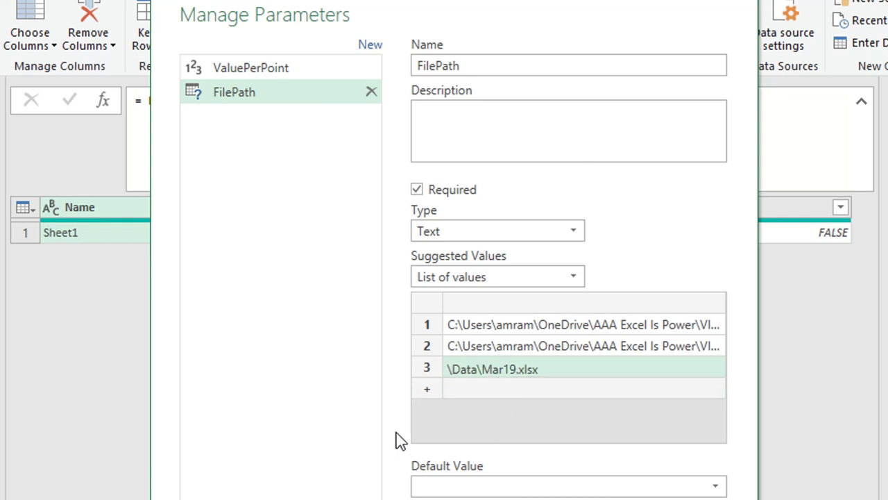
pyautogui.scroll(-3, 343, 394)
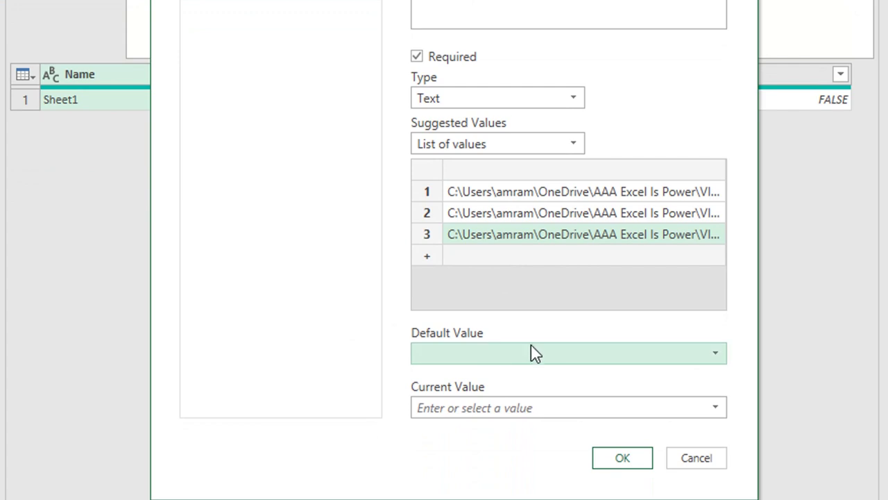
# - Make the Jan19.xlsx path both default and current value, and save FilePath
pyautogui.click(535, 356)
pyautogui.click(525, 379)
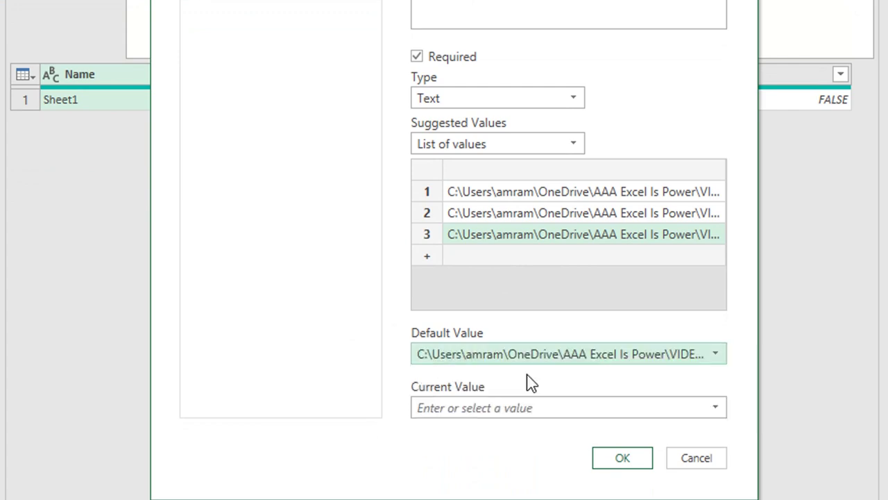
pyautogui.click(523, 406)
pyautogui.click(716, 408)
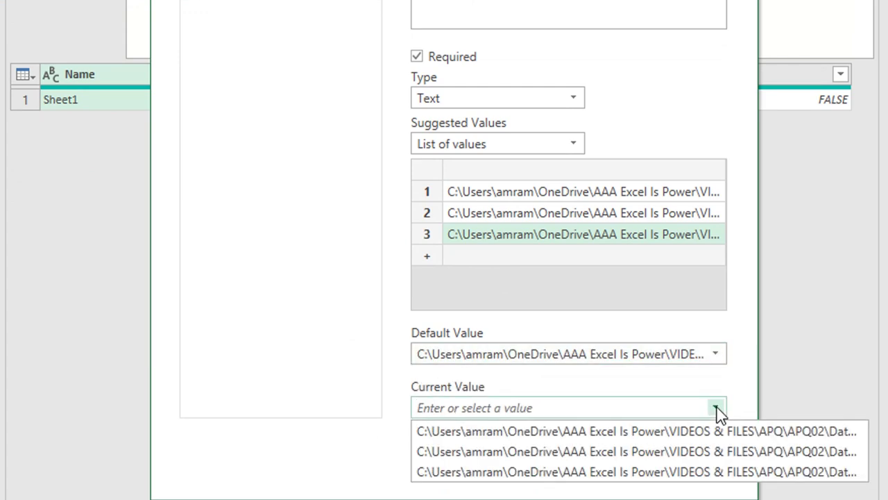
pyautogui.click(562, 432)
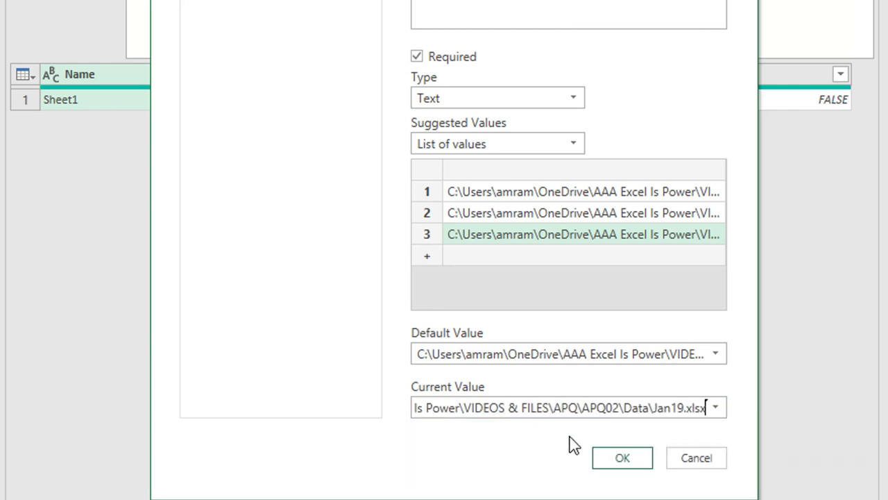
pyautogui.click(628, 458)
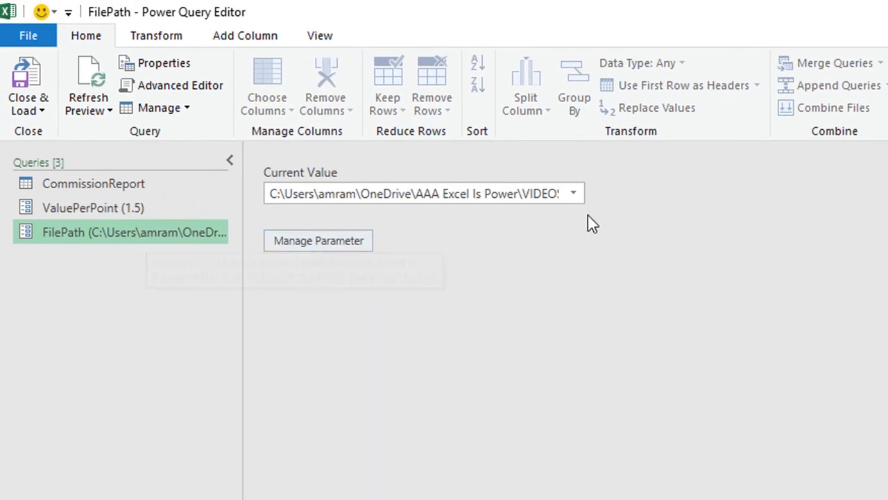
# - Keep FilePath on the Jan19 path and scroll to view the file name at its end
pyautogui.click(573, 193)
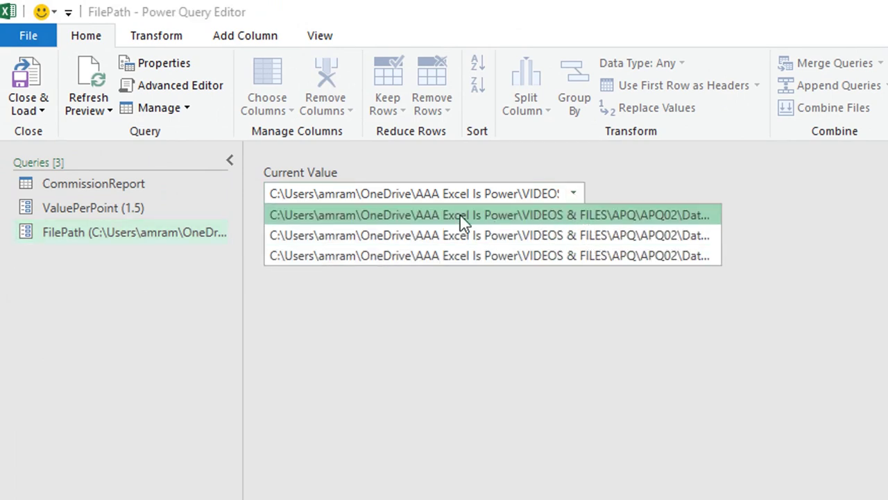
pyautogui.click(611, 217)
pyautogui.hotkey('ctrl', 'Right')
pyautogui.hotkey('ctrl', 'Right')
pyautogui.hotkey('ctrl', 'Right')
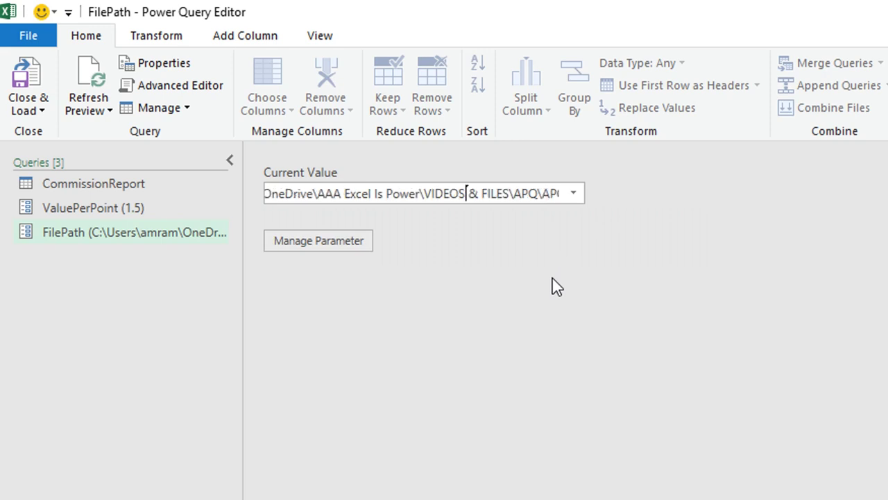
pyautogui.hotkey('ctrl', 'Right')
pyautogui.hotkey('ctrl', 'Right')
pyautogui.hotkey('ctrl', 'Right')
pyautogui.hotkey('ctrl', 'Left')
pyautogui.press('End')
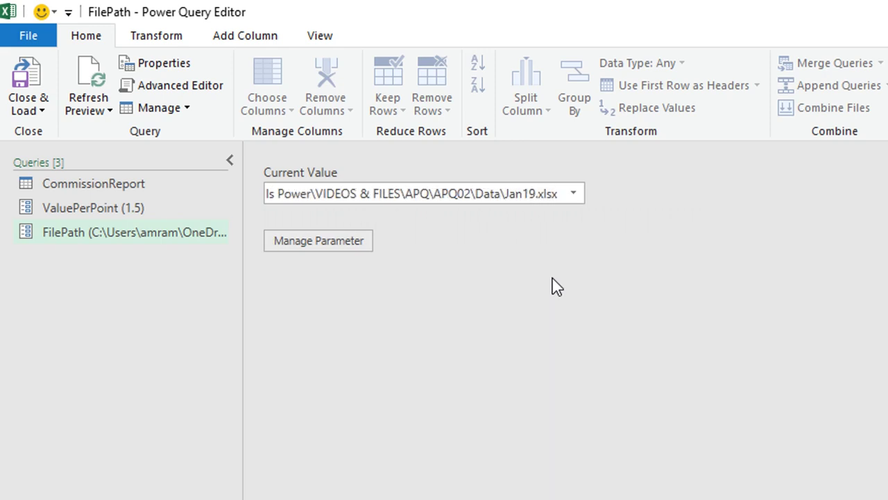
# - Switch FilePath's current value to Feb19.xlsx, then Mar19.xlsx, and return to CommissionReport
pyautogui.click(566, 198)
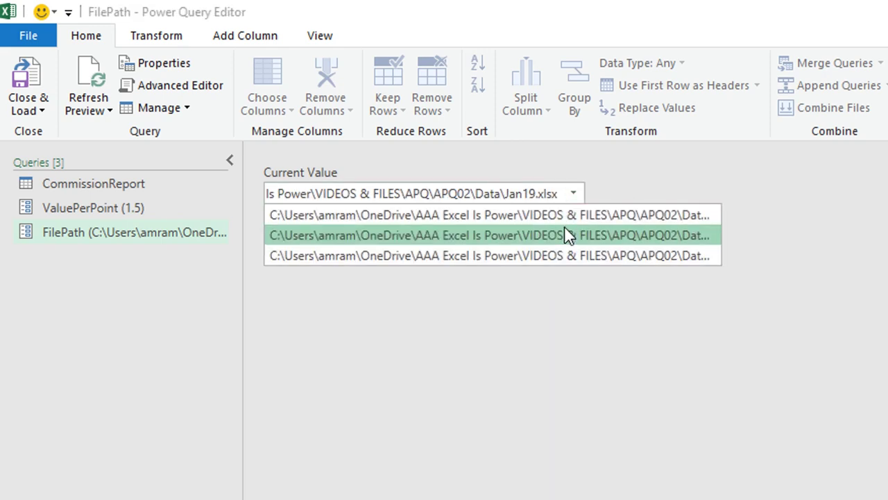
pyautogui.click(565, 229)
pyautogui.click(574, 195)
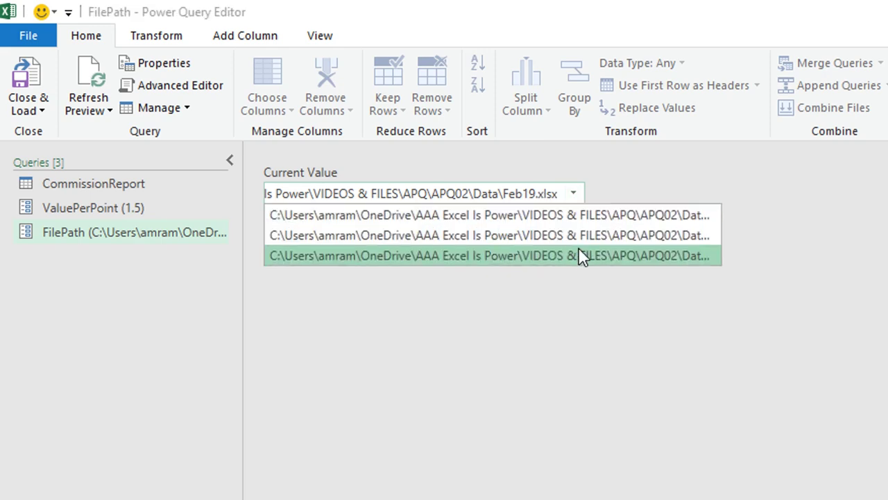
pyautogui.click(578, 254)
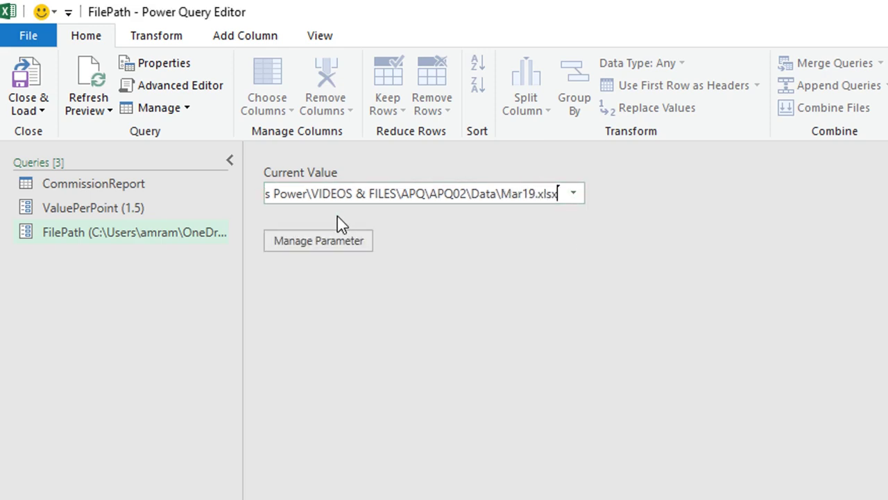
pyautogui.doubleClick(76, 241)
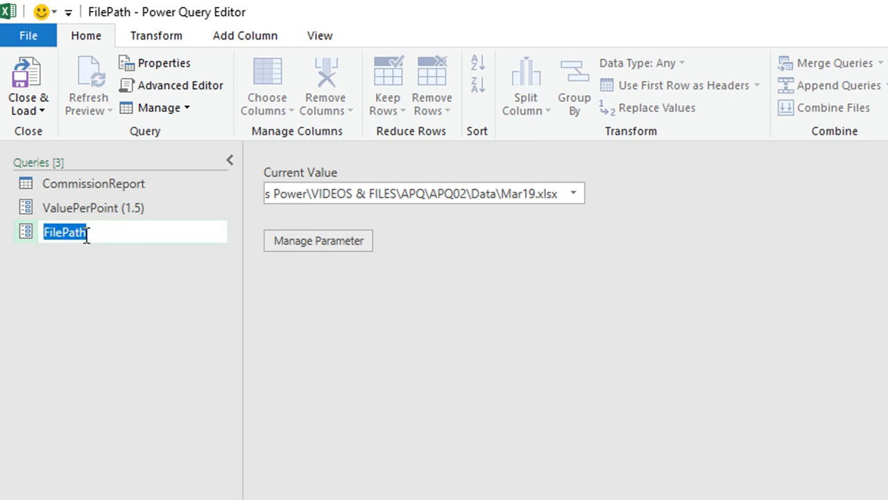
pyautogui.press('Return')
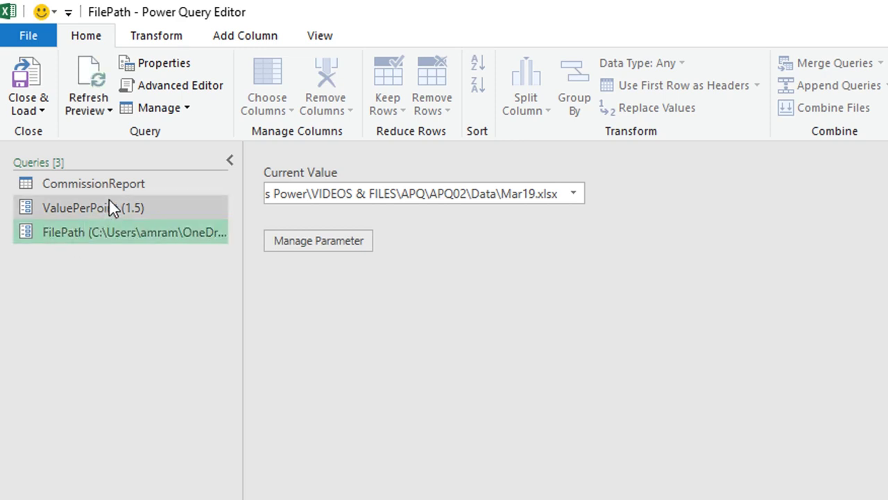
pyautogui.click(117, 184)
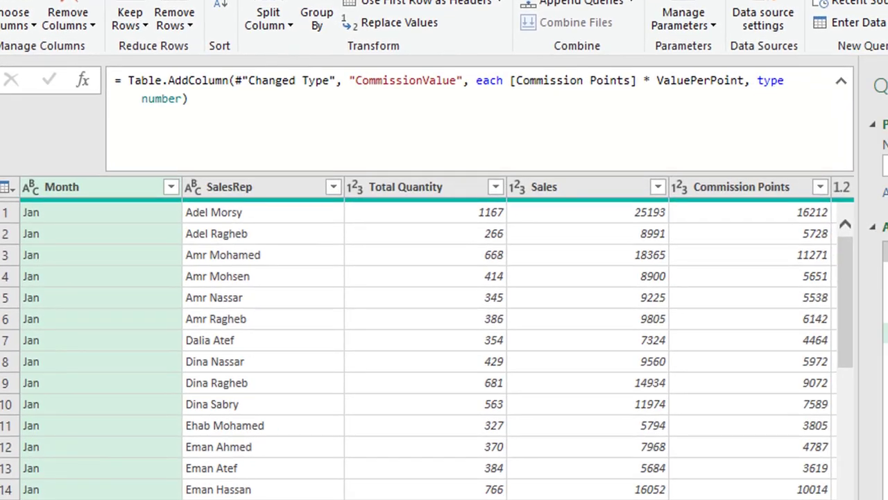
# - Replace the hard-coded path in the Source step's File.Contents with FilePath
pyautogui.click(885, 251)
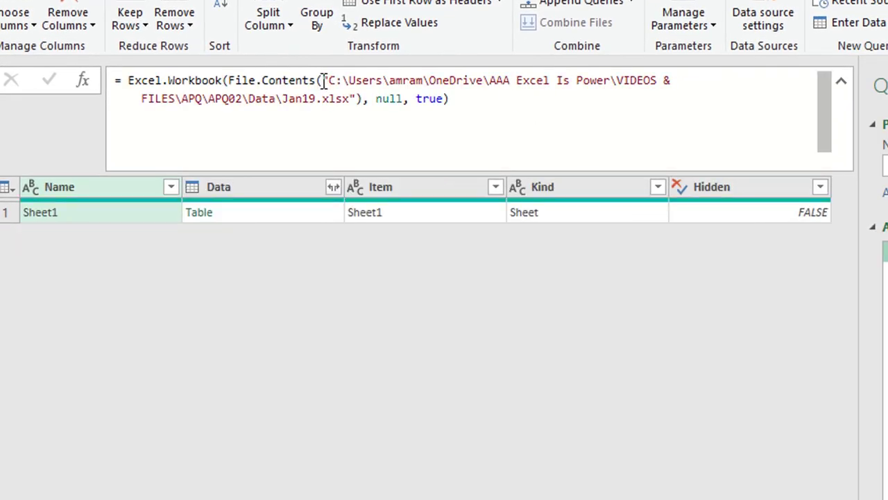
pyautogui.moveTo(322, 82); pyautogui.dragTo(356, 100)
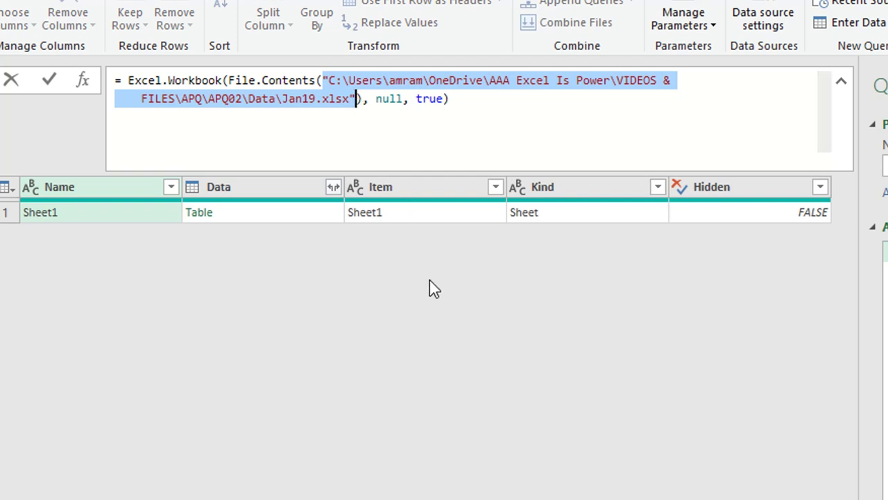
pyautogui.press('Delete')
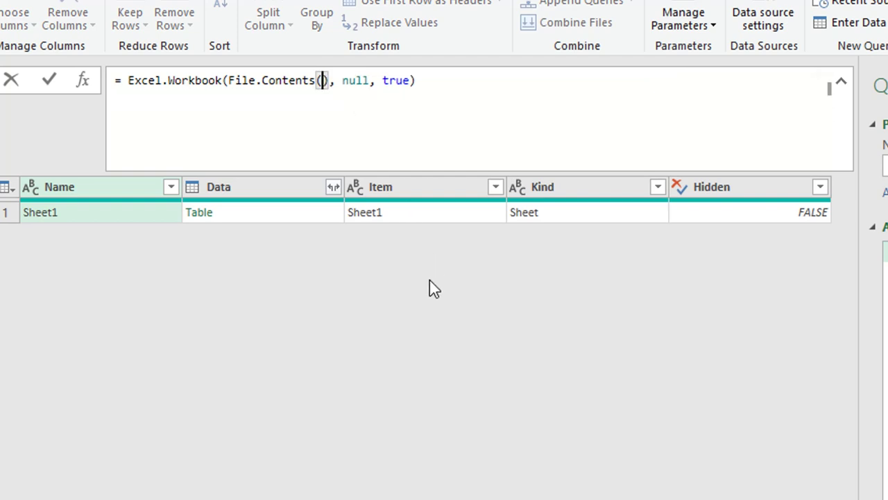
pyautogui.write('FilePath')
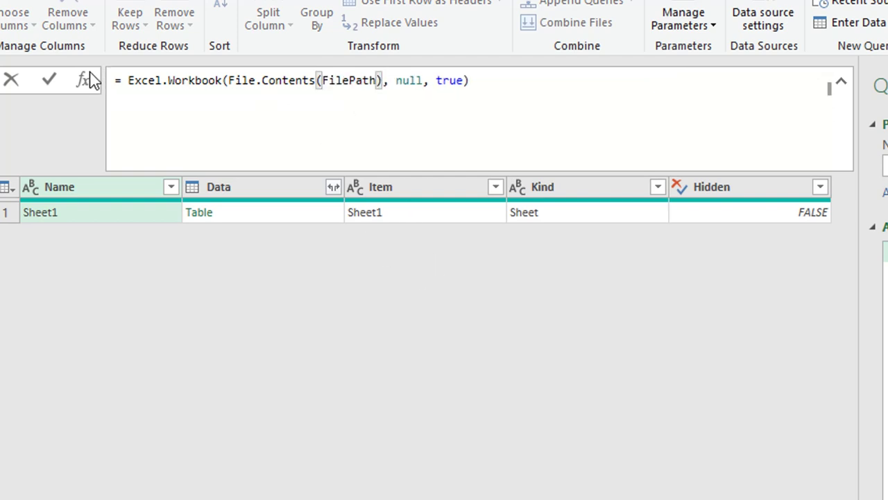
pyautogui.click(58, 78)
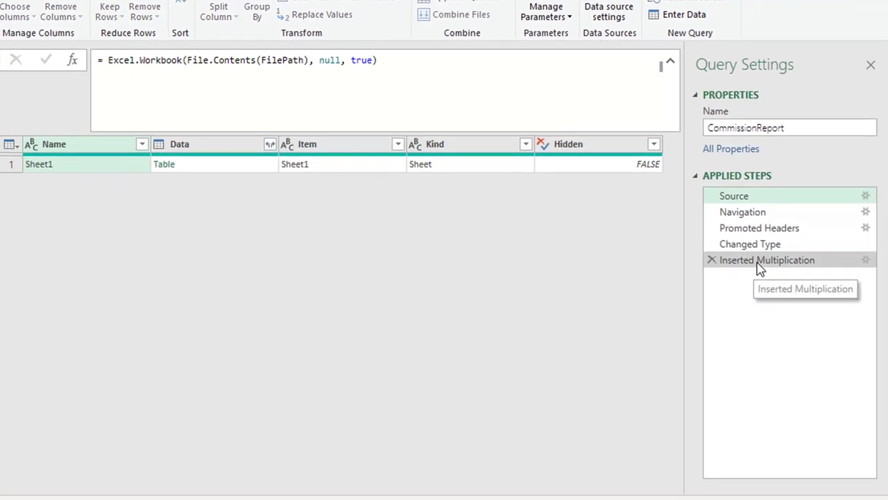
pyautogui.click(760, 267)
pyautogui.moveTo(416, 486); pyautogui.dragTo(644, 486)
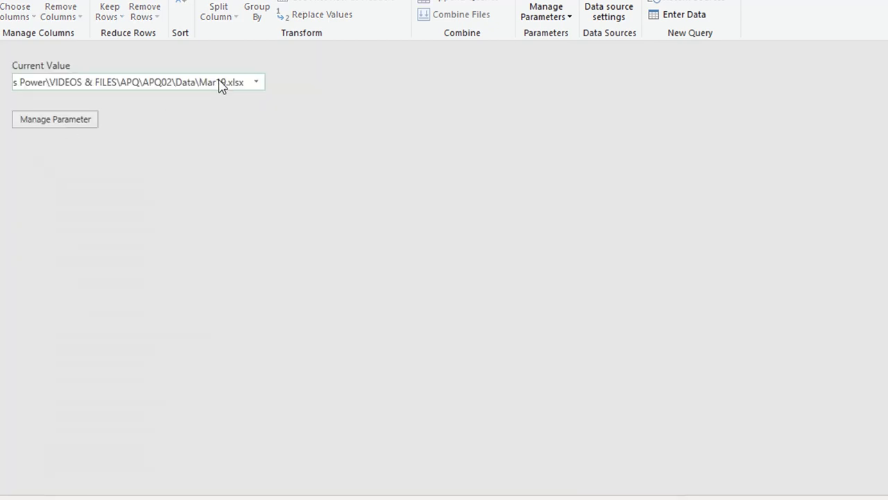
# - Try FilePath on Feb19.xlsx, then set it back to Jan19.xlsx and reopen CommissionReport
pyautogui.click(255, 82)
pyautogui.click(235, 116)
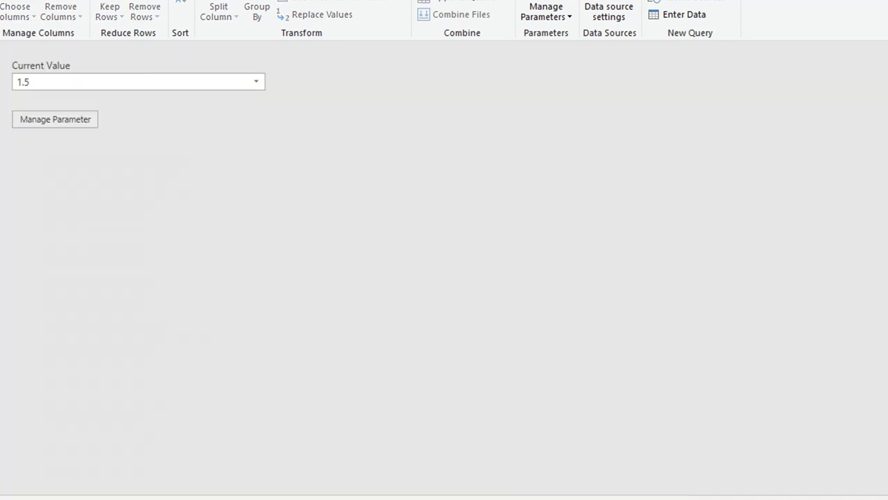
pyautogui.click(256, 83)
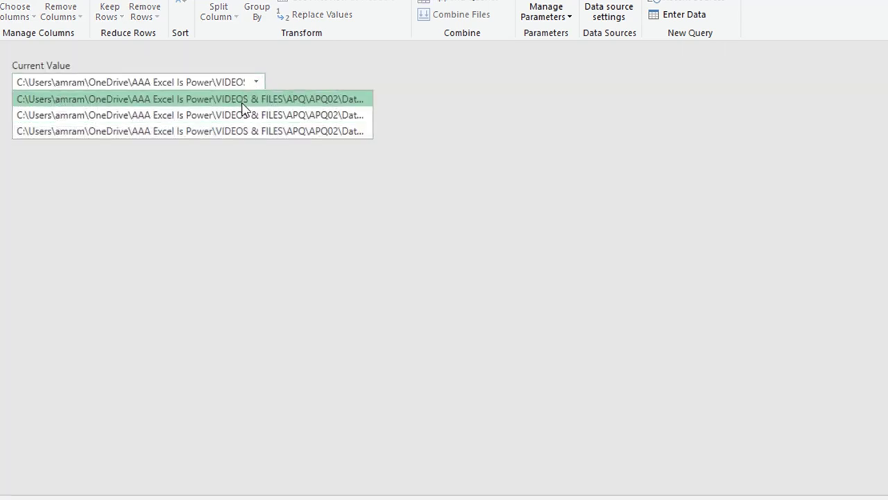
pyautogui.click(244, 103)
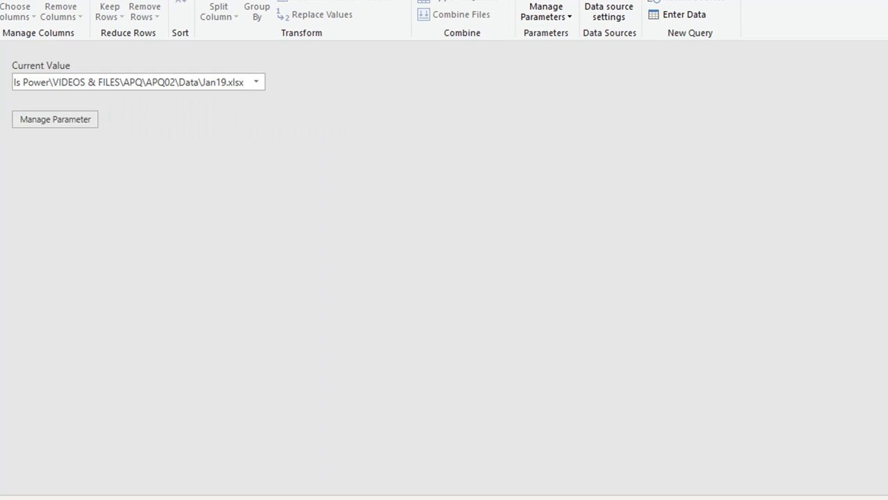
pyautogui.click(55, 117)
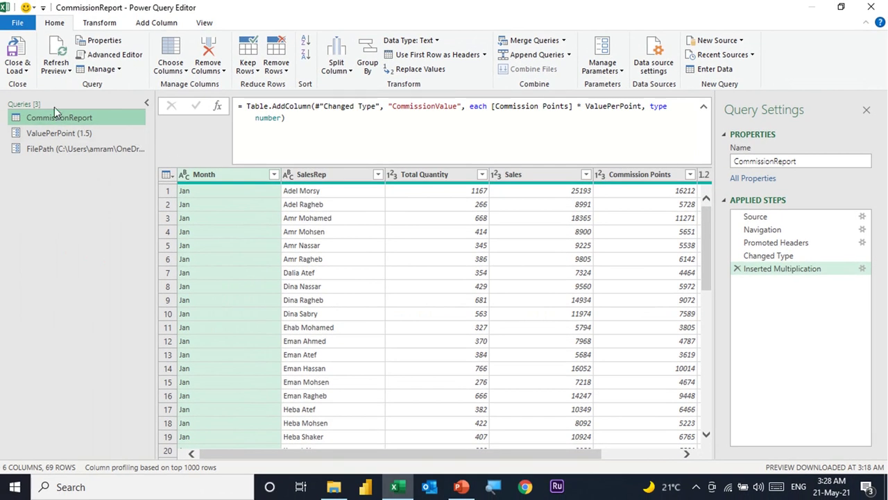
# - Close & Load CommissionReport to the worksheet and peek at the FilePath query's details
pyautogui.click(19, 71)
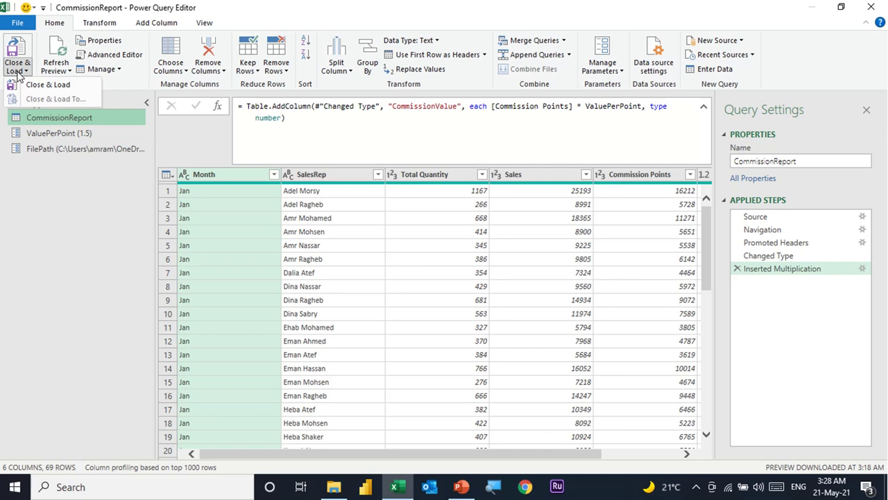
pyautogui.click(50, 85)
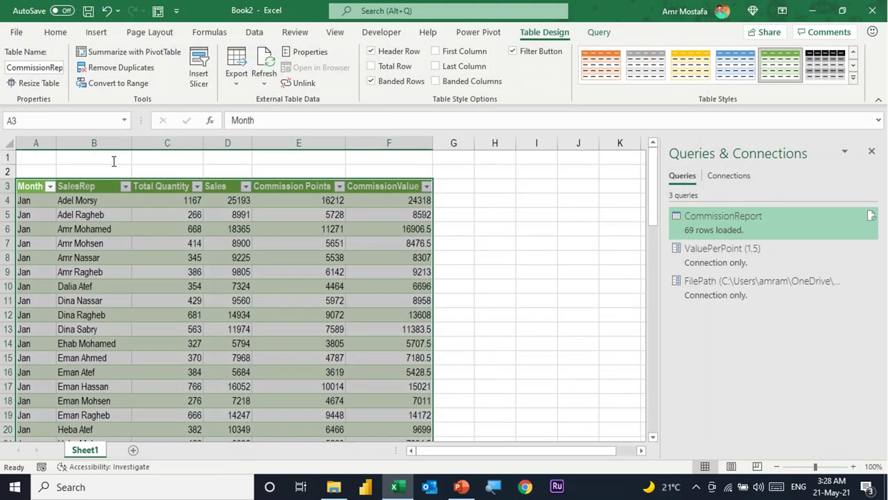
pyautogui.click(125, 201)
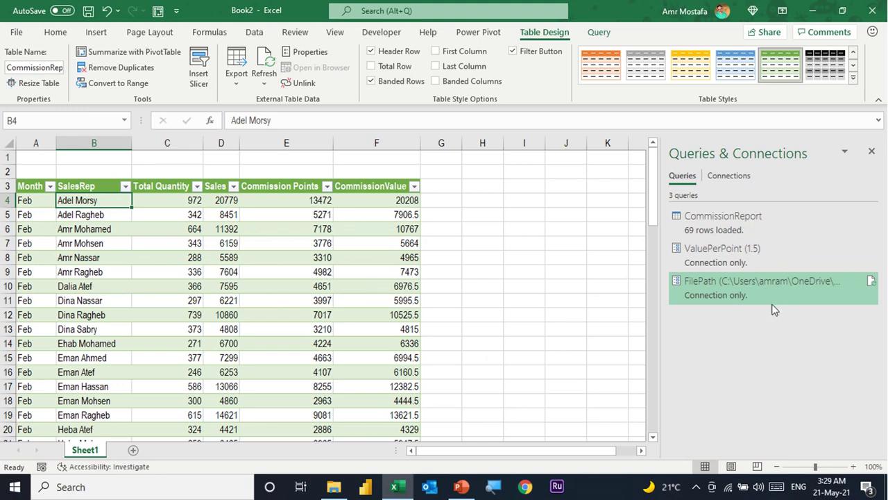
pyautogui.moveTo(773, 306)
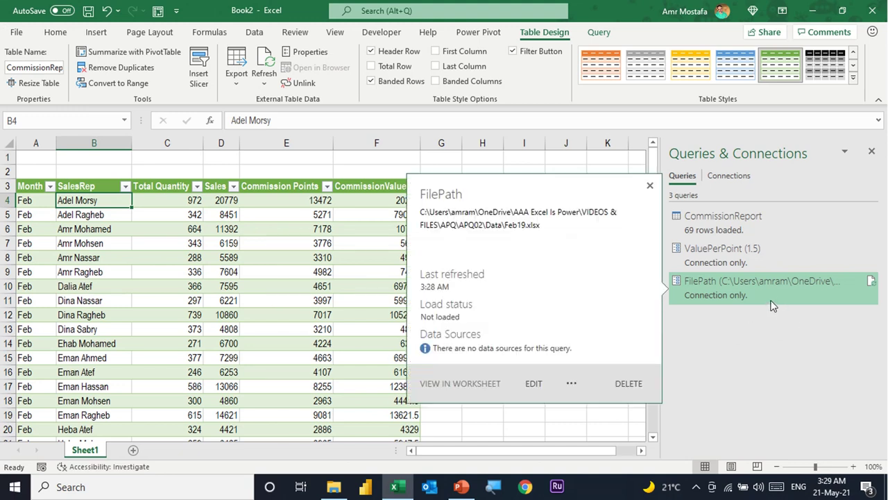
pyautogui.click(157, 257)
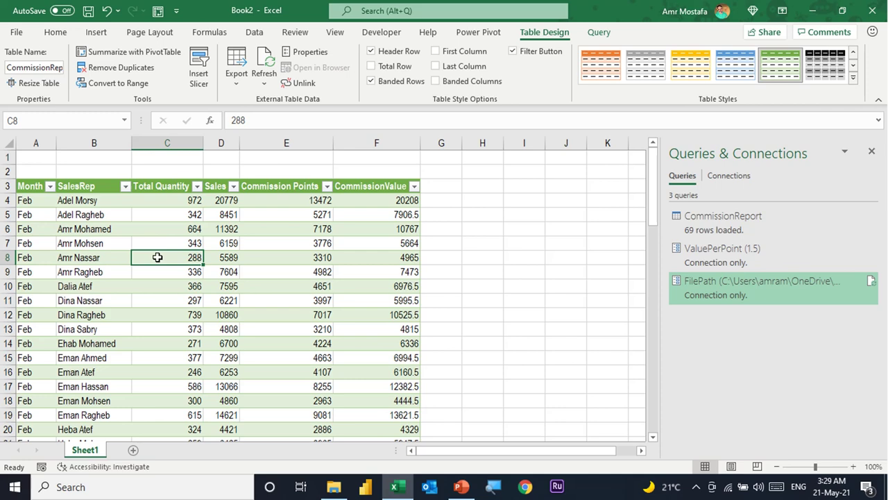
# - Rename the table sheet CommissionReportParameter and add a sheet named CommissionReportParameterTable
pyautogui.doubleClick(84, 450)
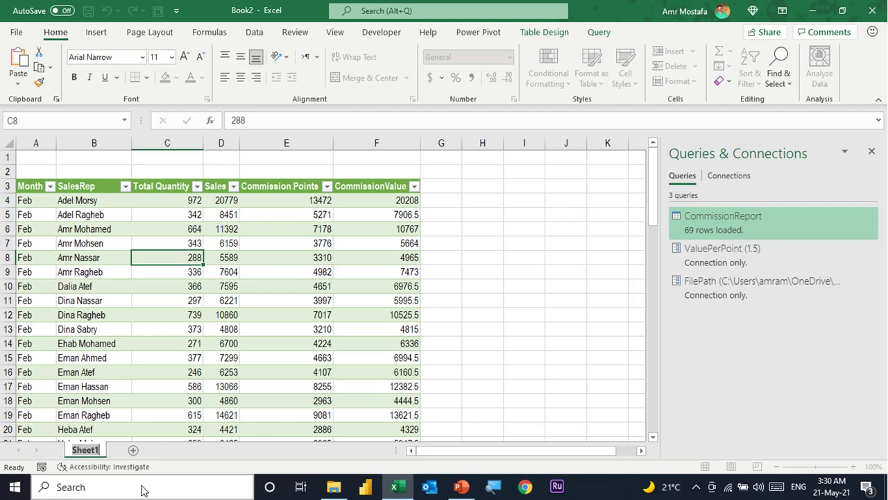
pyautogui.write('CommissionRe')
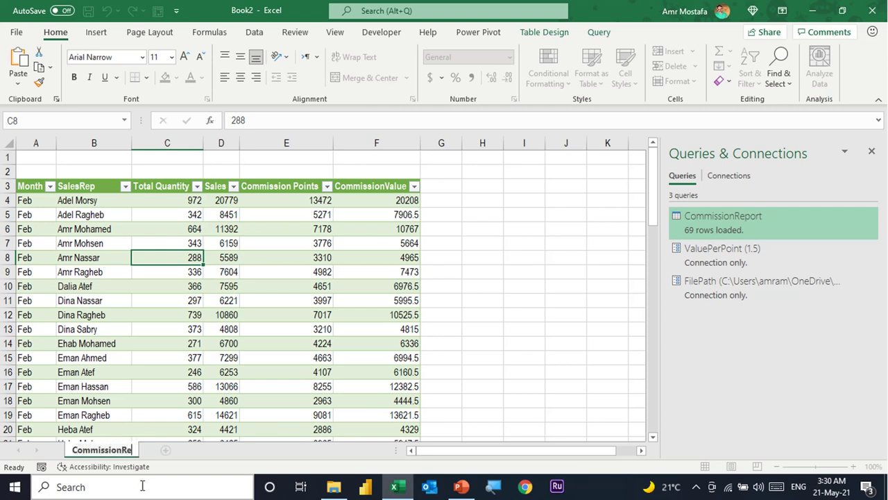
pyautogui.write('portParameter')
pyautogui.press('Return')
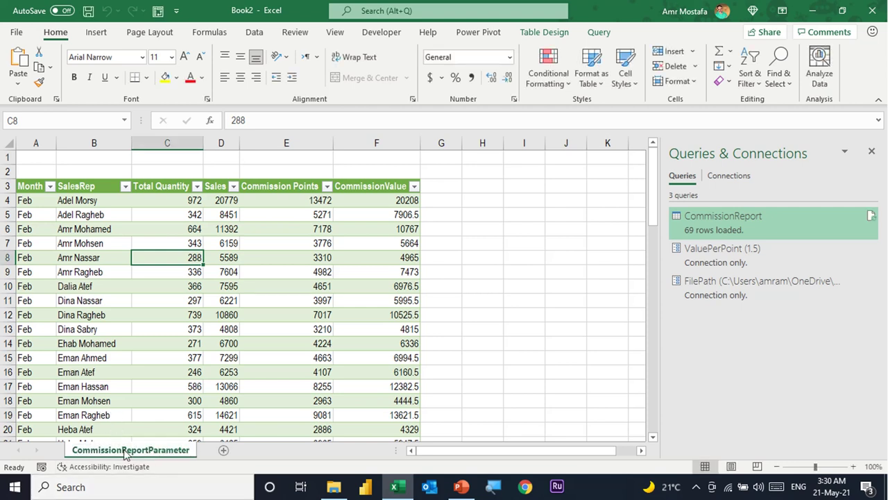
pyautogui.doubleClick(125, 450)
pyautogui.hotkey('ctrl', 'c')
pyautogui.press('Return')
pyautogui.click(224, 450)
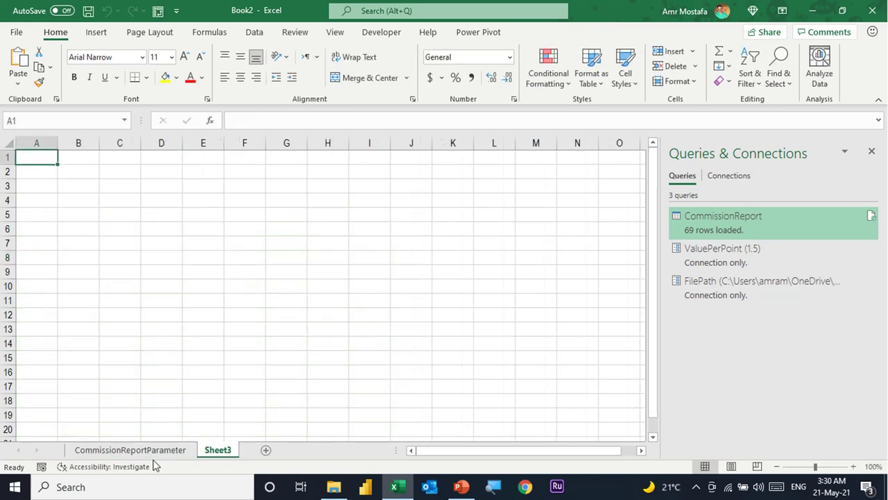
pyautogui.doubleClick(233, 450)
pyautogui.hotkey('ctrl', 'v')
pyautogui.write('T')
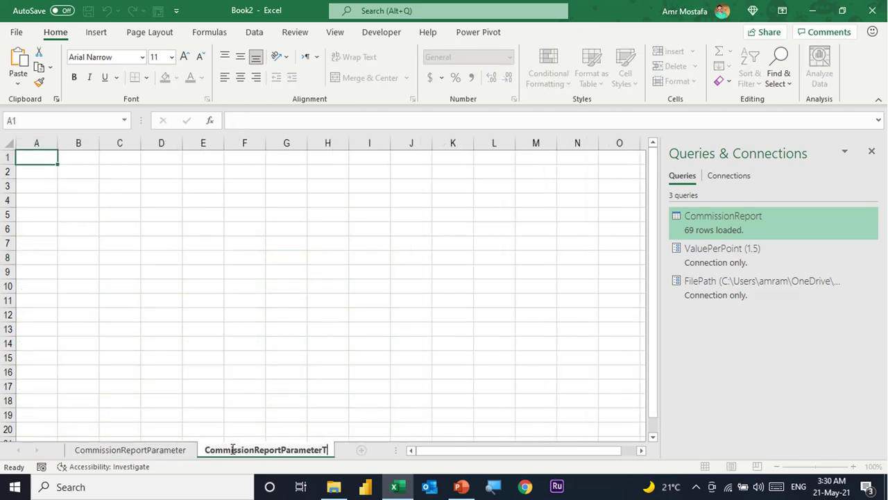
pyautogui.write('able')
pyautogui.press('Return')
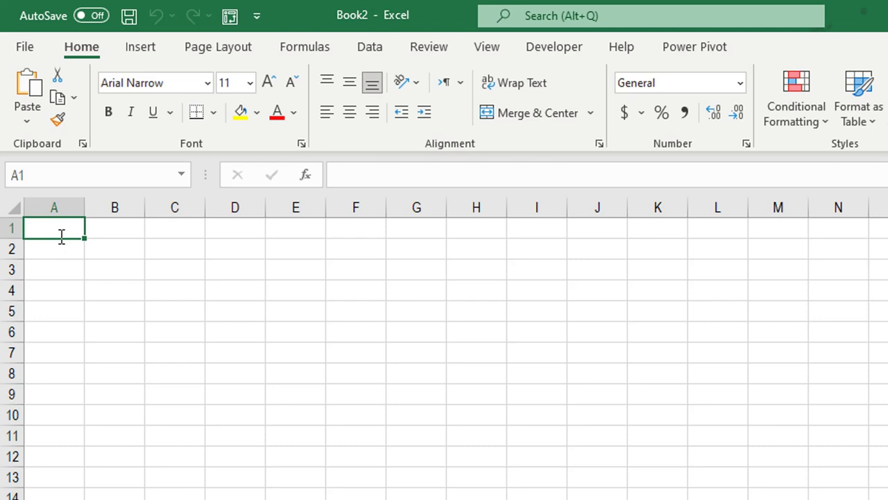
# - Enter the label FileAddress in A1 and widen column A to fit
pyautogui.write('Filt')
pyautogui.press('BackSpace')
pyautogui.write('e')
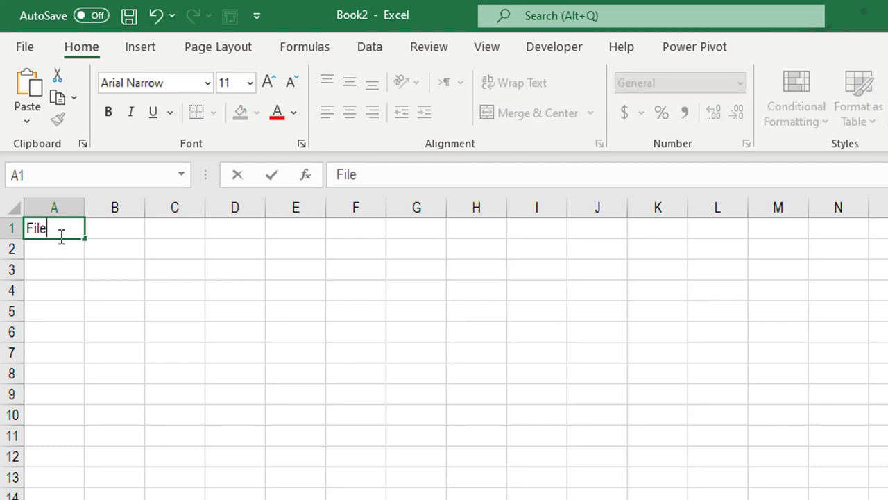
pyautogui.write('Address')
pyautogui.press('Return')
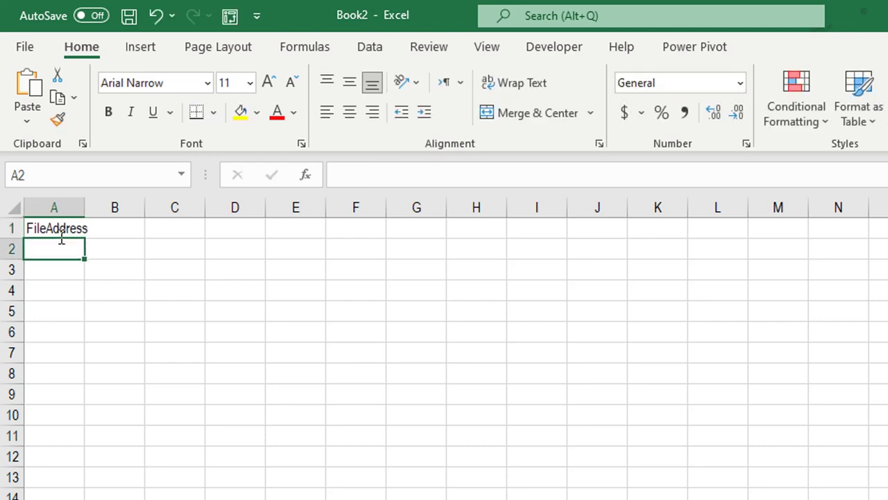
pyautogui.moveTo(85, 208); pyautogui.dragTo(103, 209)
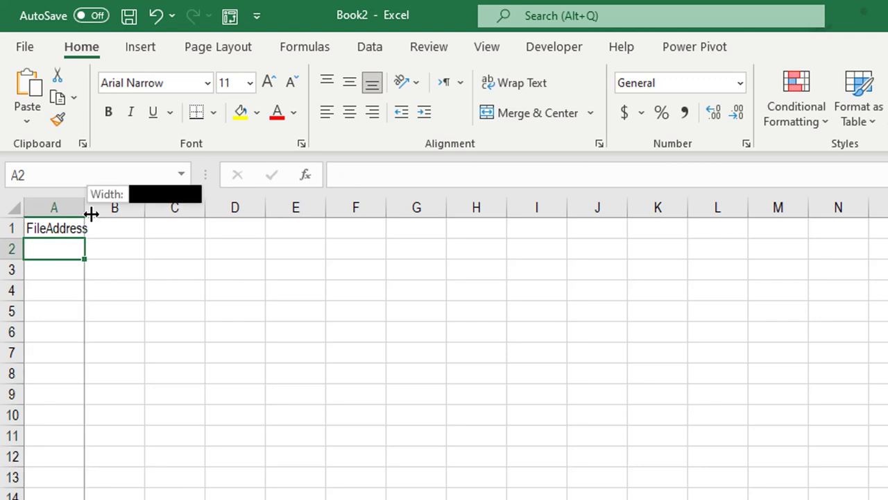
# - Paste the file path into B1 with Feb changed to Jan, format dark bold, and select A1:B1
pyautogui.click(135, 229)
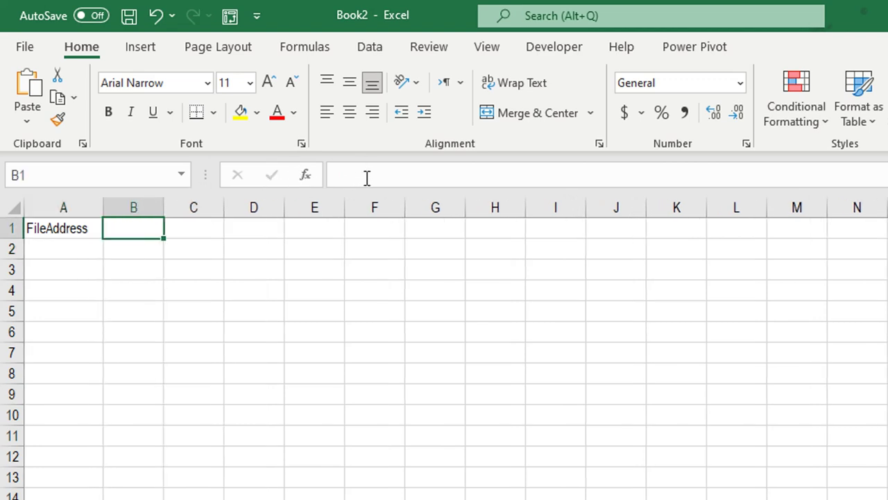
pyautogui.doubleClick(143, 236)
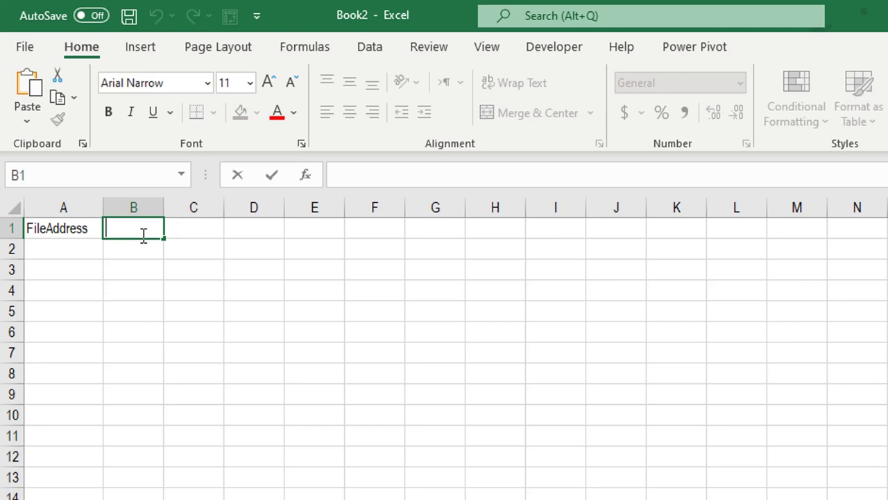
pyautogui.hotkey('ctrl', 'v')
pyautogui.click(553, 229)
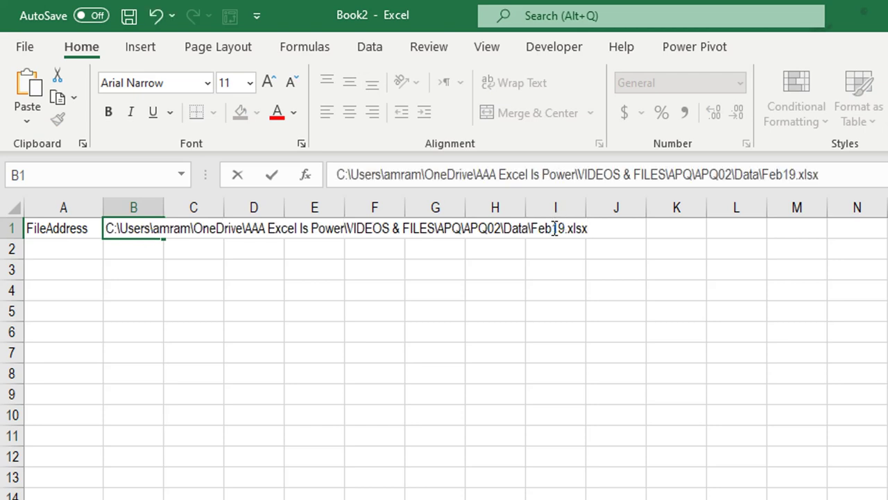
pyautogui.press('BackSpace')
pyautogui.press('BackSpace')
pyautogui.press('BackSpace')
pyautogui.write('J')
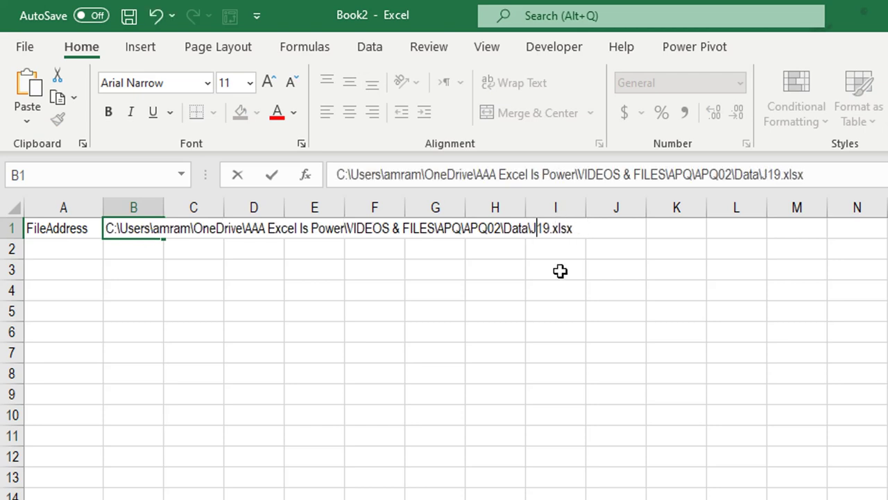
pyautogui.write('an')
pyautogui.press('Return')
pyautogui.hotkey('ctrl', 'shift', 'f')
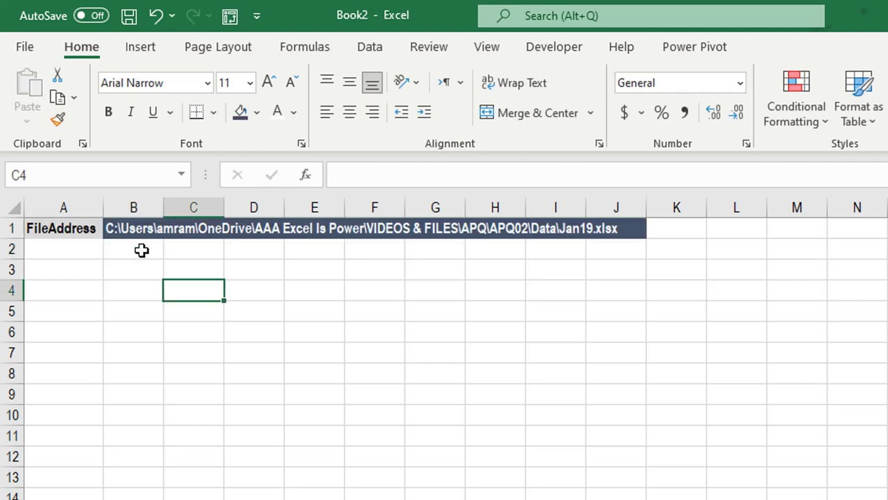
pyautogui.click(88, 229)
pyautogui.moveTo(88, 229); pyautogui.dragTo(148, 235)
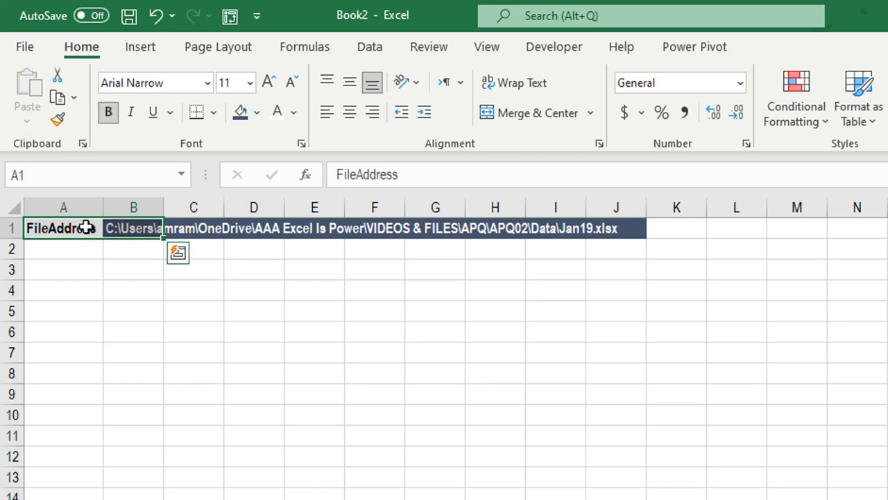
# - Use Create from Selection with Left column to name B1 FileAddress, and verify the name
pyautogui.click(305, 47)
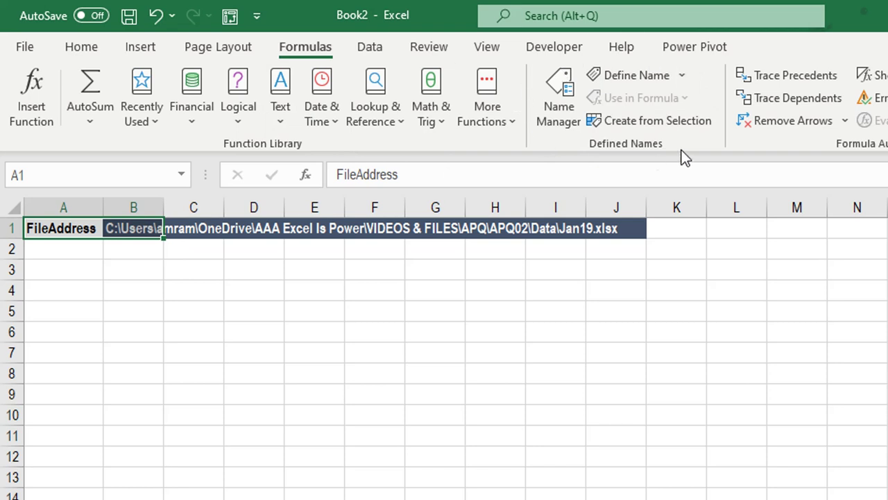
pyautogui.click(632, 122)
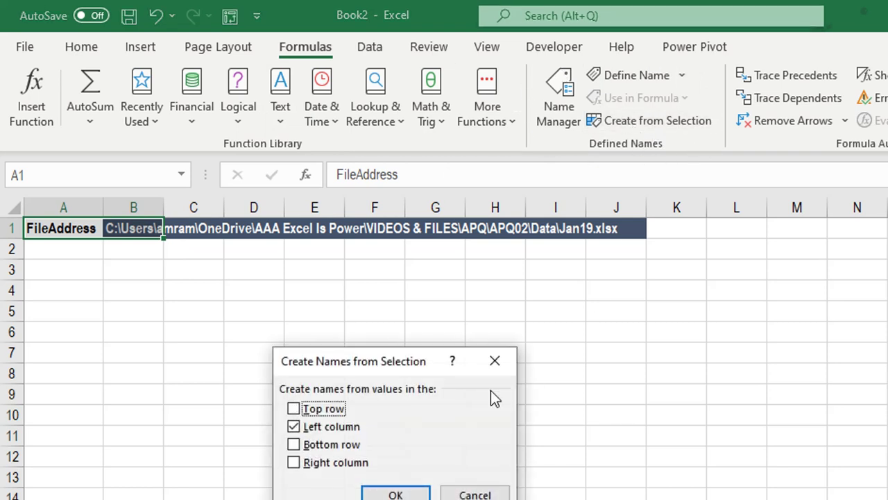
pyautogui.click(395, 494)
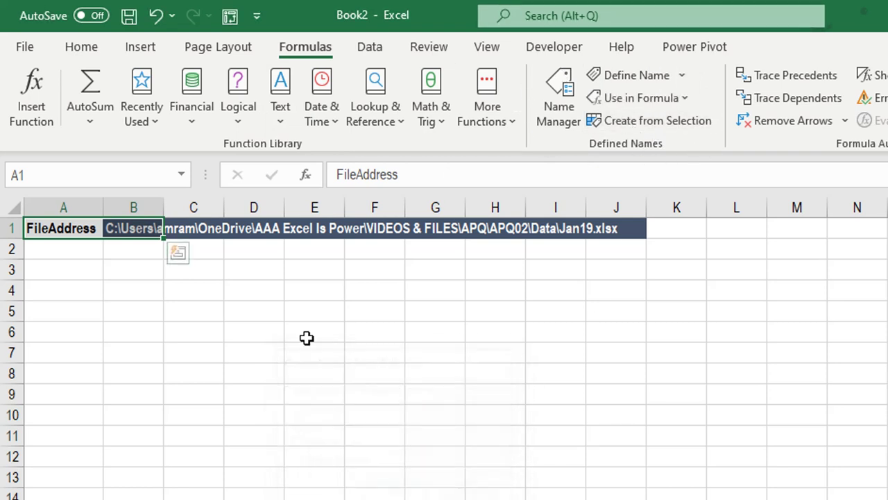
pyautogui.click(111, 231)
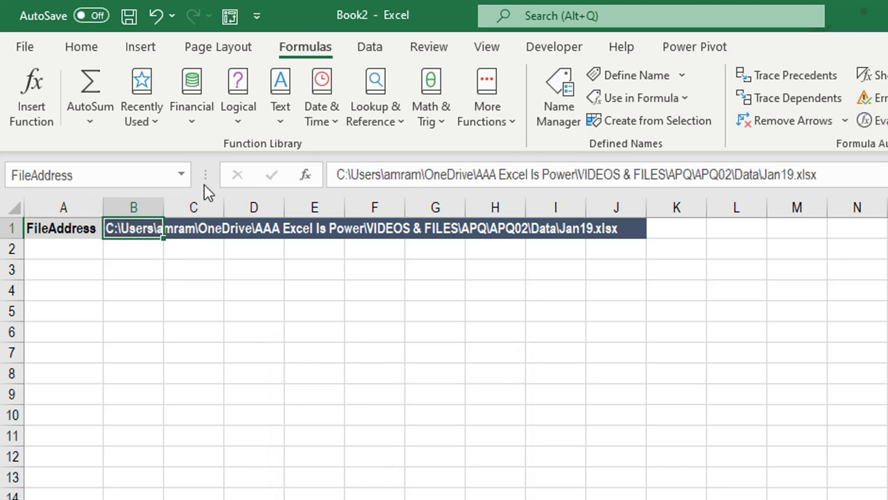
pyautogui.click(139, 269)
pyautogui.click(135, 231)
pyautogui.click(374, 48)
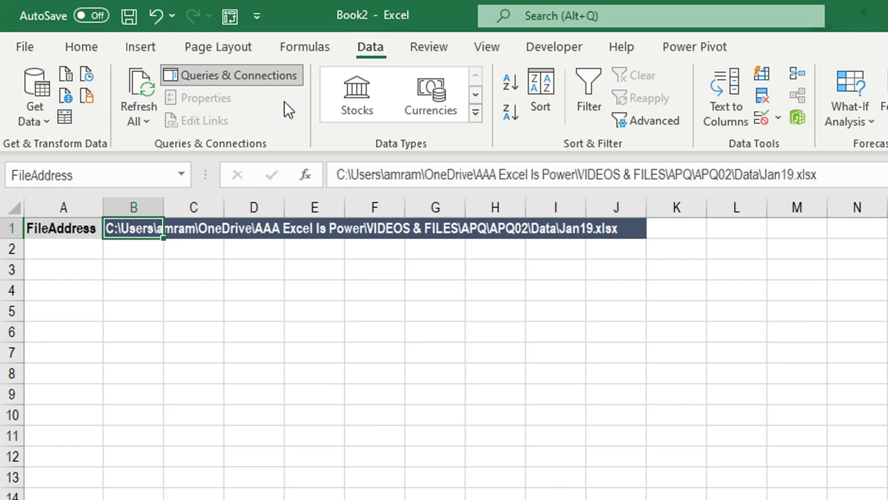
# - Create a FileAddress query from the named cell and delete every step from Promoted Headers onward
pyautogui.click(65, 119)
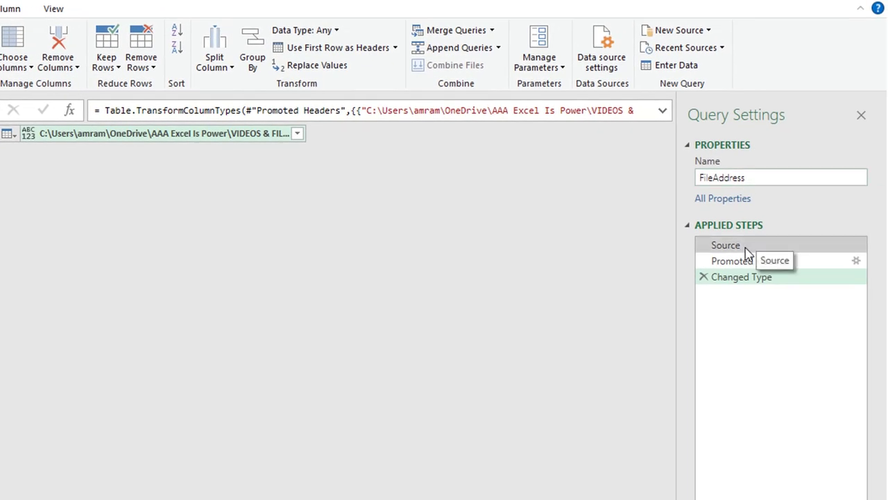
pyautogui.click(794, 256)
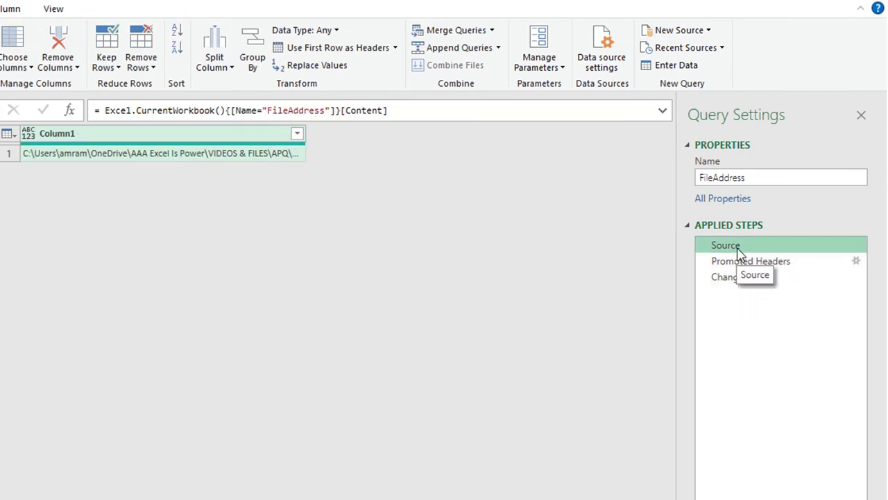
pyautogui.click(741, 267)
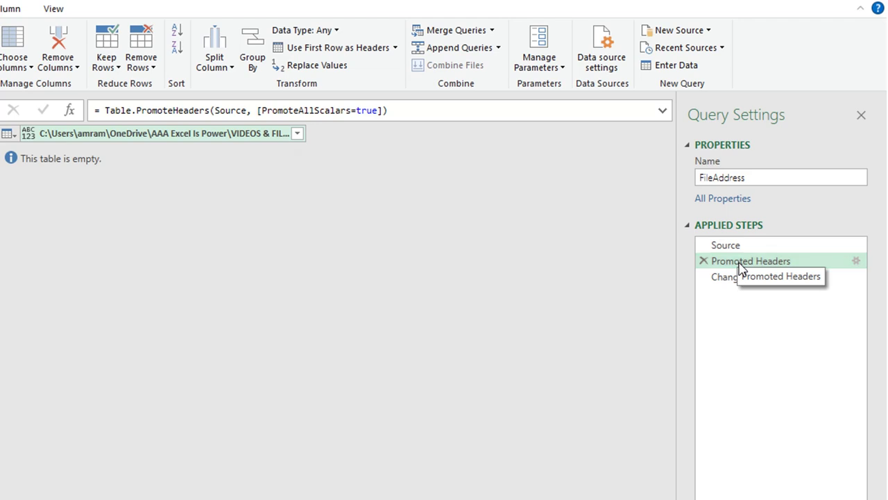
pyautogui.rightClick(741, 266)
pyautogui.click(782, 329)
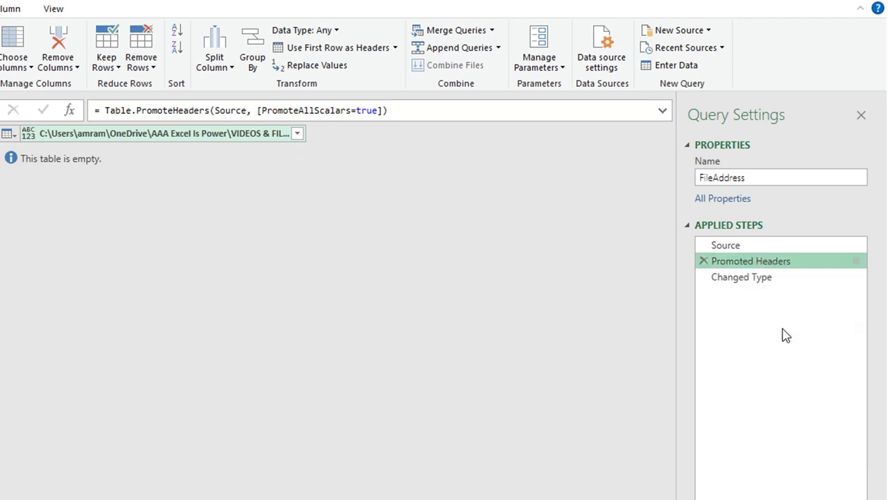
pyautogui.click(439, 311)
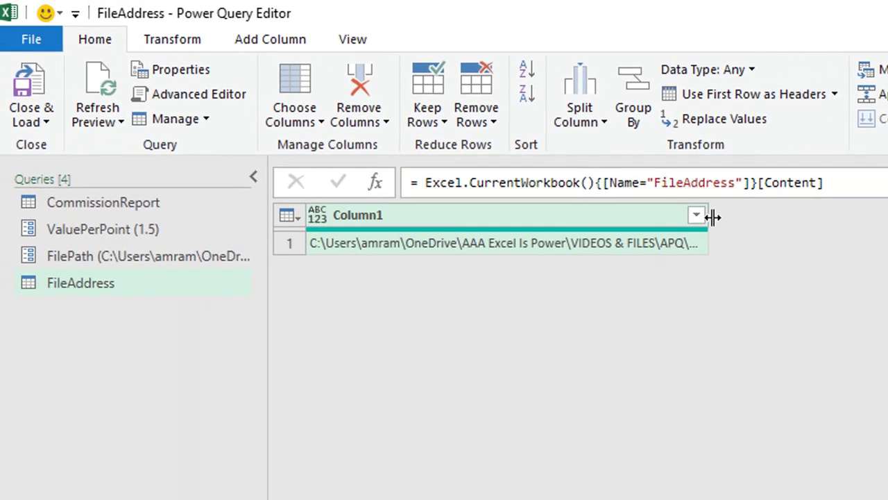
# - Widen Column1 and drill down on the path cell to get the Jan19.xlsx path as text
pyautogui.moveTo(708, 216); pyautogui.dragTo(887, 215)
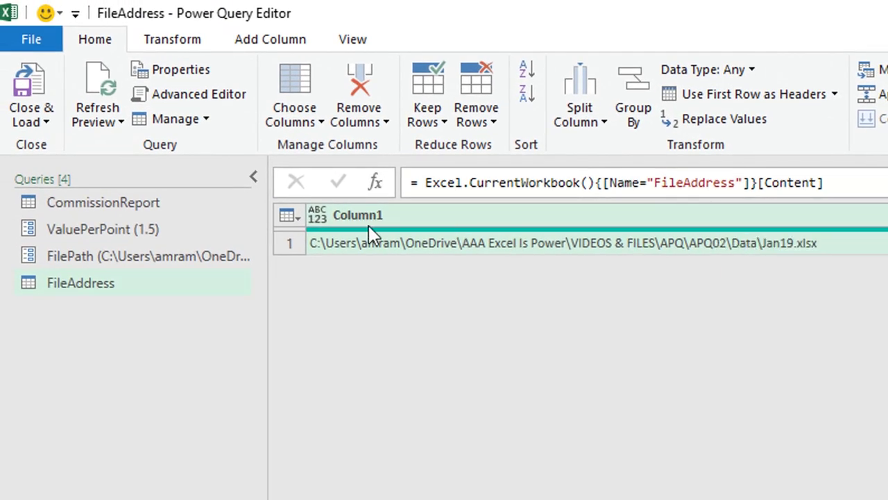
pyautogui.rightClick(409, 245)
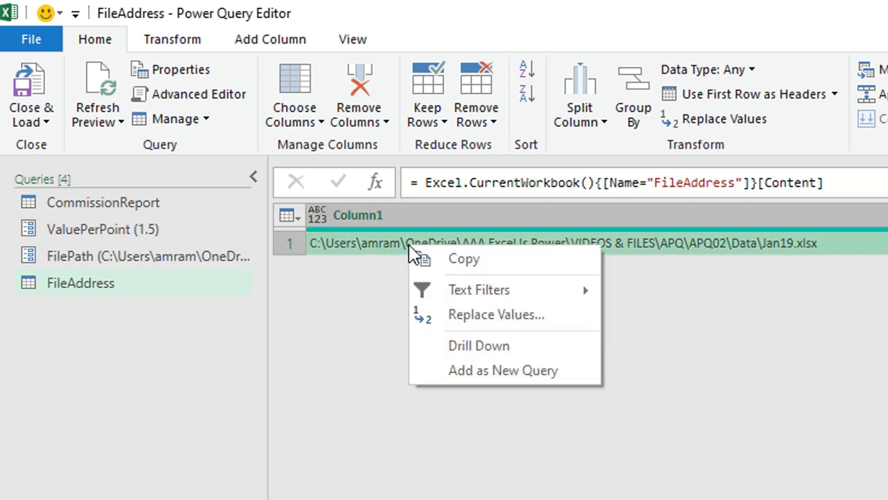
pyautogui.click(507, 349)
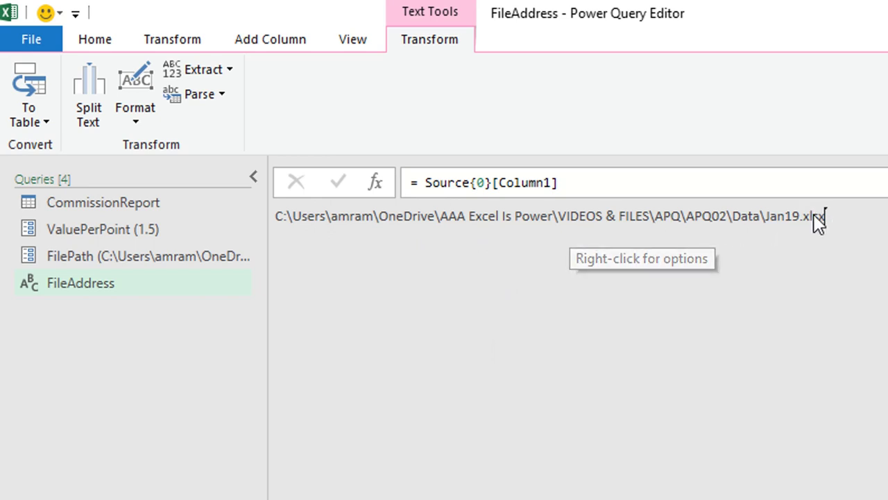
# - Check the full file path, then review the Source and Navigation steps
pyautogui.moveTo(824, 215); pyautogui.dragTo(292, 216)
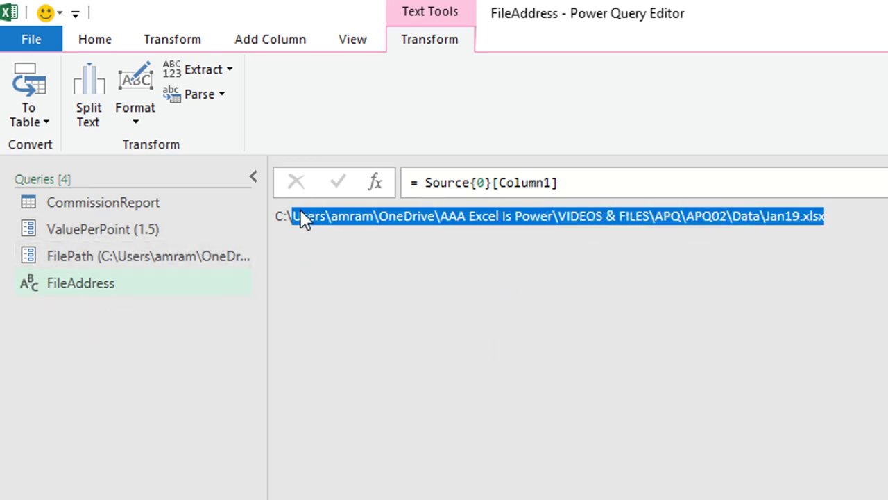
pyautogui.click(282, 220)
pyautogui.moveTo(280, 216); pyautogui.dragTo(823, 203)
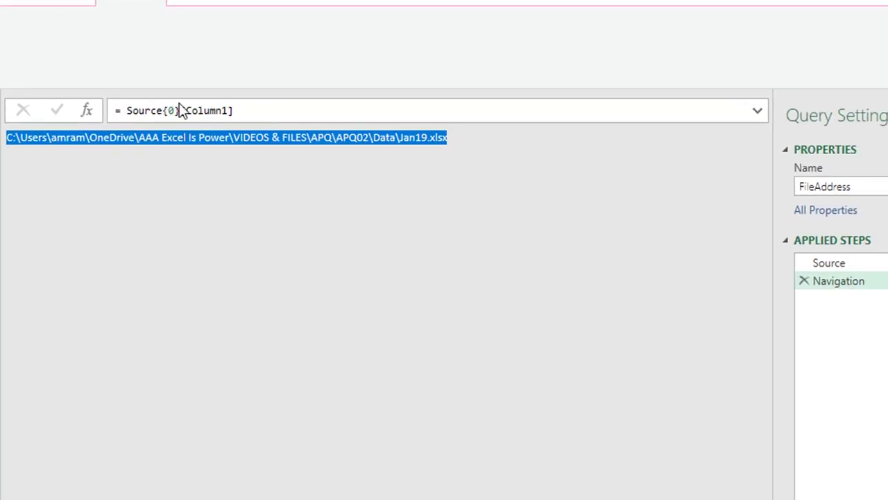
pyautogui.click(821, 264)
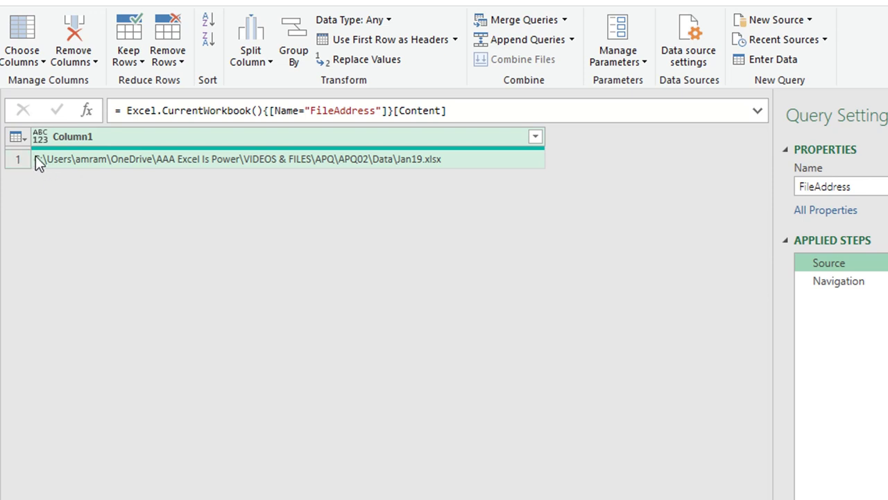
pyautogui.click(867, 286)
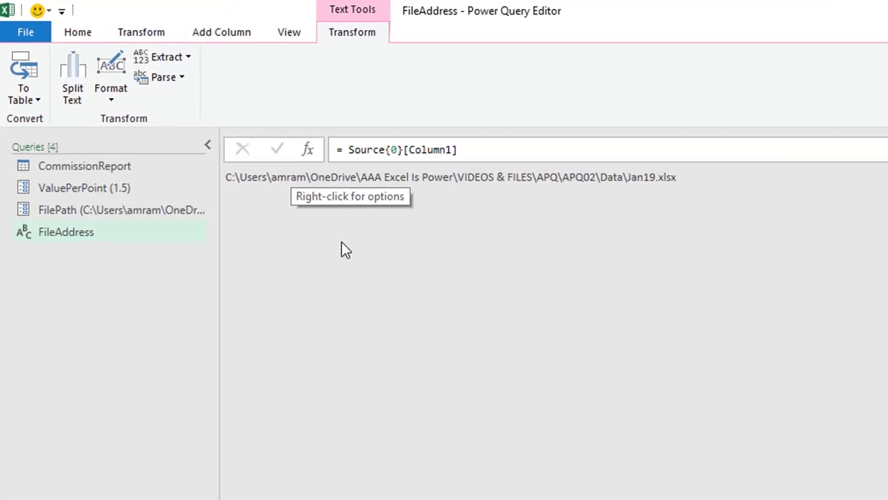
pyautogui.click(348, 149)
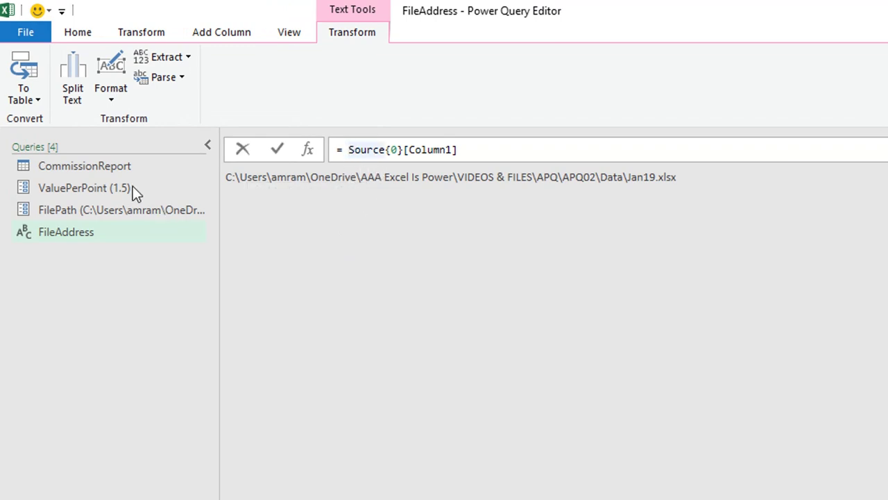
pyautogui.click(118, 168)
pyautogui.click(116, 166)
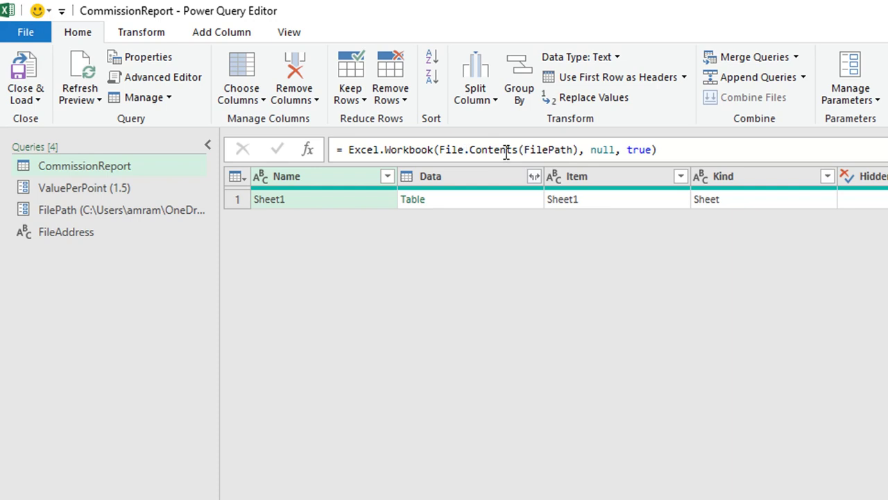
pyautogui.moveTo(439, 149); pyautogui.dragTo(520, 151)
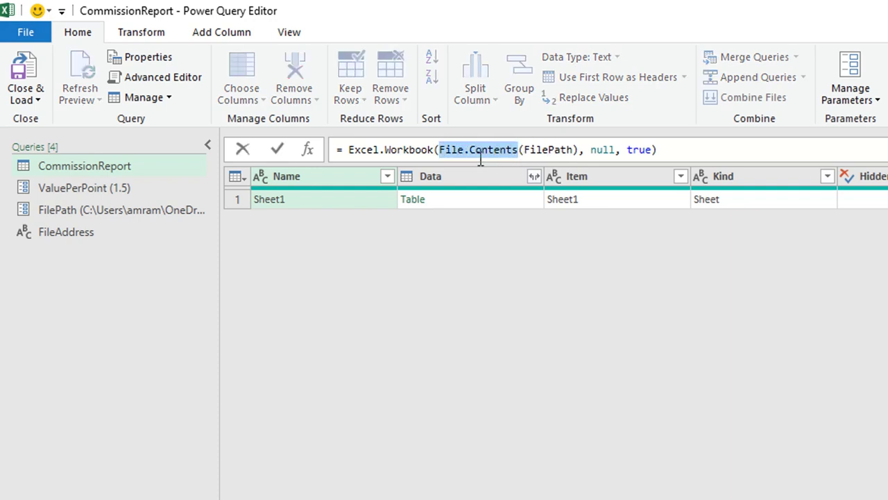
pyautogui.press('Escape')
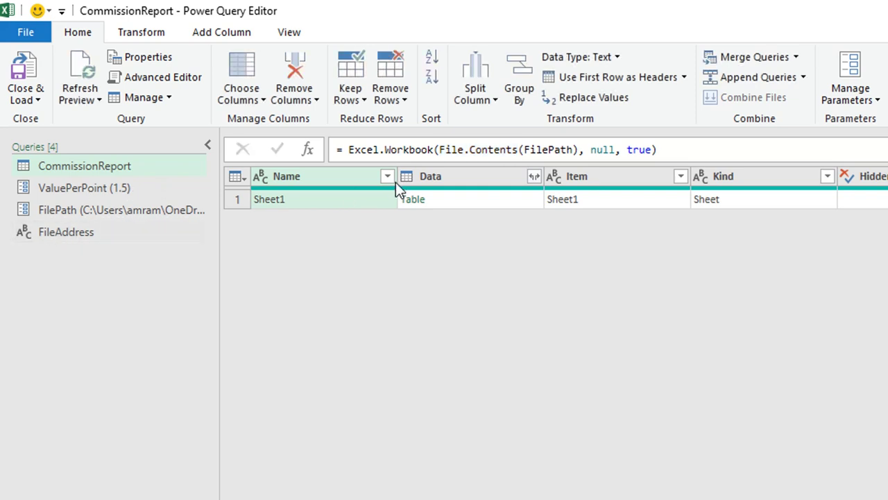
pyautogui.click(73, 236)
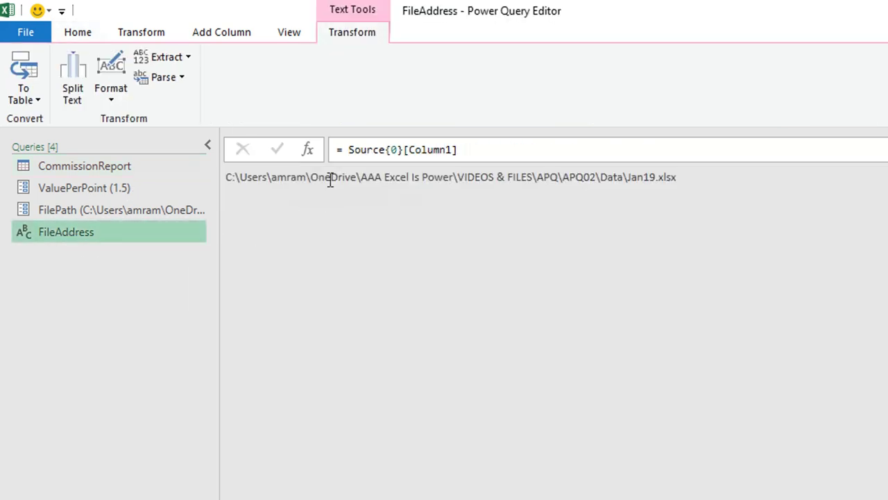
pyautogui.click(343, 151)
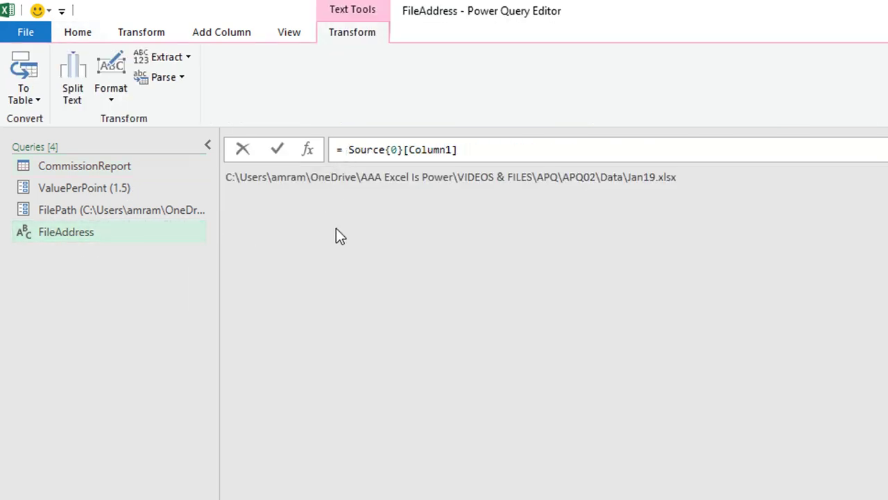
# - Wrap Source{0}[Column1] in File.Contents() so the query returns the Jan19.xlsx binary
pyautogui.write('F')
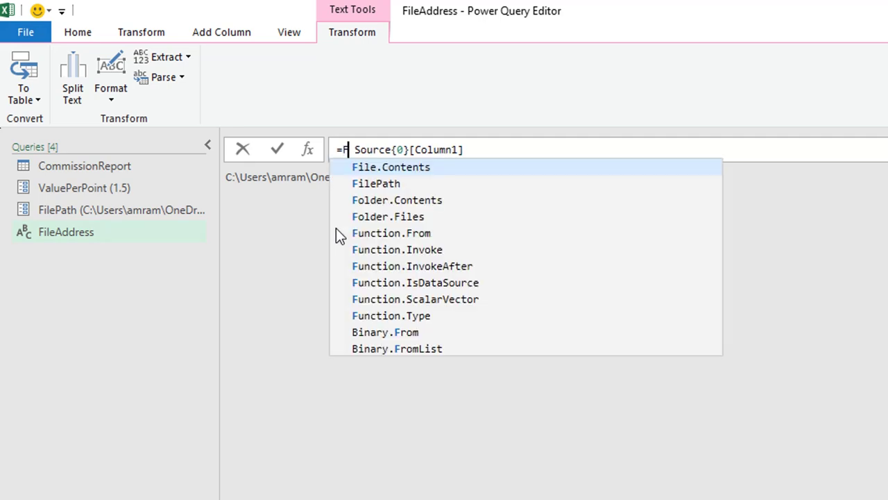
pyautogui.write('ile.Co')
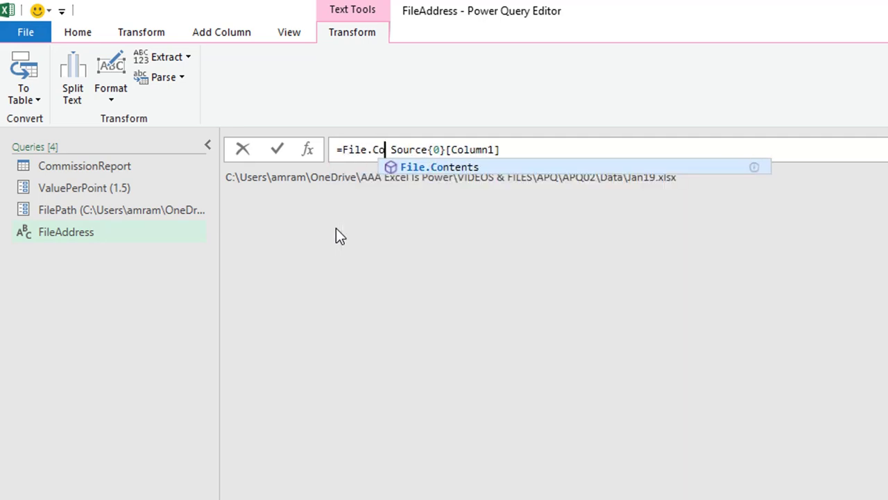
pyautogui.write('n')
pyautogui.press('Tab')
pyautogui.write('(')
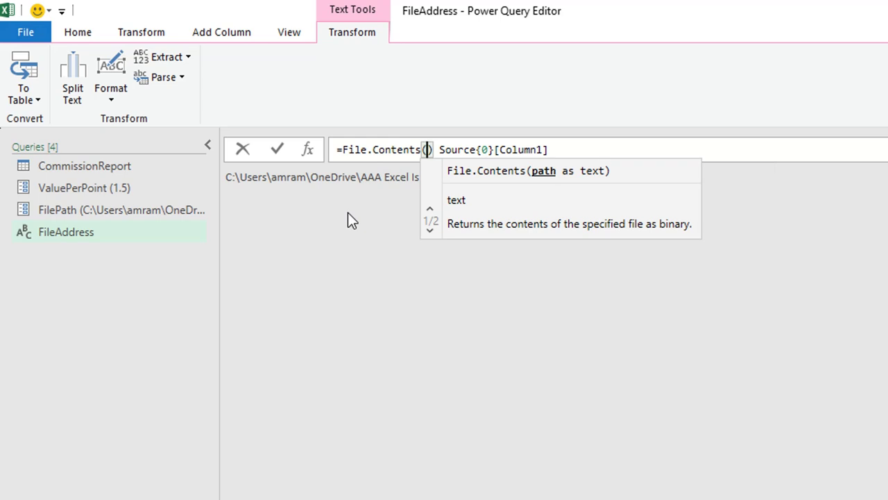
pyautogui.press('Delete')
pyautogui.click(562, 142)
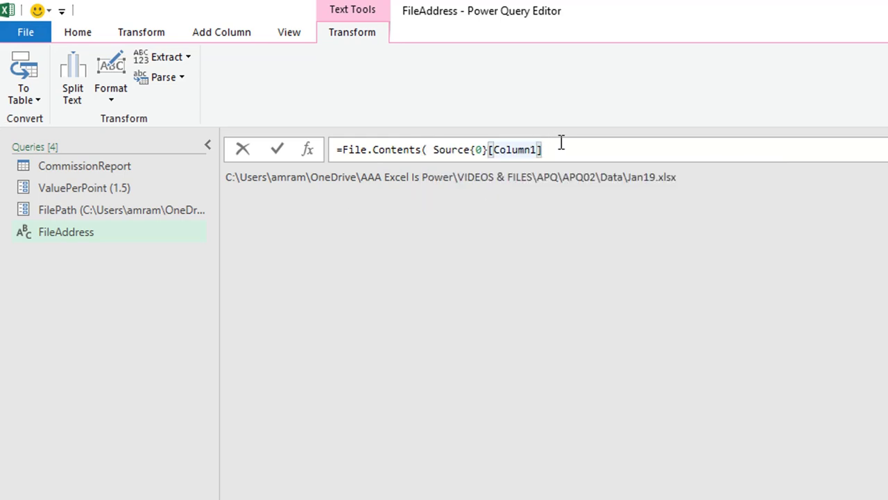
pyautogui.write(')')
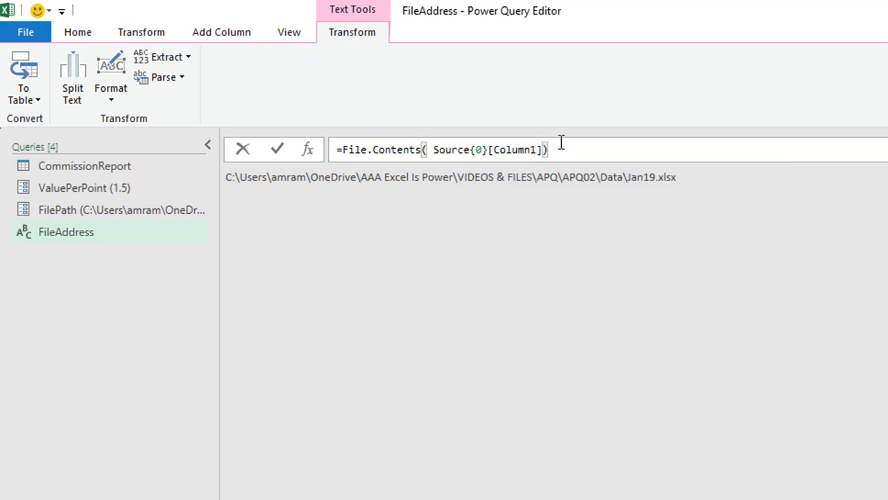
pyautogui.click(277, 149)
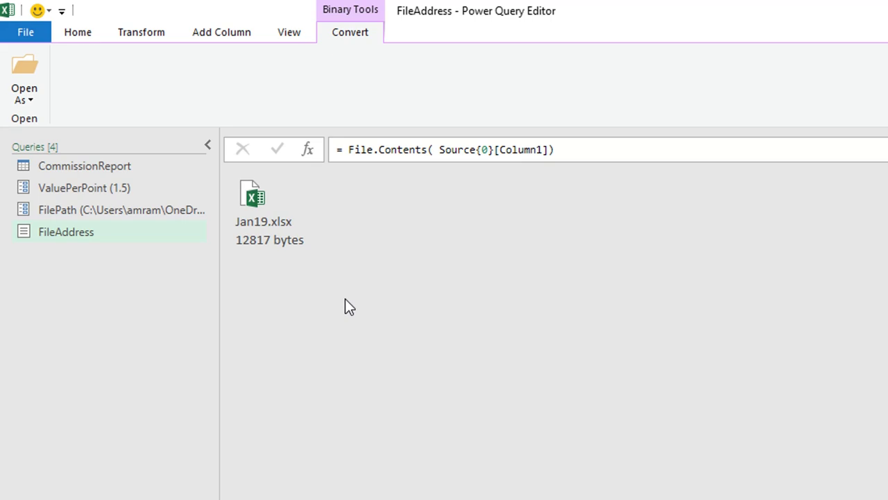
# - Wrap the formula in Excel.Workbook() and preview Sheet1's data table
pyautogui.click(347, 151)
pyautogui.write('E')
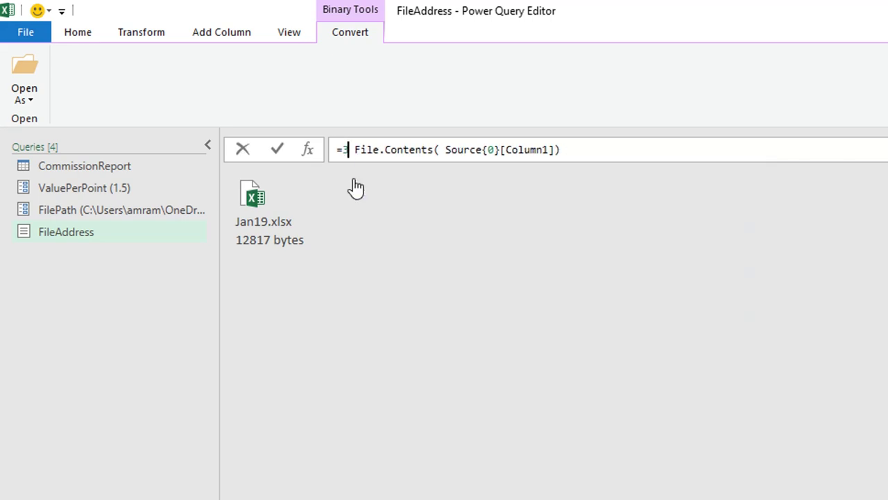
pyautogui.press('BackSpace')
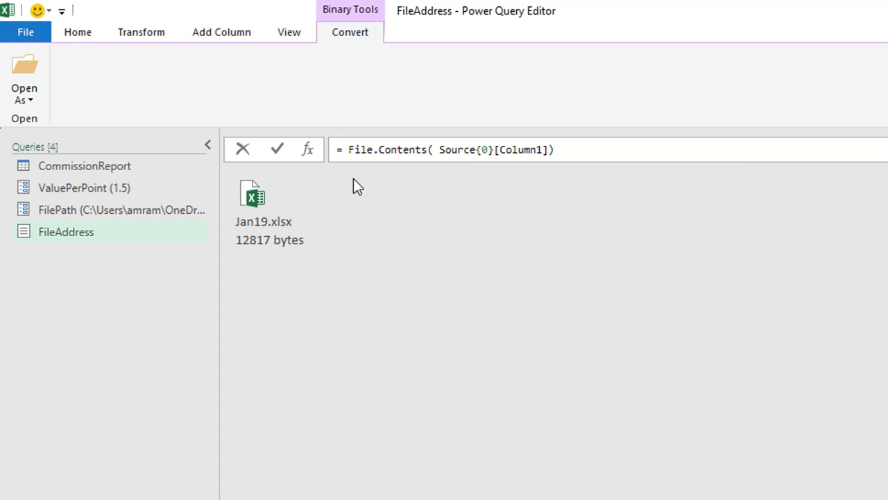
pyautogui.write('eX')
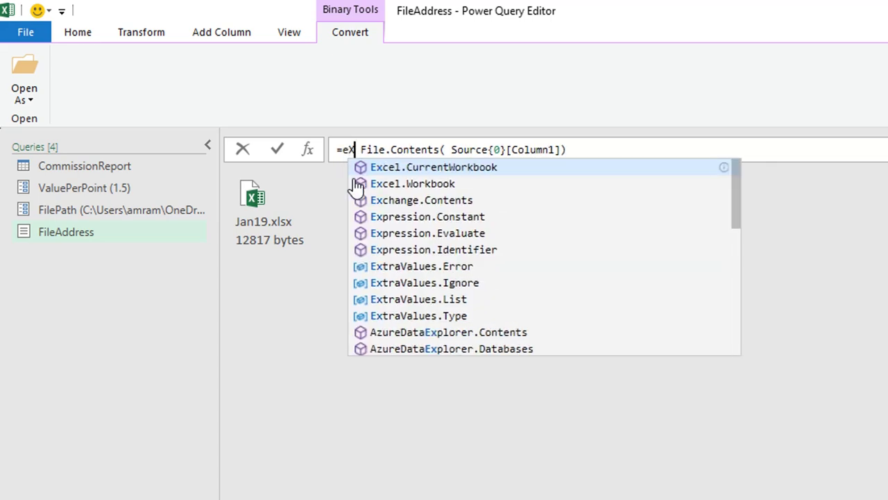
pyautogui.write('E')
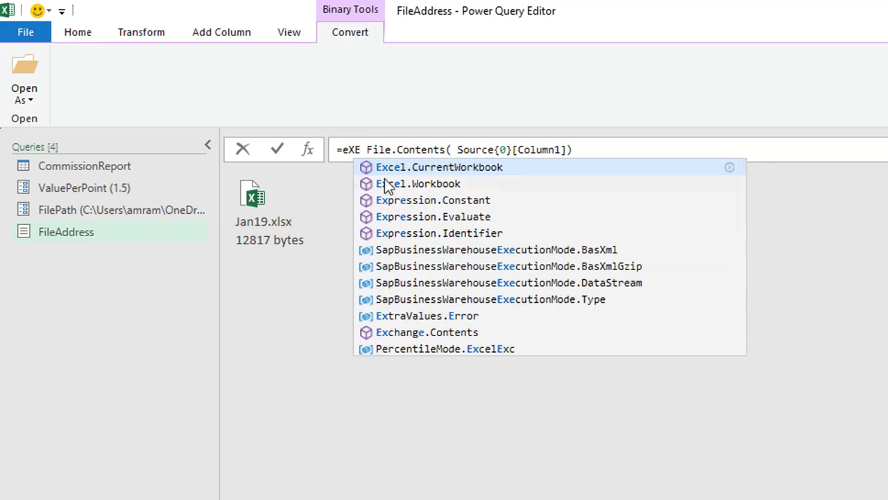
pyautogui.click(401, 183)
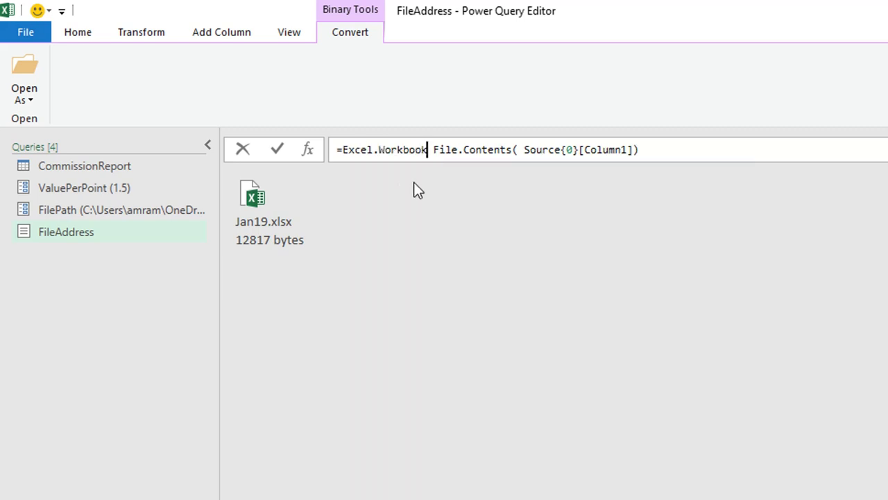
pyautogui.write('(')
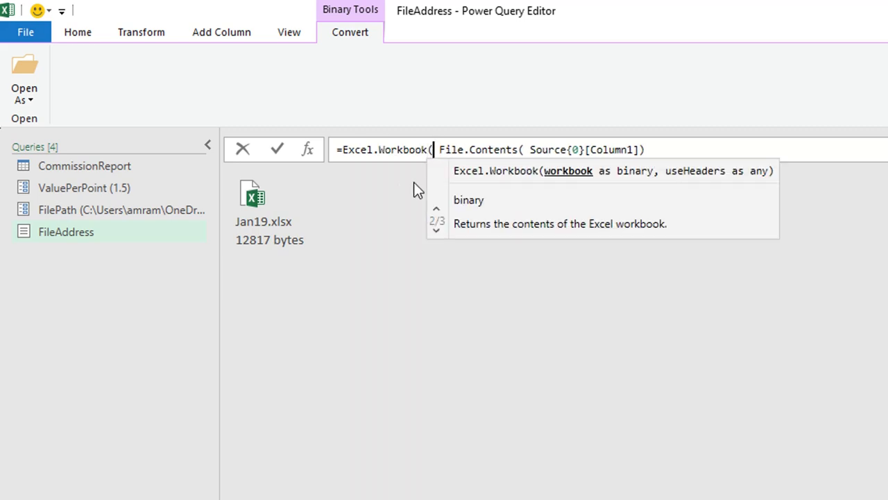
pyautogui.click(653, 149)
pyautogui.write(')')
pyautogui.press('Return')
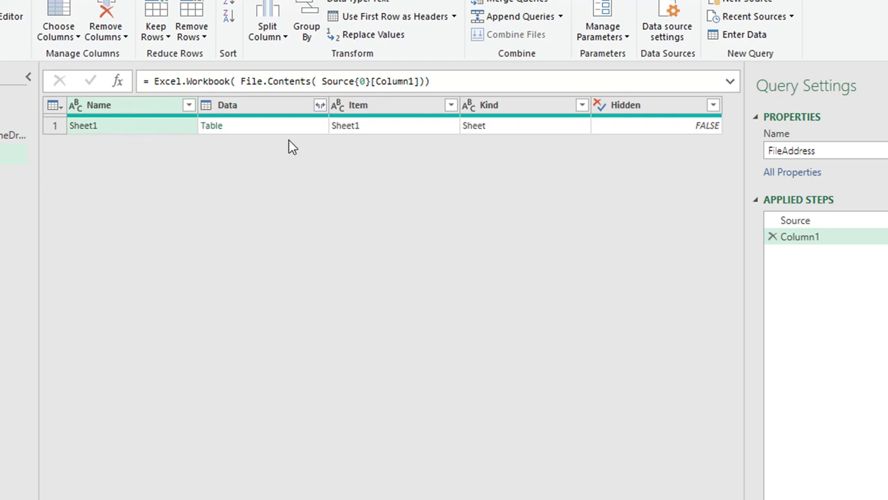
pyautogui.click(254, 126)
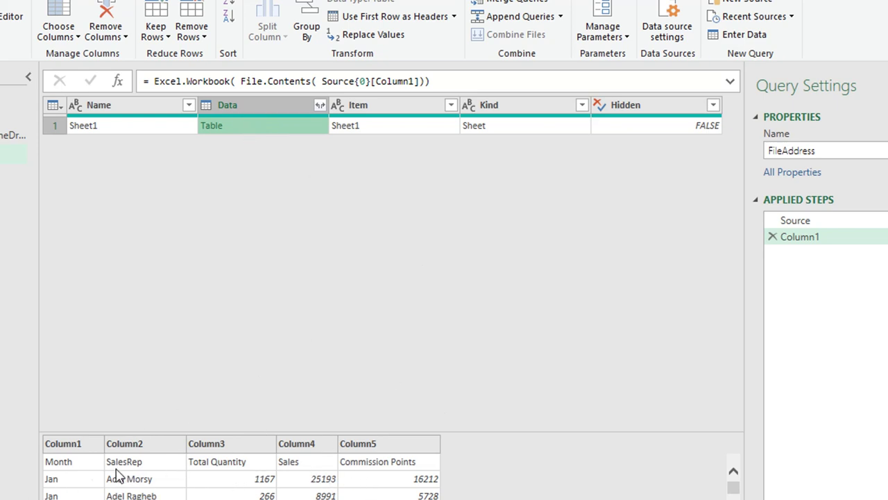
pyautogui.moveTo(132, 433); pyautogui.dragTo(132, 267)
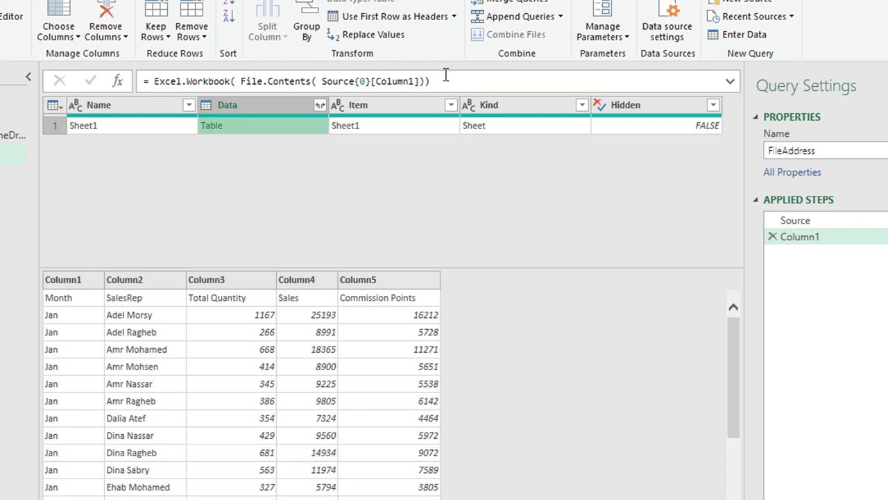
# - Add the true headers argument to Excel.Workbook and preview Sheet1's data with proper headers
pyautogui.click(425, 82)
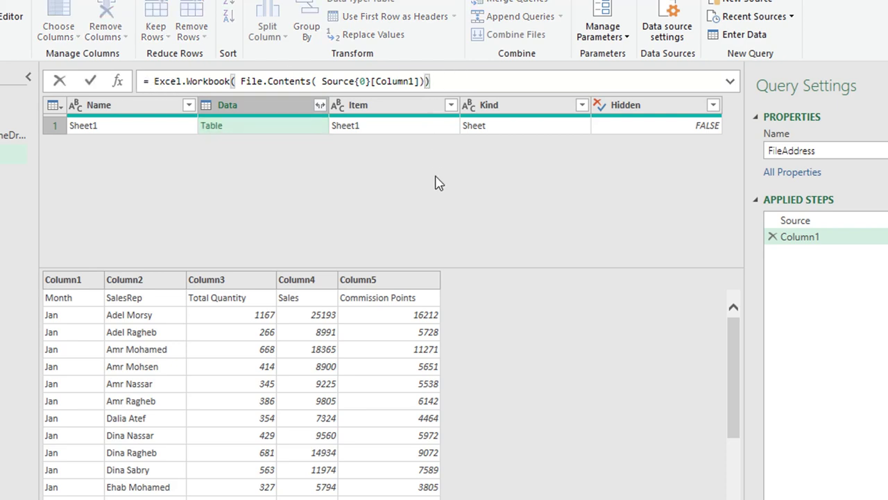
pyautogui.press('BackSpace')
pyautogui.write(',')
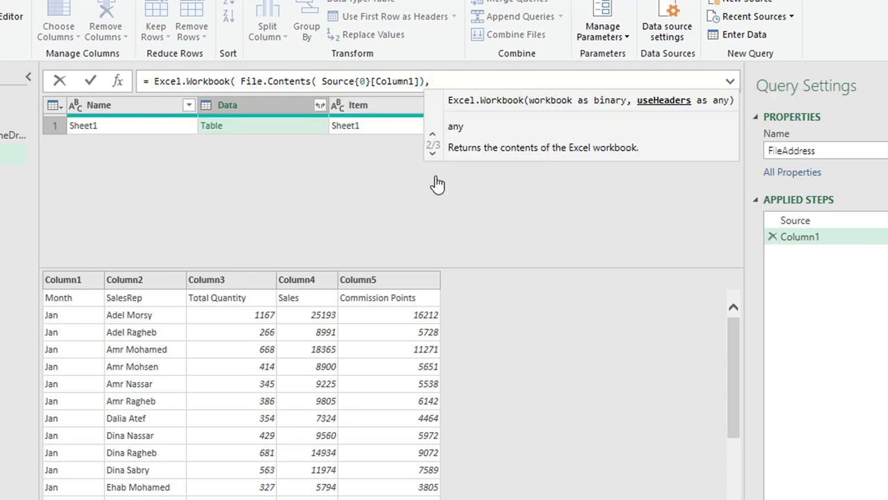
pyautogui.write('t')
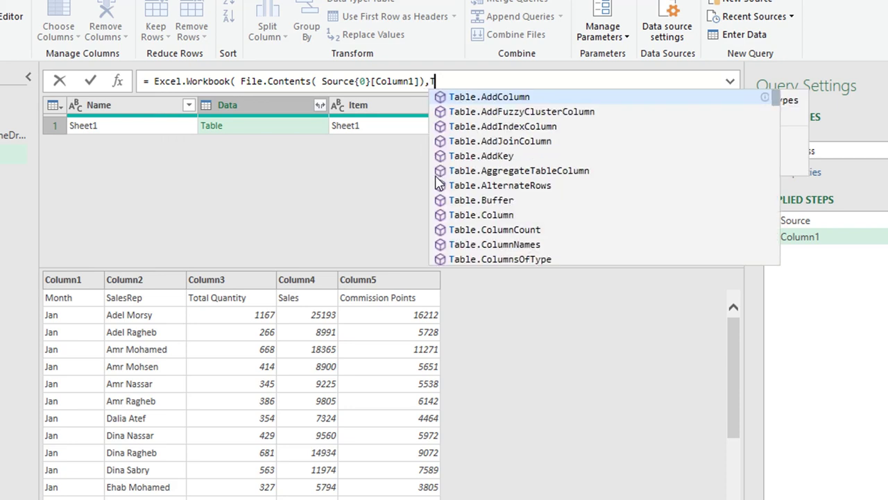
pyautogui.write('rue')
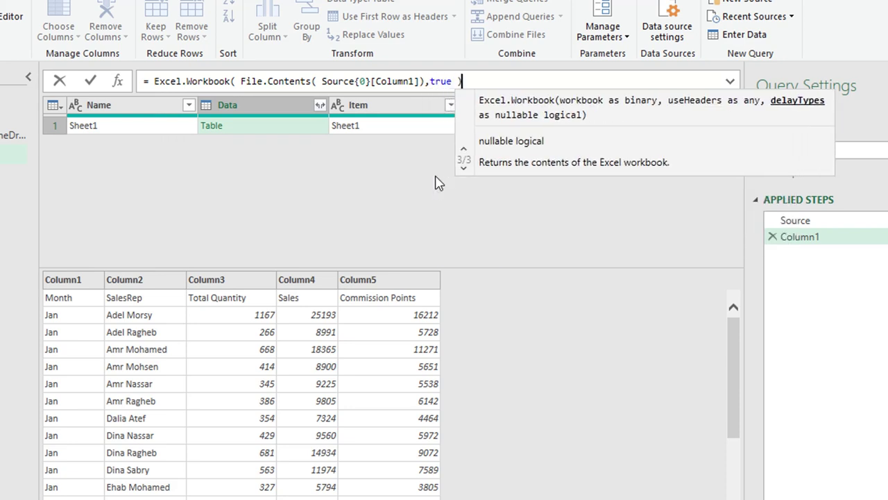
pyautogui.write(' )')
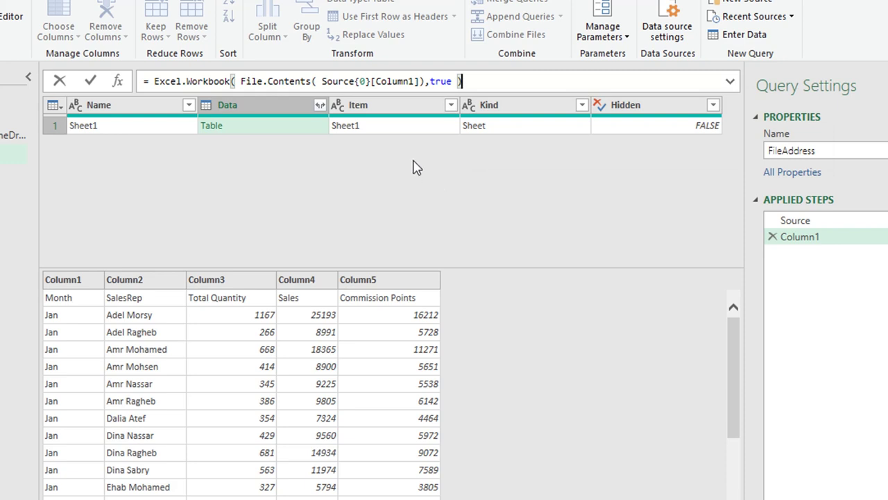
pyautogui.click(91, 82)
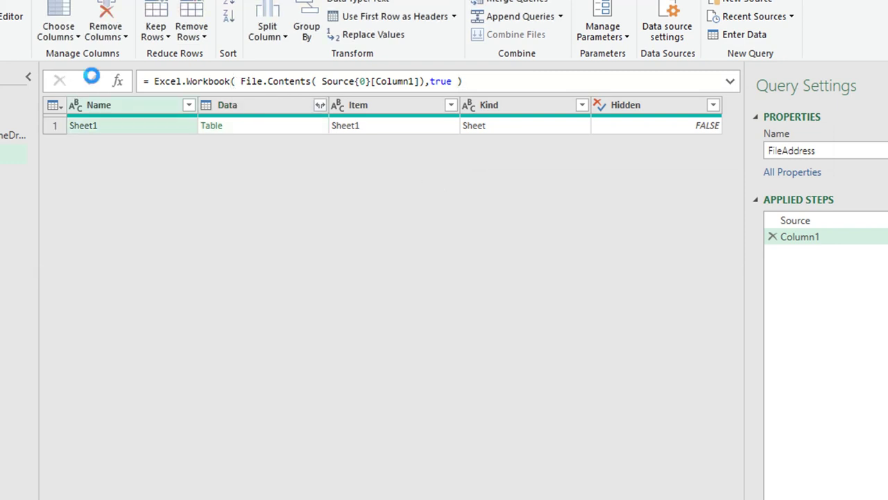
pyautogui.click(280, 133)
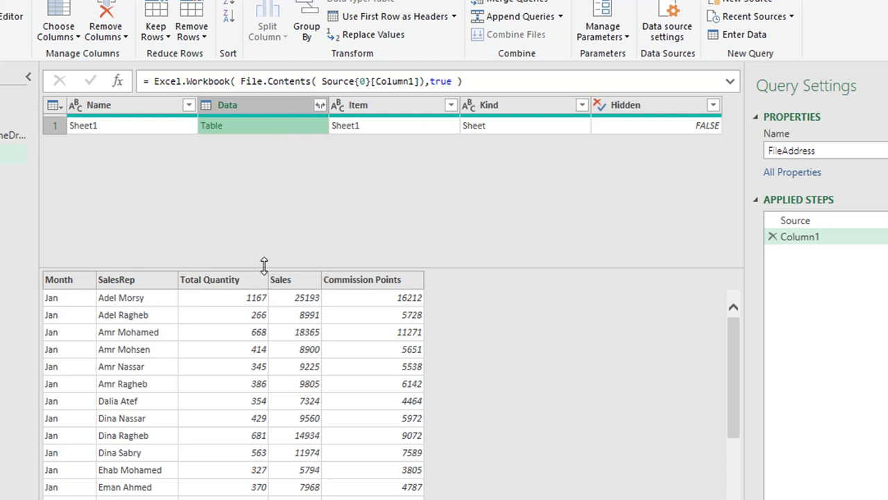
pyautogui.click(239, 106)
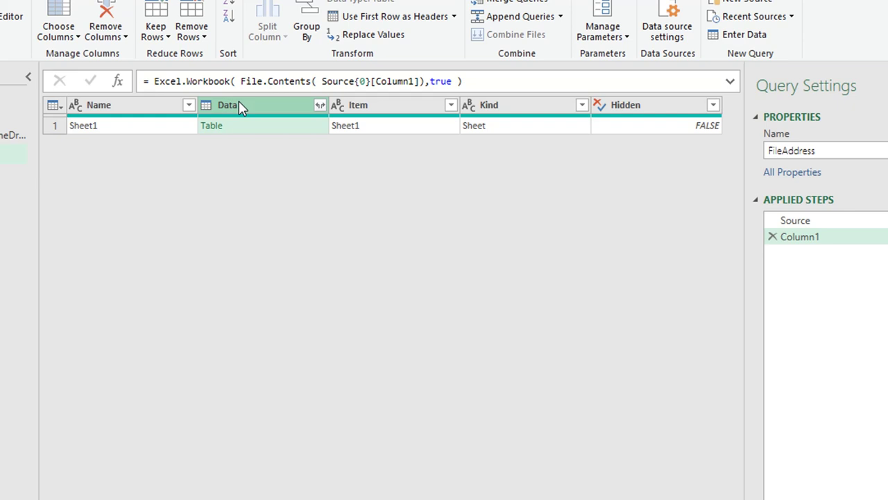
pyautogui.rightClick(239, 106)
pyautogui.press('Escape')
# - Keep only the Data column and expand it into its five sales columns without a name prefix
pyautogui.click(189, 104)
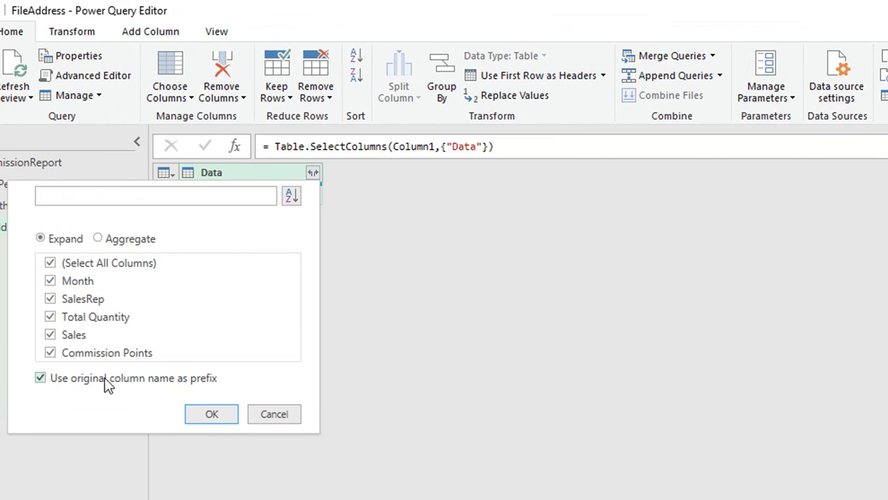
pyautogui.click(41, 379)
pyautogui.click(211, 414)
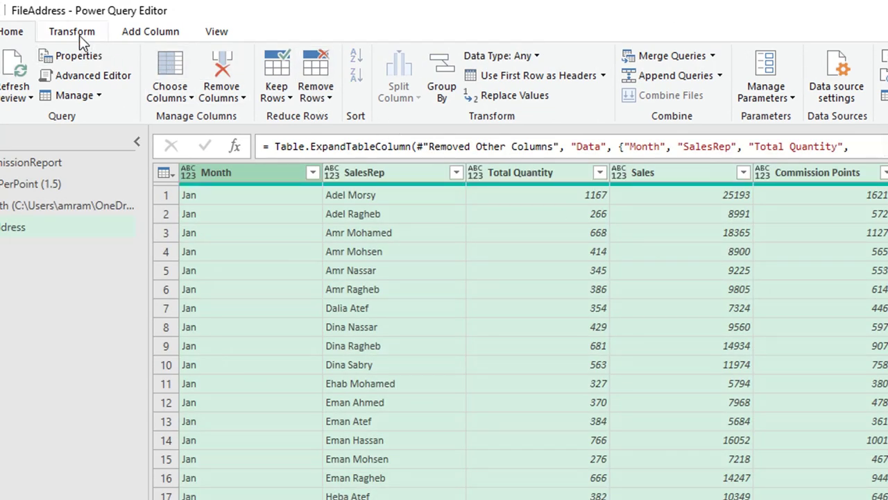
# - Detect data types for Month, SalesRep, Total Quantity, Sales and Commission Points
pyautogui.click(79, 33)
pyautogui.click(202, 81)
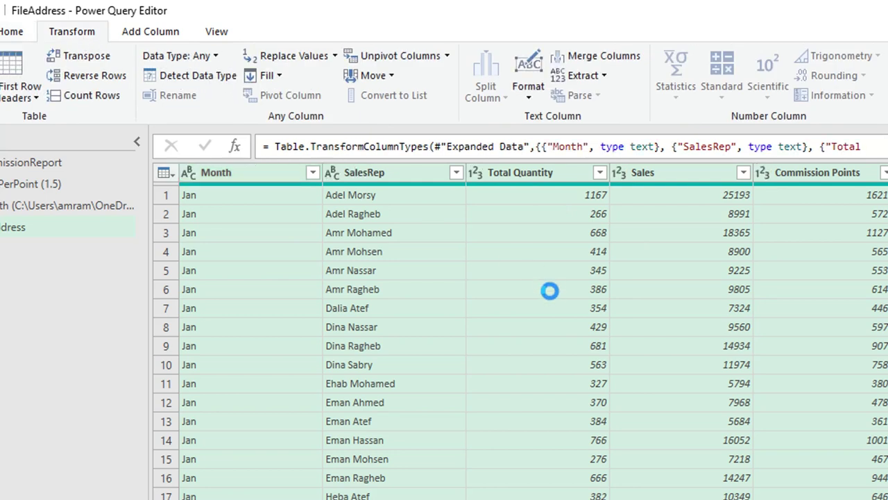
pyautogui.click(810, 273)
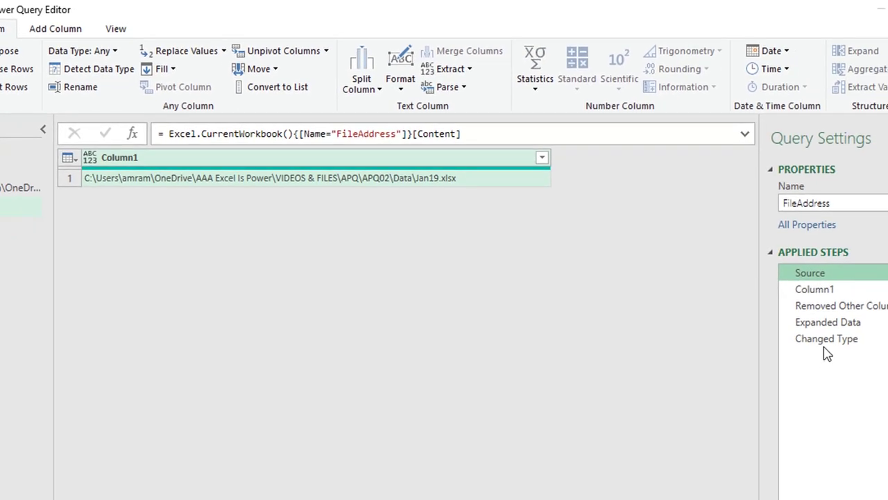
pyautogui.click(826, 340)
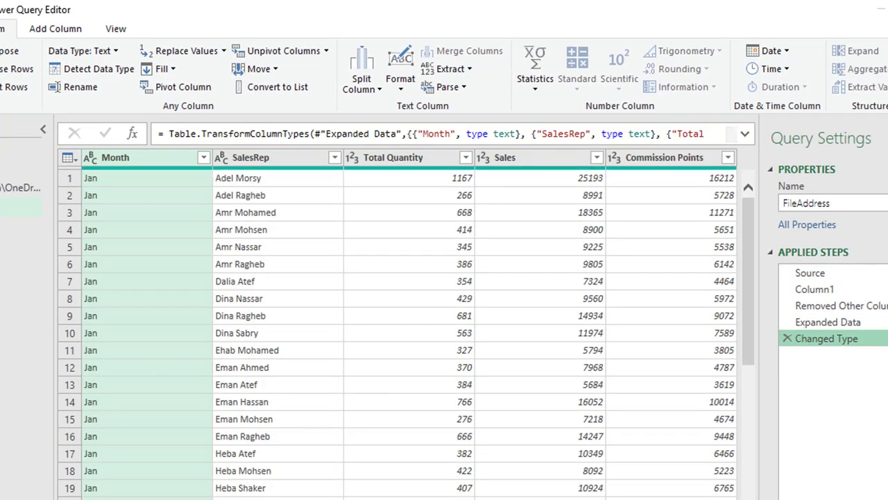
# - Add a column multiplying Commission Points by 0.5
pyautogui.click(651, 158)
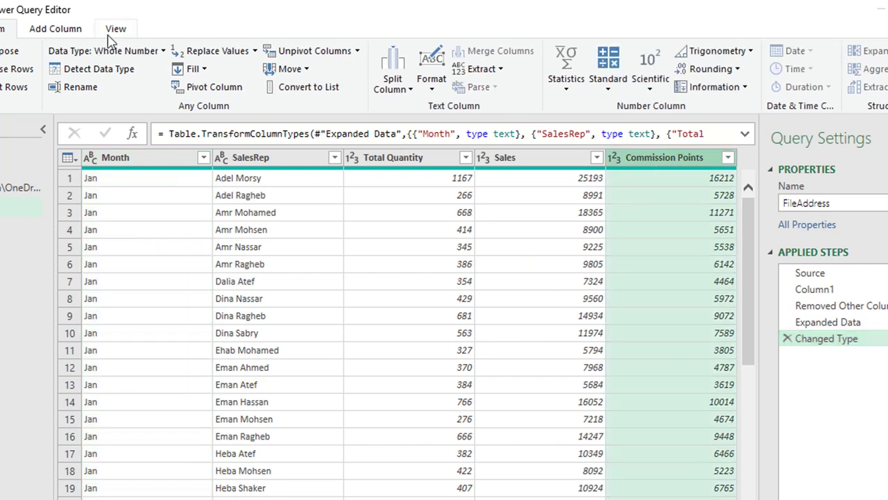
pyautogui.click(55, 29)
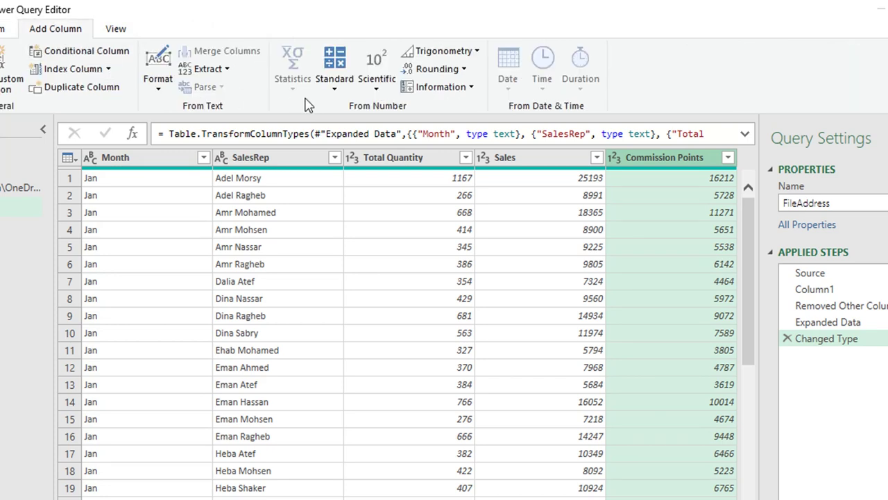
pyautogui.click(335, 85)
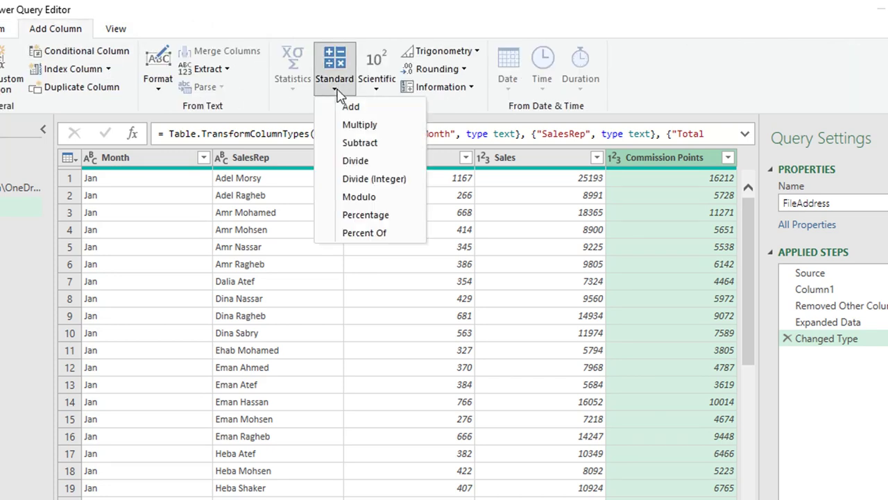
pyautogui.click(361, 125)
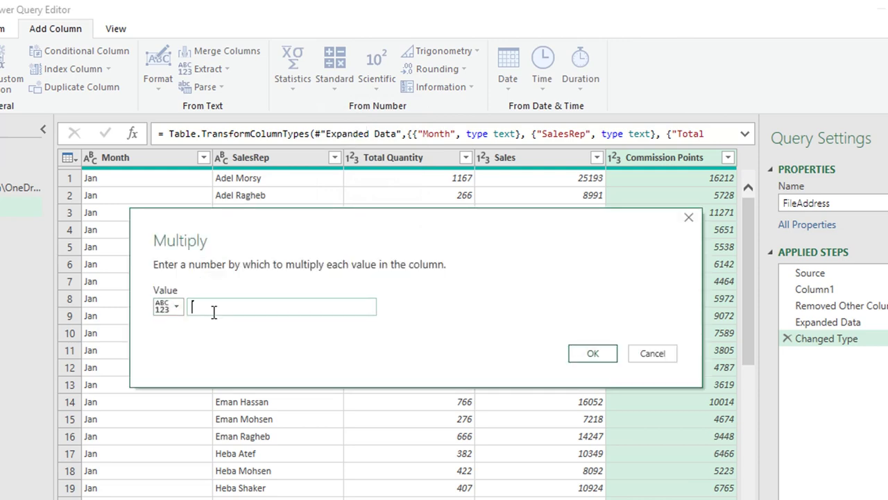
pyautogui.click(594, 354)
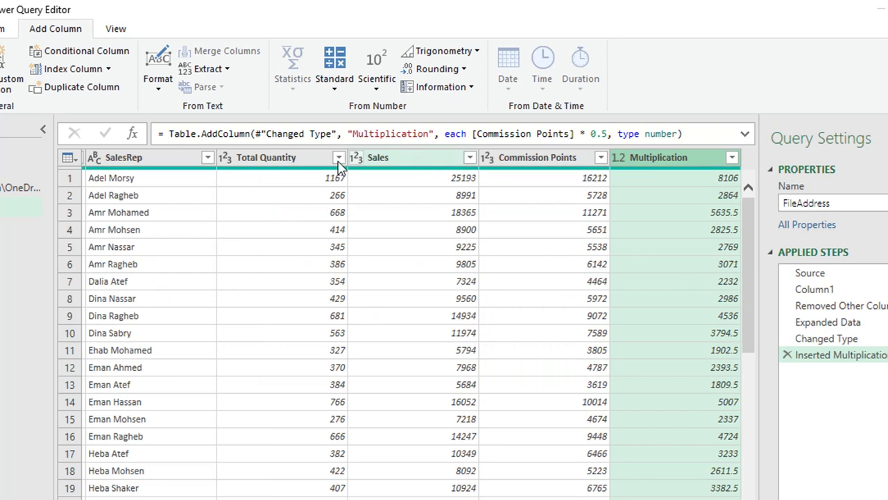
# - Rename the new column CcommissionValue and replace 0.5 with the ValuePerPoint parameter
pyautogui.click(380, 135)
pyautogui.doubleClick(380, 134)
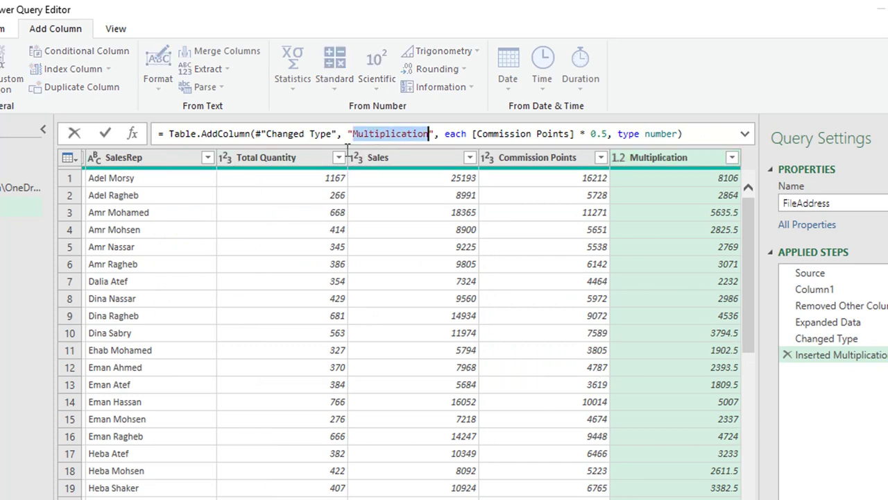
pyautogui.write('Cccmis')
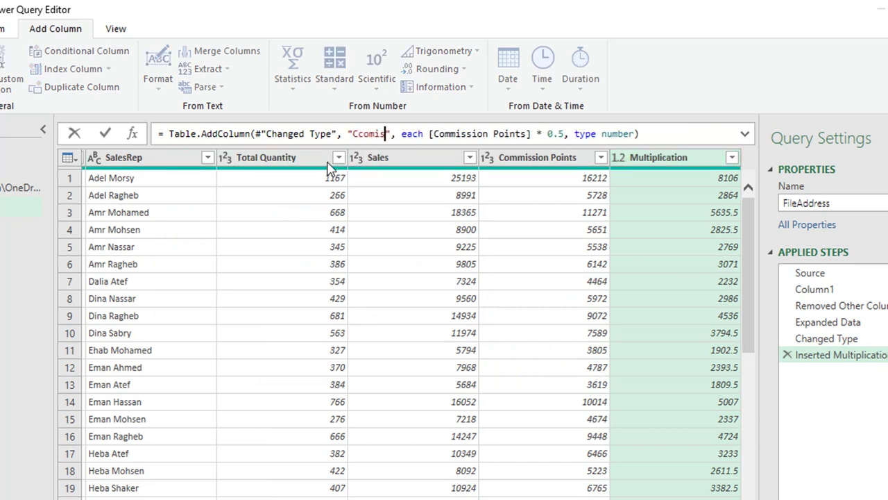
pyautogui.press('BackSpace')
pyautogui.press('BackSpace')
pyautogui.write('missionValue')
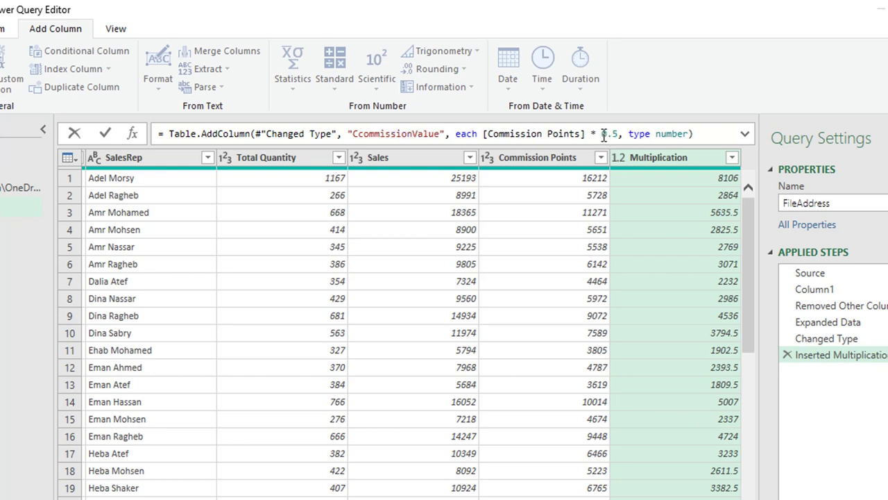
pyautogui.moveTo(601, 133); pyautogui.dragTo(612, 134)
pyautogui.write('Val')
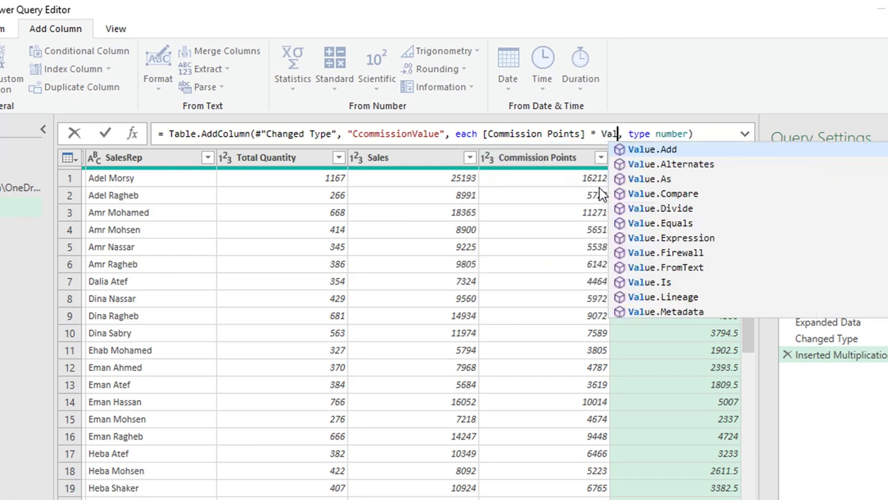
pyautogui.write('uePer')
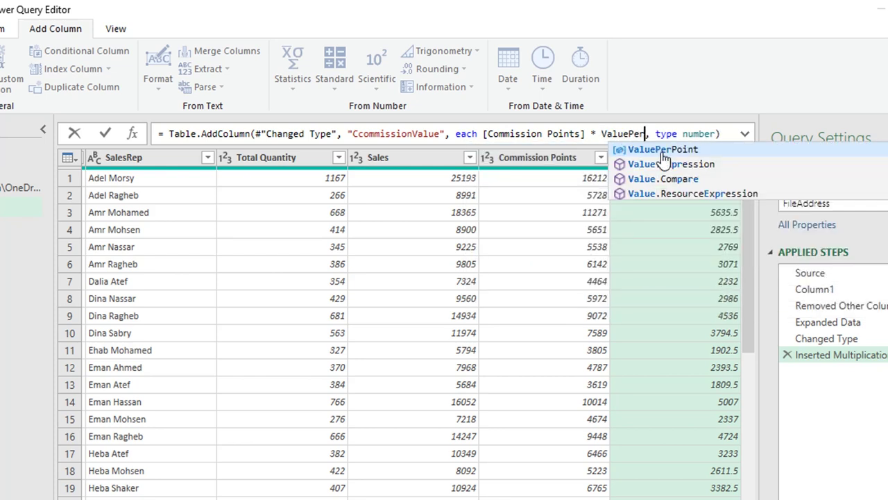
pyautogui.click(661, 151)
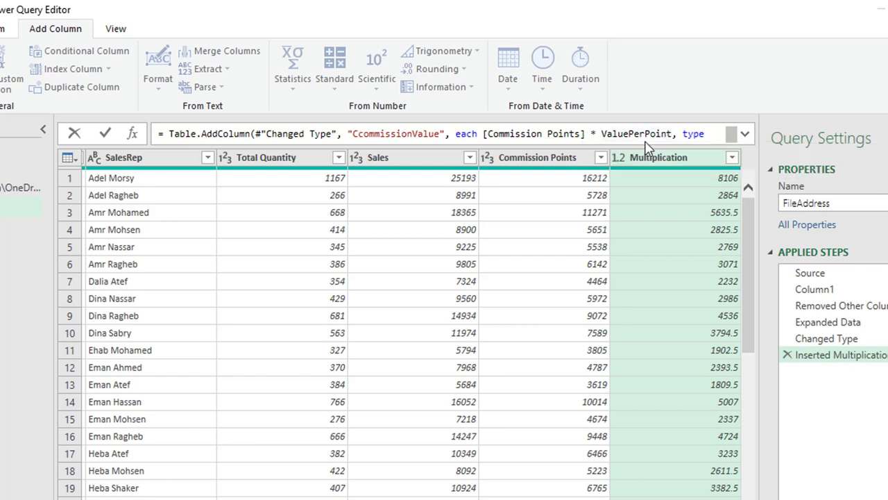
pyautogui.click(105, 133)
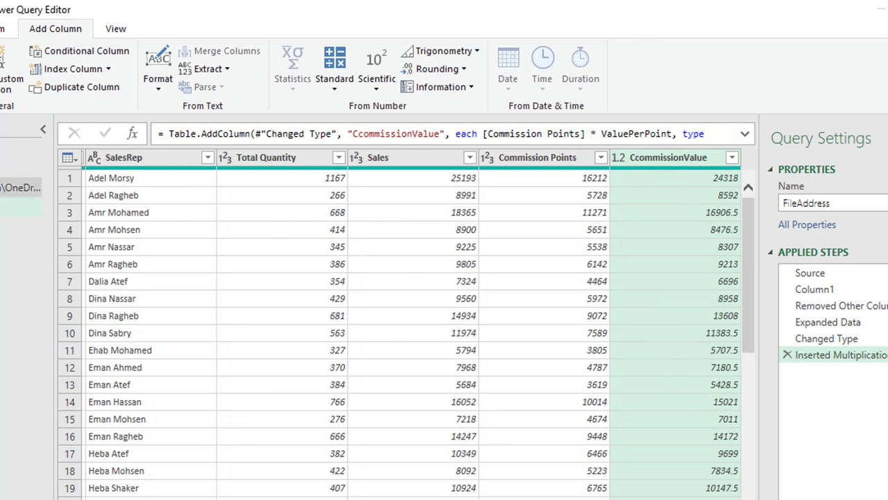
# - Set the ValuePerPoint parameter's current value to 0.5
pyautogui.click(21, 168)
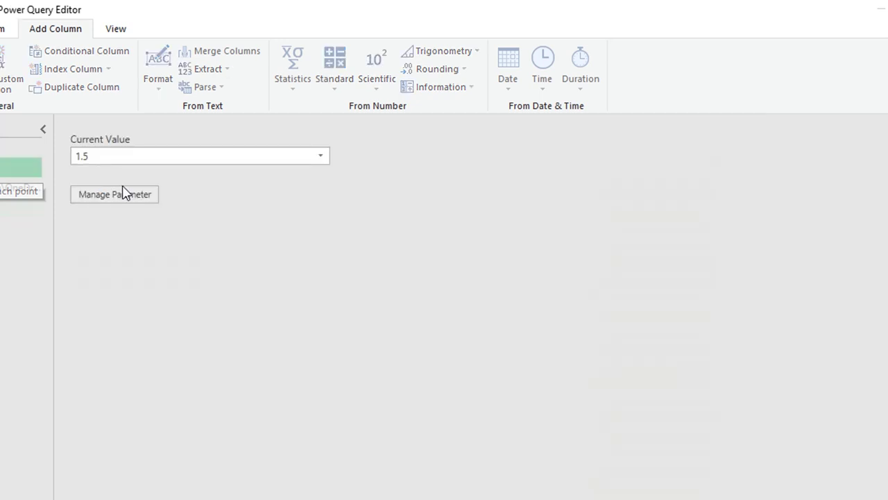
pyautogui.click(321, 159)
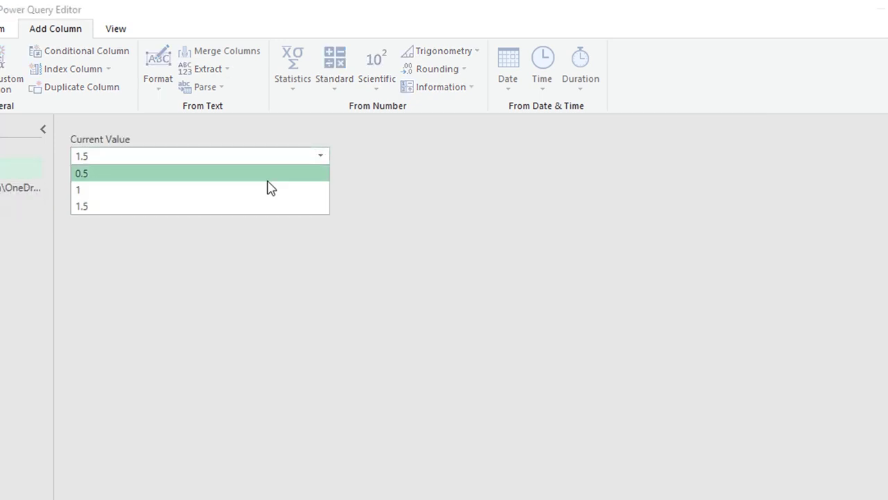
pyautogui.click(268, 177)
# - Rename the commission table query to 'CommissionReportPT'
pyautogui.click(21, 188)
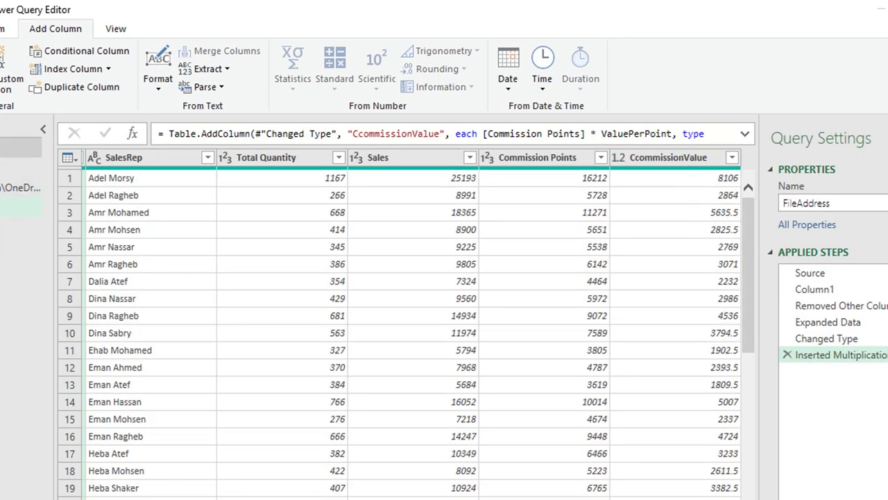
pyautogui.click(784, 203)
pyautogui.write('CommissionReport')
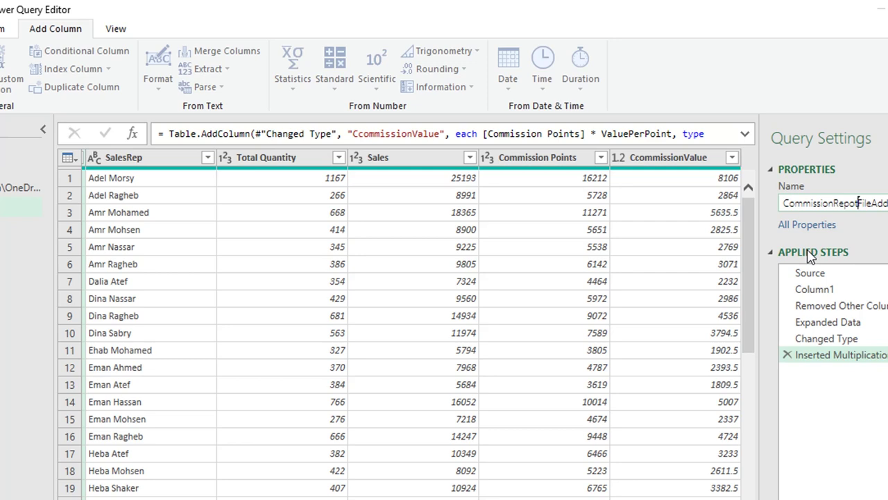
pyautogui.write('PT')
pyautogui.press('Delete')
pyautogui.press('Delete')
pyautogui.press('Delete')
pyautogui.click(32, 33)
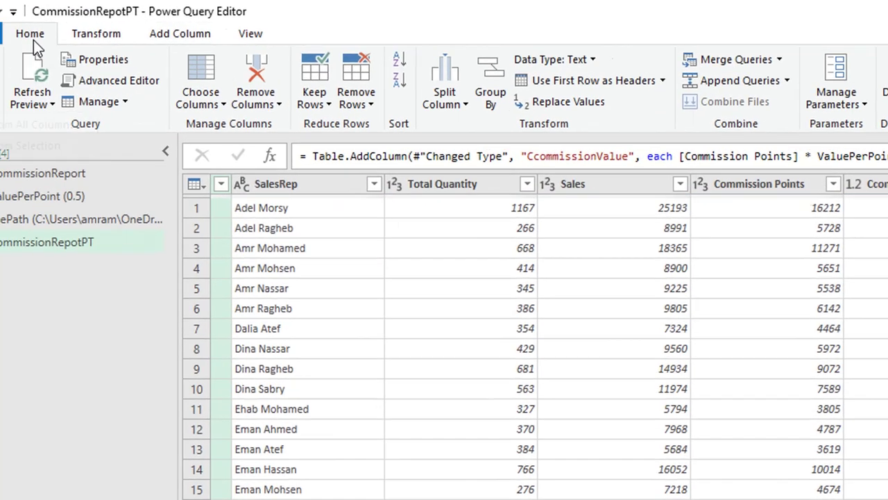
pyautogui.click(28, 111)
# - Load the query as a table to the existing worksheet at cell A3
pyautogui.click(70, 160)
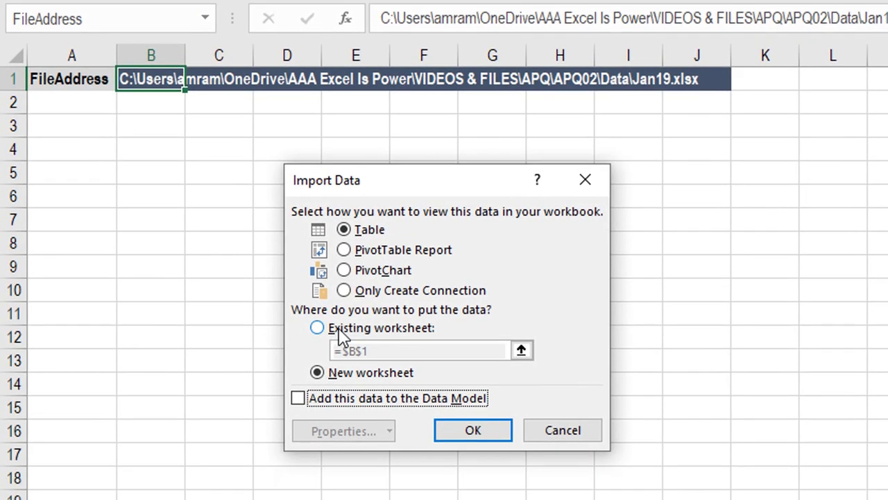
pyautogui.click(320, 390)
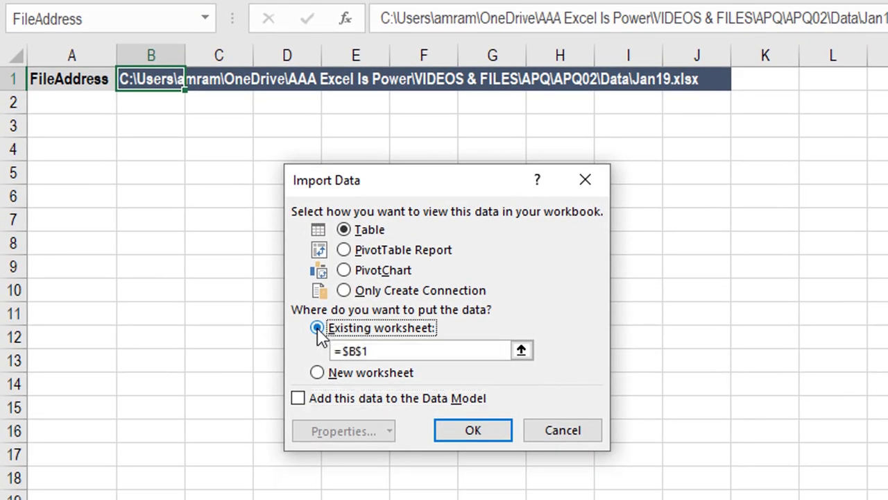
pyautogui.click(67, 144)
pyautogui.click(93, 133)
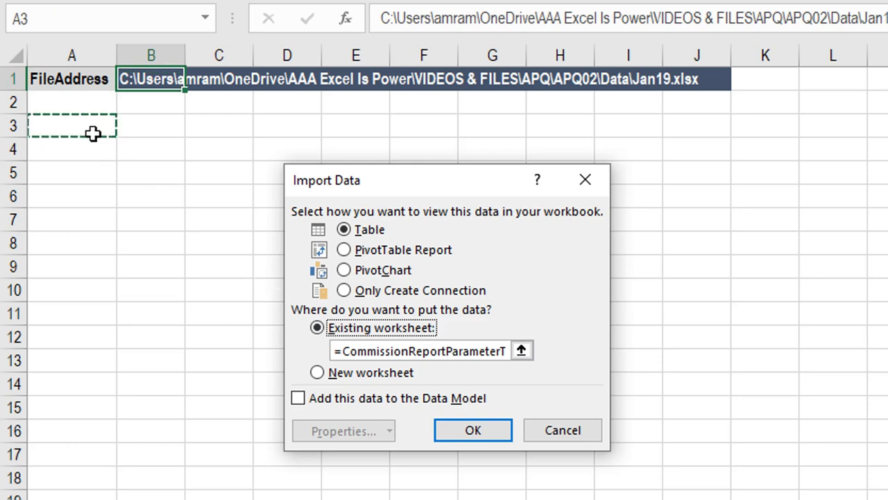
pyautogui.click(455, 431)
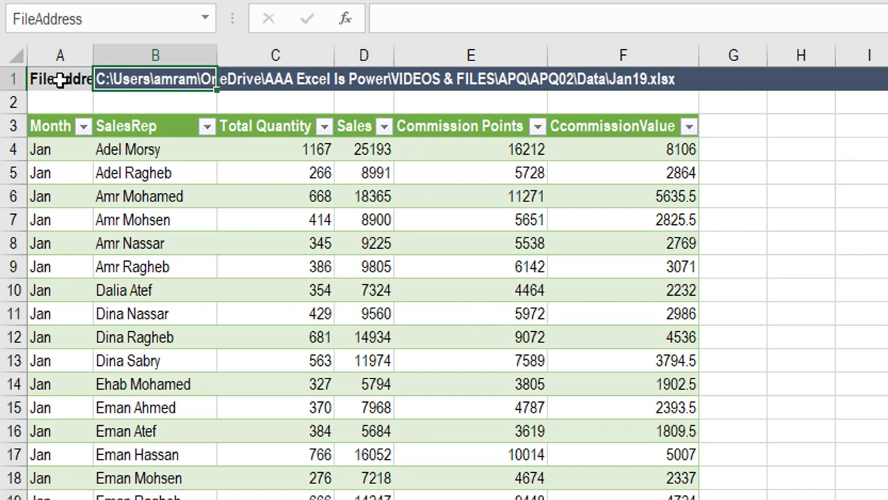
# - Change the path in B1 from Jan19.xlsx to Feb19.xlsx and refresh the table
pyautogui.click(165, 126)
pyautogui.click(171, 79)
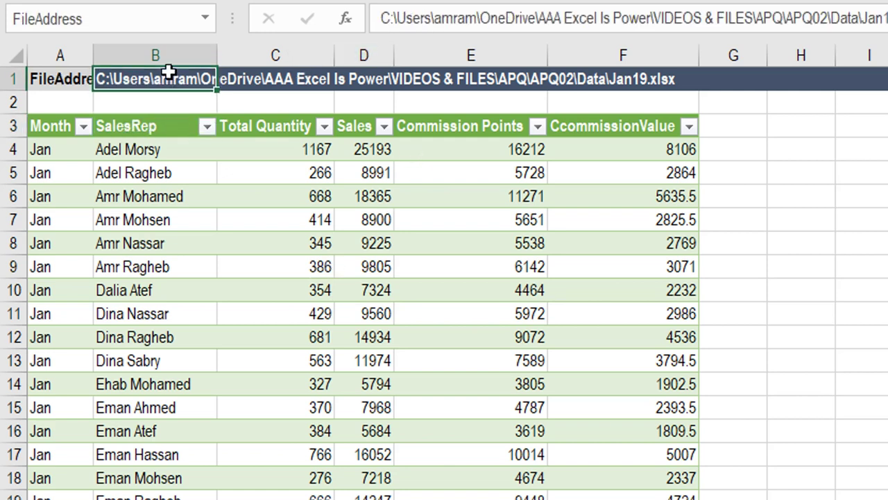
pyautogui.click(883, 25)
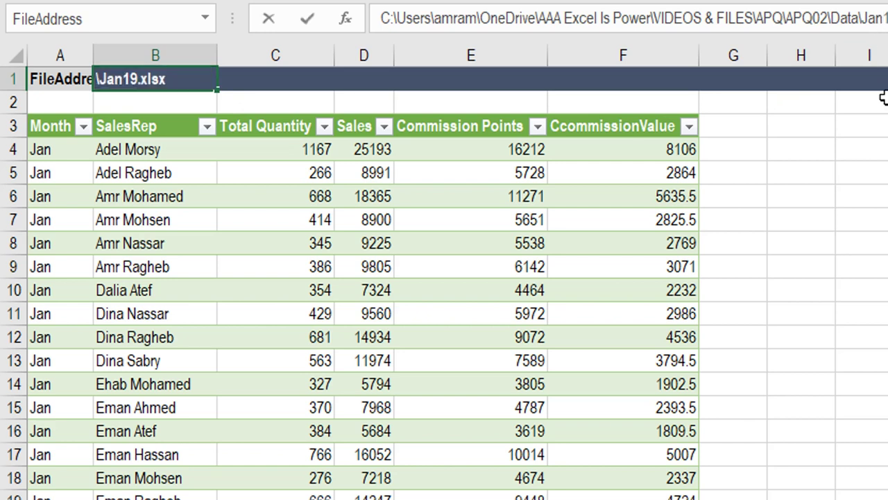
pyautogui.write('\\')
pyautogui.press('BackSpace')
pyautogui.press('BackSpace')
pyautogui.press('BackSpace')
pyautogui.write('Fe')
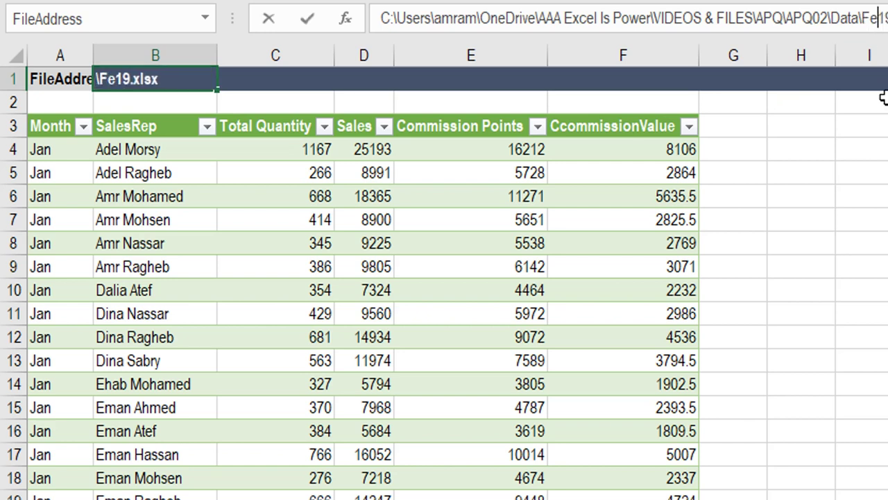
pyautogui.write('b')
pyautogui.press('Return')
pyautogui.click(296, 199)
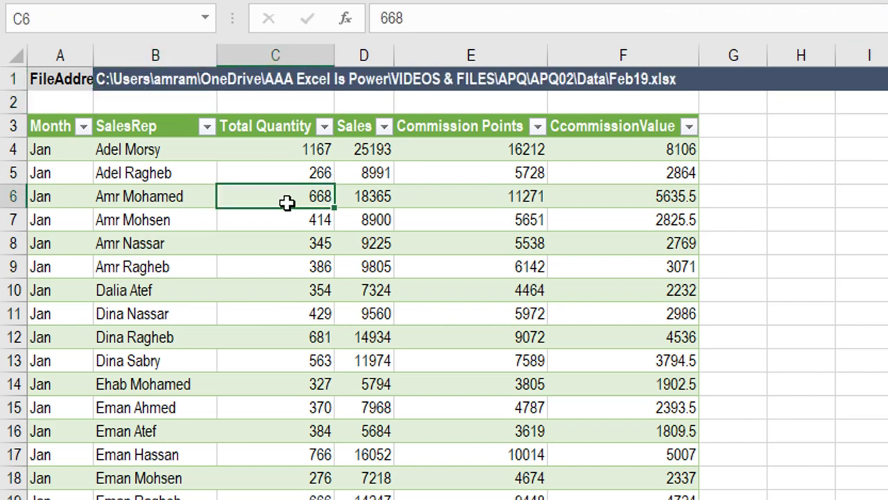
pyautogui.rightClick(297, 199)
pyautogui.click(378, 148)
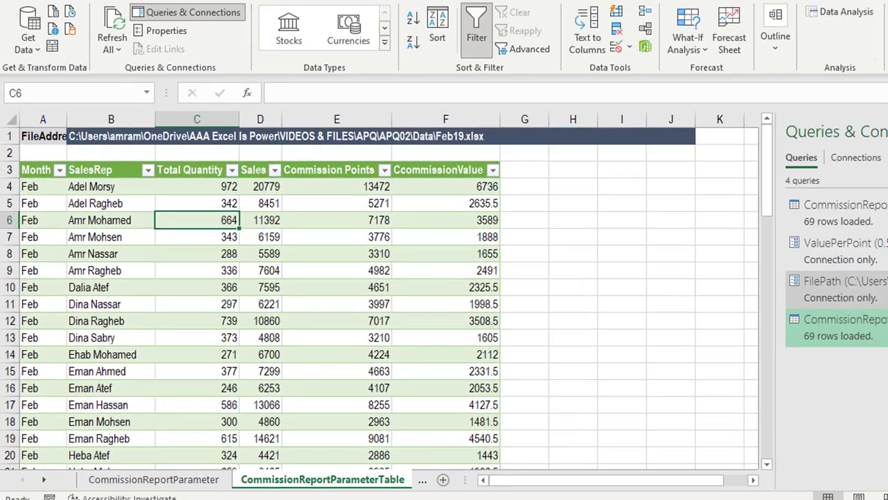
# - Use Format Painter to copy H4's plain formatting onto G1:J2, then go to the CommissionReportParameter sheet
pyautogui.moveTo(785, 289)
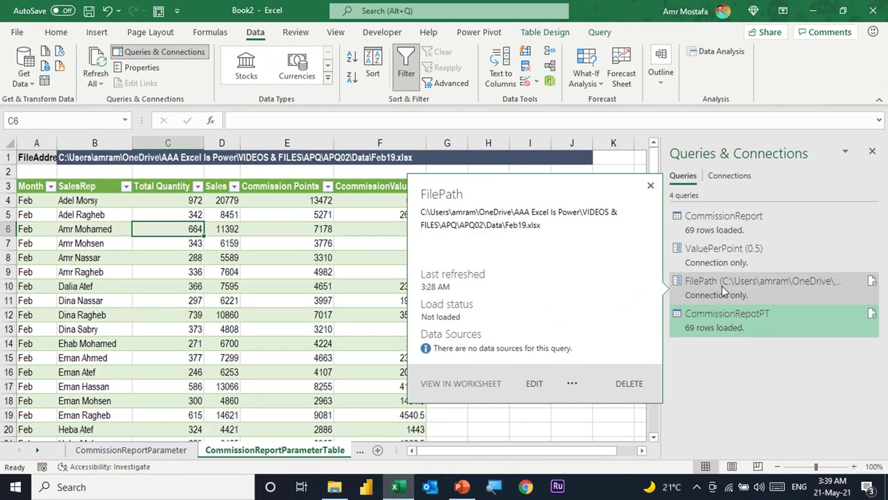
pyautogui.click(228, 257)
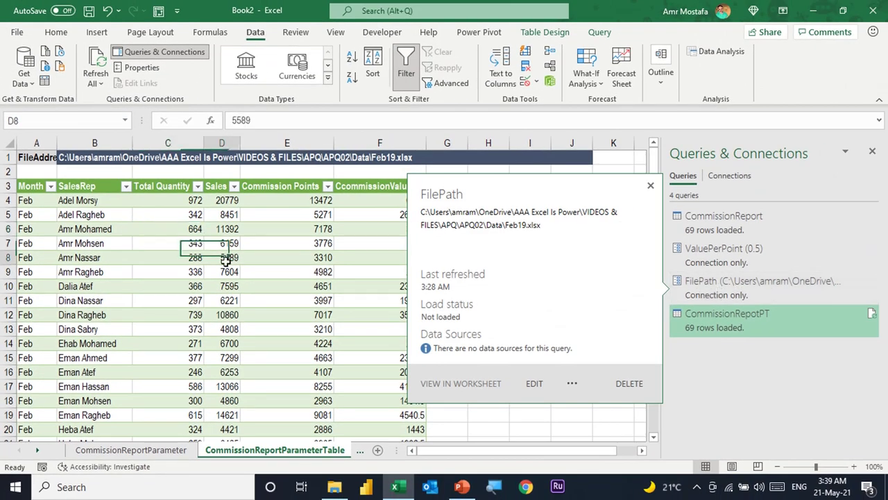
pyautogui.click(73, 161)
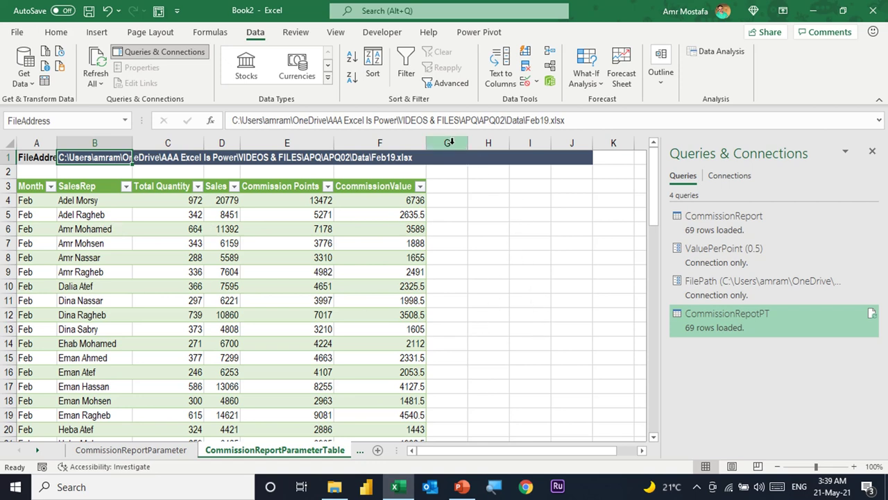
pyautogui.click(488, 201)
pyautogui.click(61, 33)
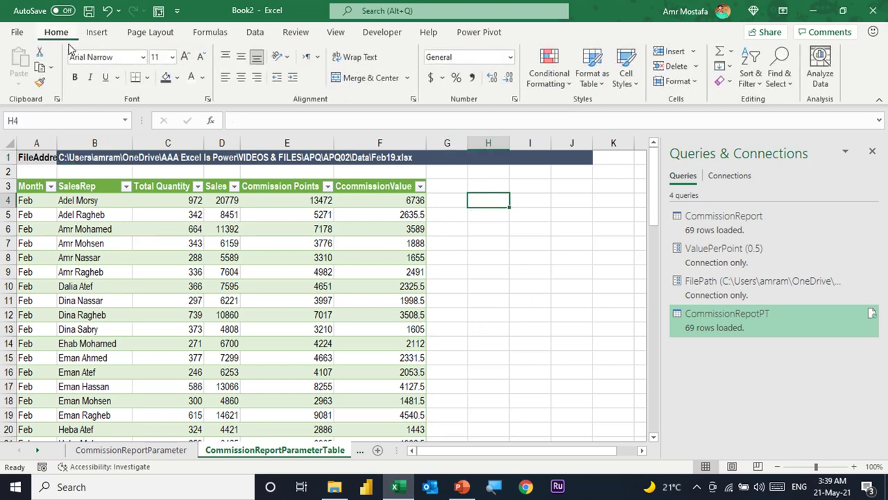
pyautogui.click(39, 82)
pyautogui.moveTo(451, 159); pyautogui.dragTo(552, 167)
pyautogui.click(201, 242)
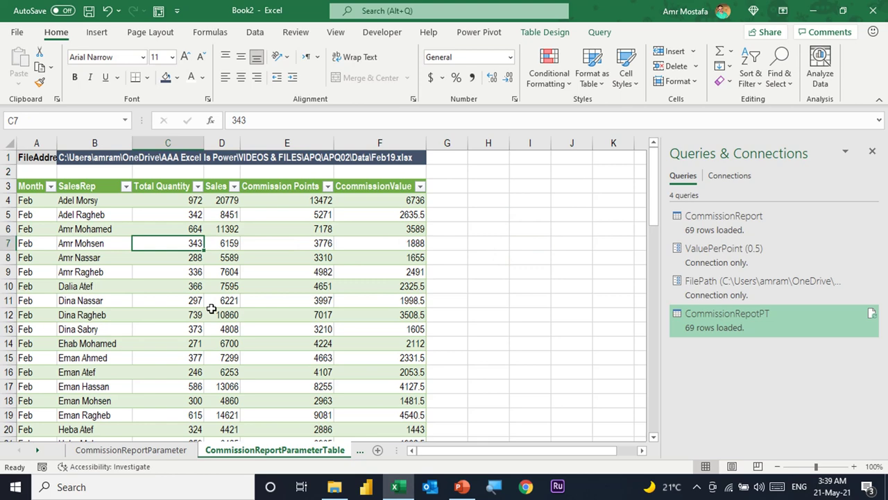
pyautogui.hotkey('ctrl', 'pageup')
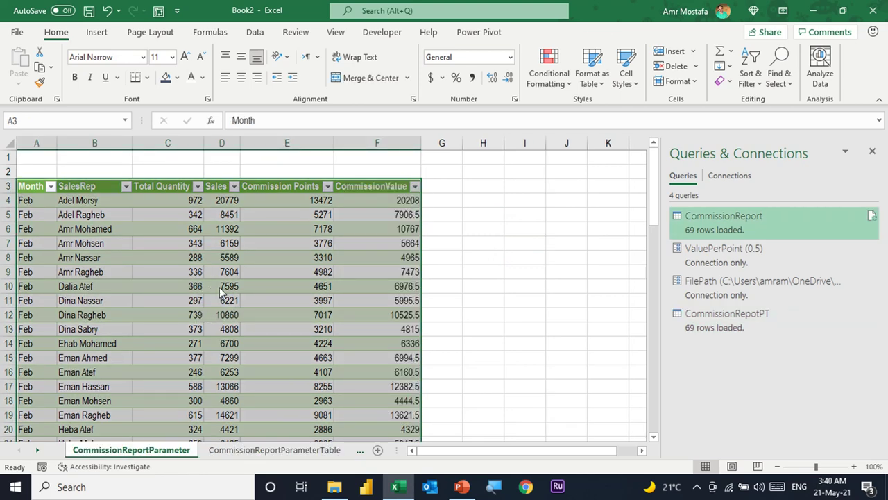